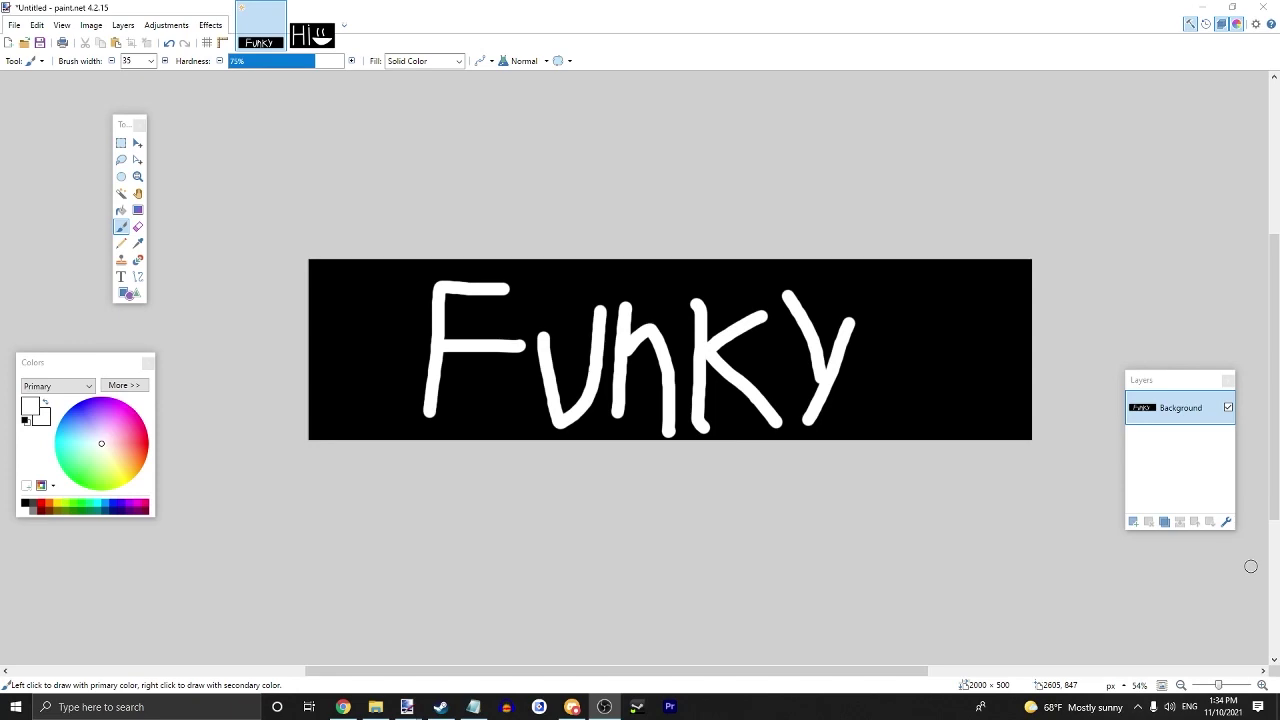
In paint.net, undo a stray white brush stroke and switch between the hi.png and Funky images
{"action": "left_click", "coordinate": [486, 132]}
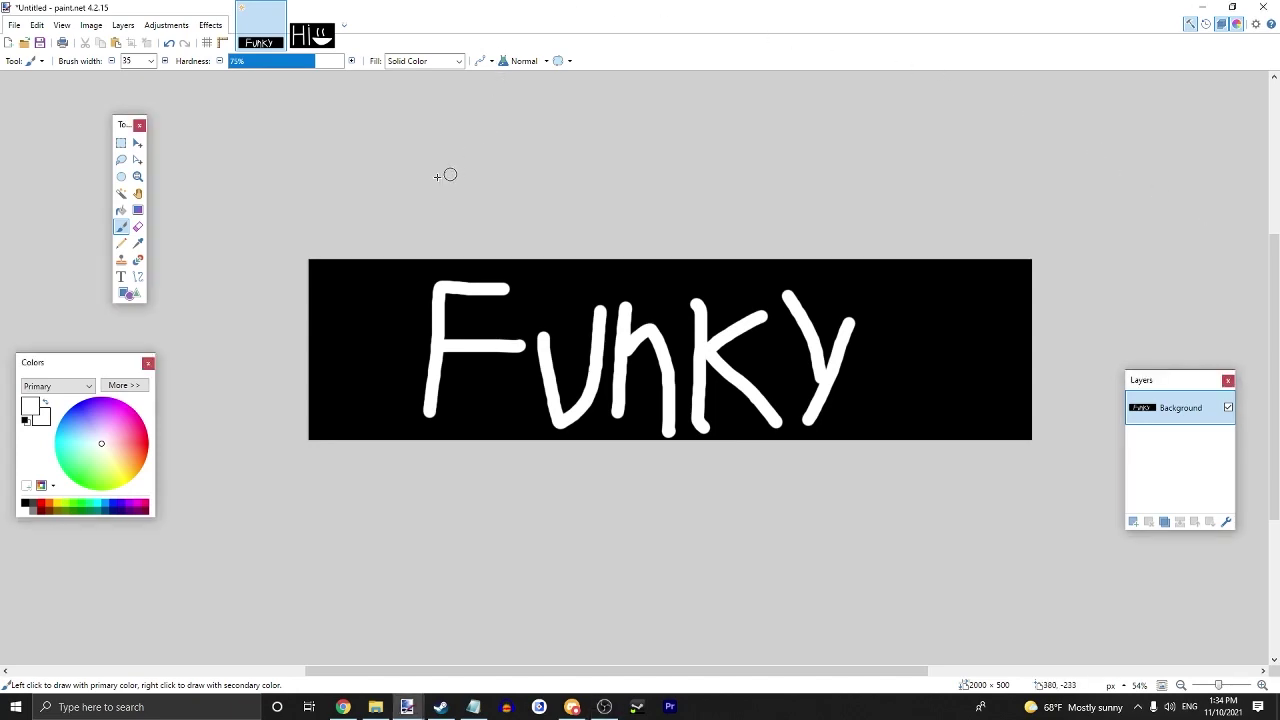
{"action": "mouse_move", "coordinate": [308, 328]}
{"action": "left_mouse_down"}
{"action": "mouse_move", "coordinate": [322, 292]}
{"action": "mouse_move", "coordinate": [356, 318]}
{"action": "mouse_move", "coordinate": [358, 297]}
{"action": "left_mouse_up"}
{"action": "key", "text": "ctrl+z"}
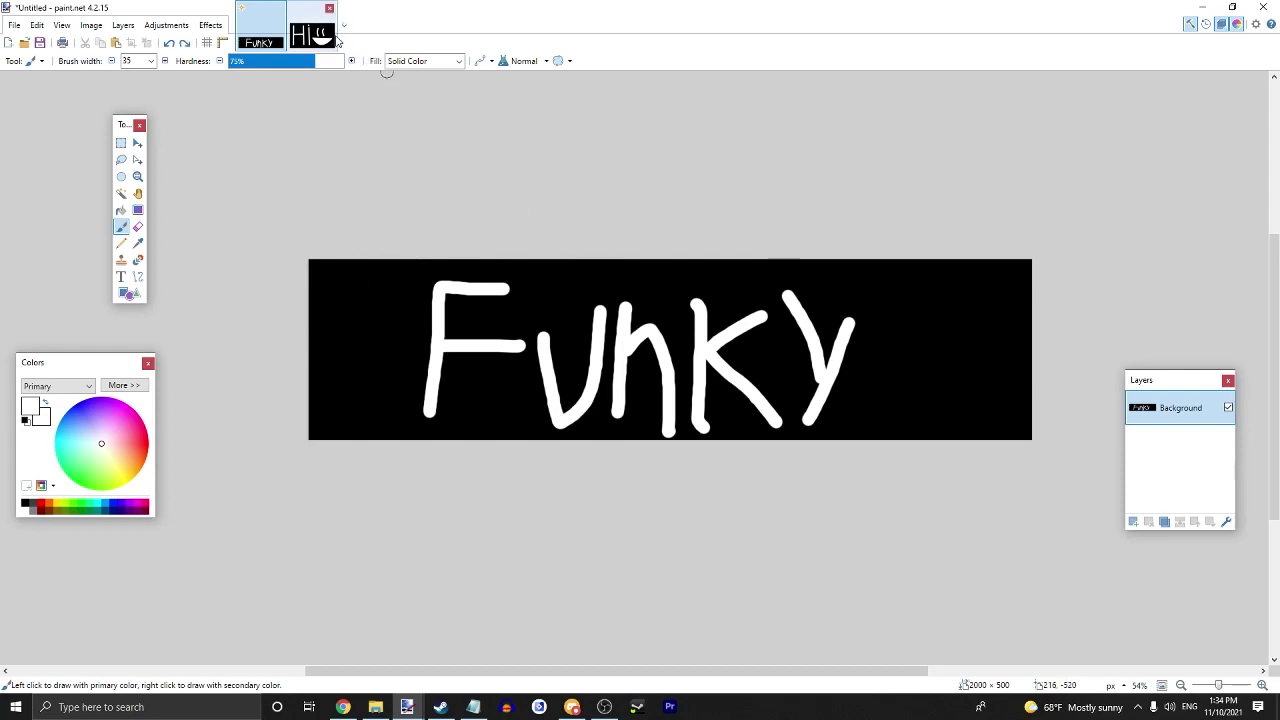
{"action": "left_click", "coordinate": [312, 32]}
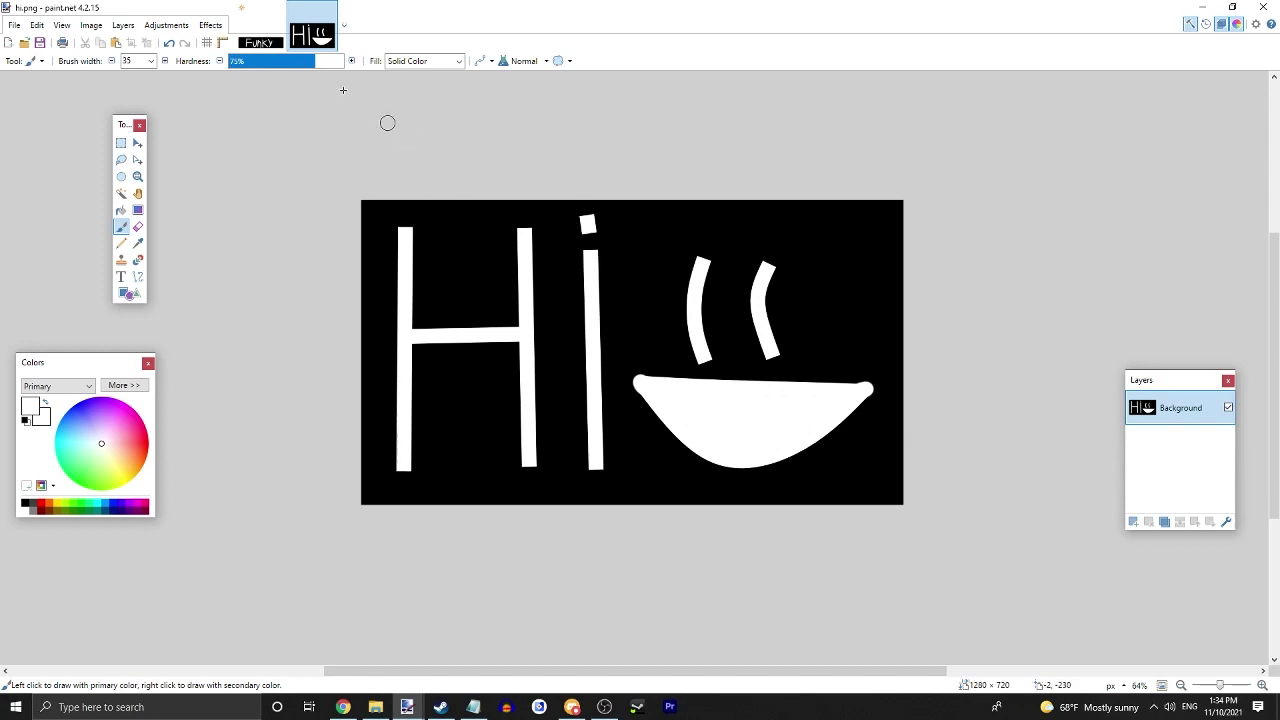
{"action": "key", "text": "ctrl+Tab"}
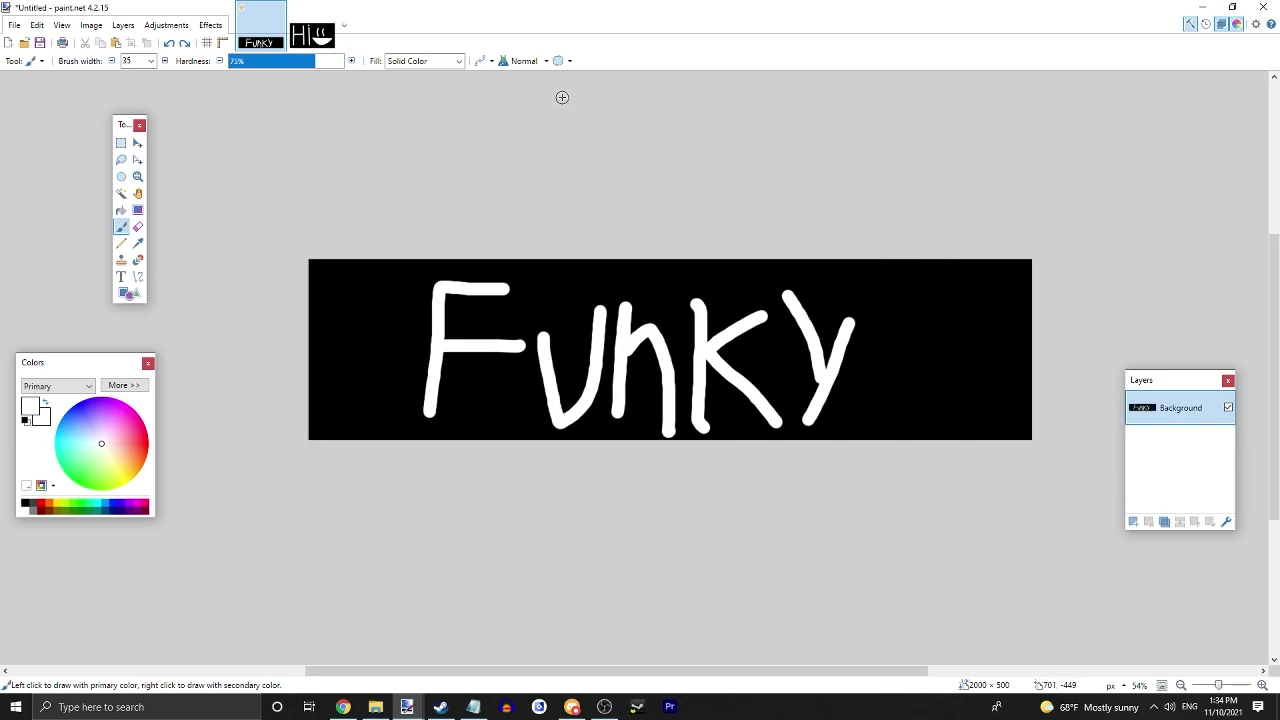
Check the Resize settings of the Funky and Hi images, cancelling both without changes
{"action": "left_click", "coordinate": [90, 24]}
{"action": "left_click", "coordinate": [105, 57]}
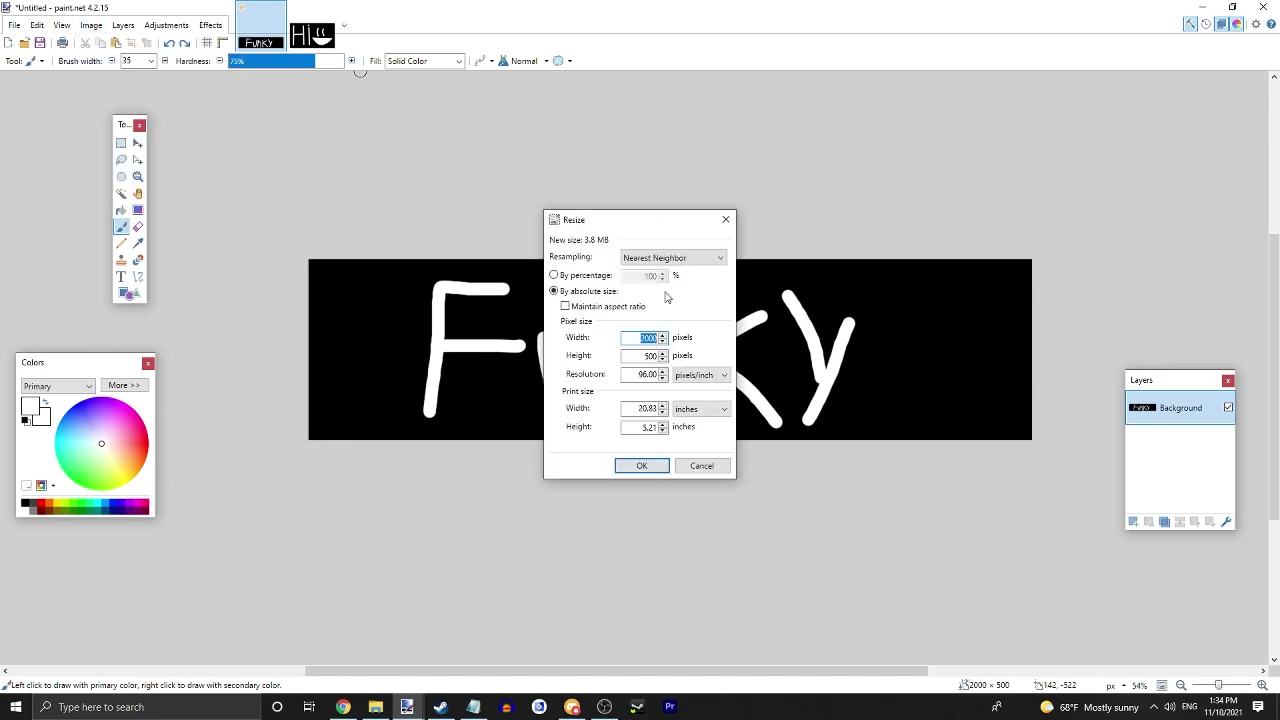
{"action": "left_click_drag", "start_coordinate": [591, 220], "coordinate": [1080, 229]}
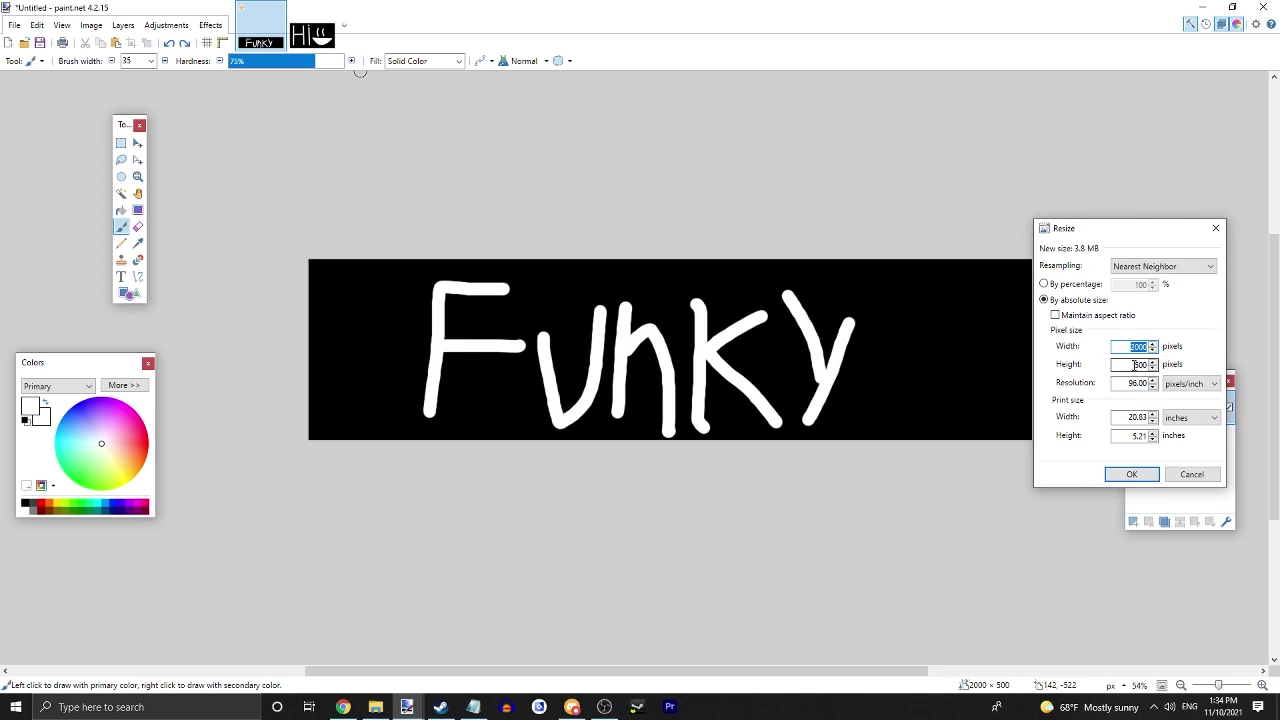
{"action": "left_click", "coordinate": [1192, 474]}
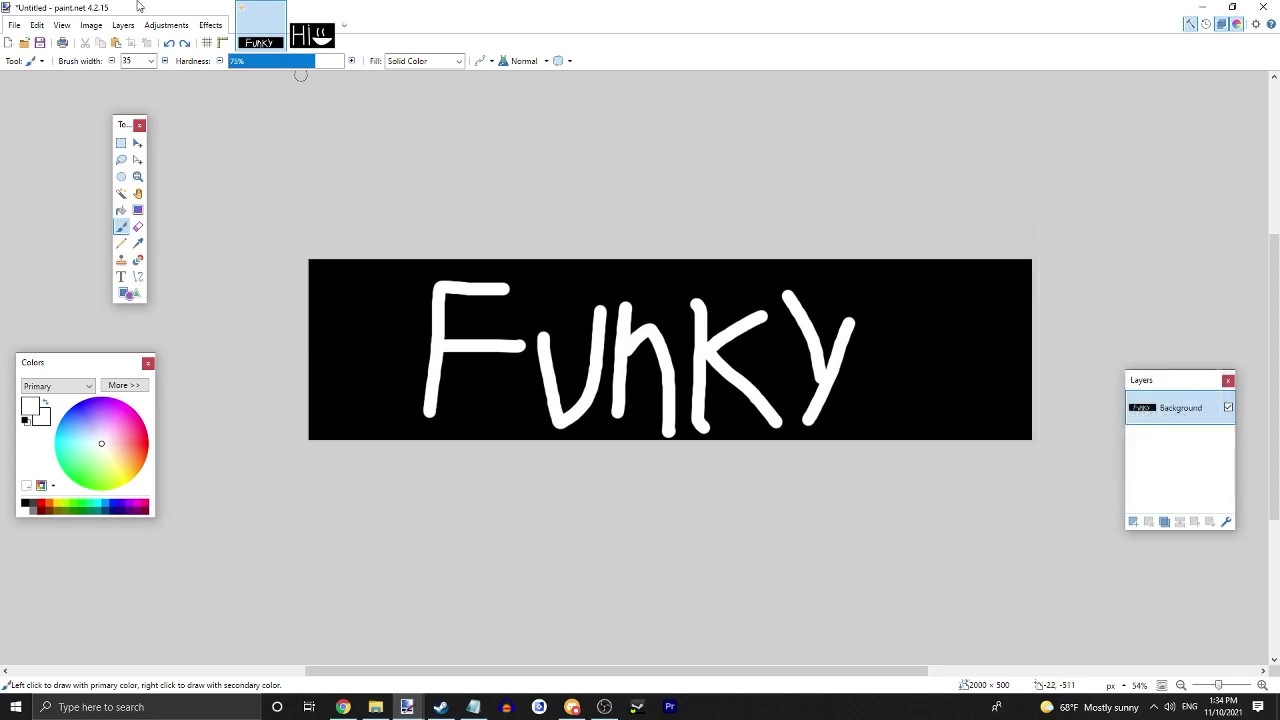
{"action": "left_click", "coordinate": [314, 38]}
{"action": "left_click", "coordinate": [91, 25]}
{"action": "left_click", "coordinate": [114, 60]}
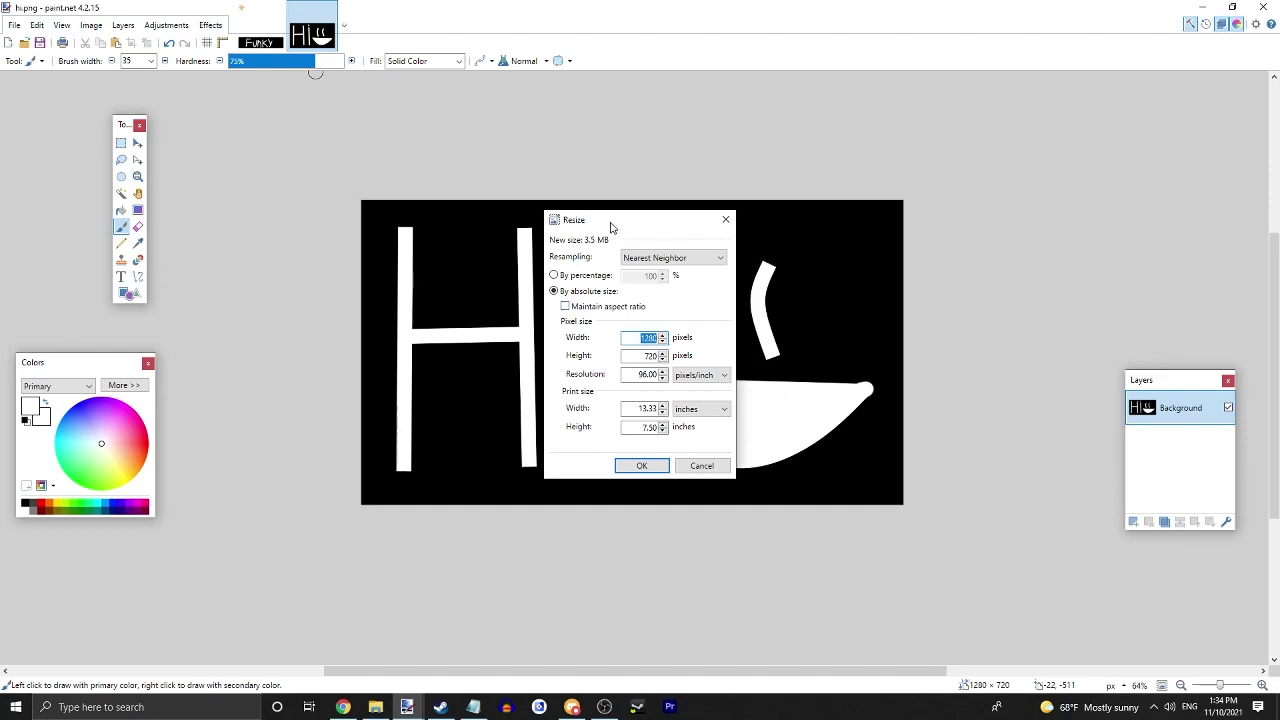
{"action": "left_click_drag", "start_coordinate": [615, 220], "coordinate": [833, 190]}
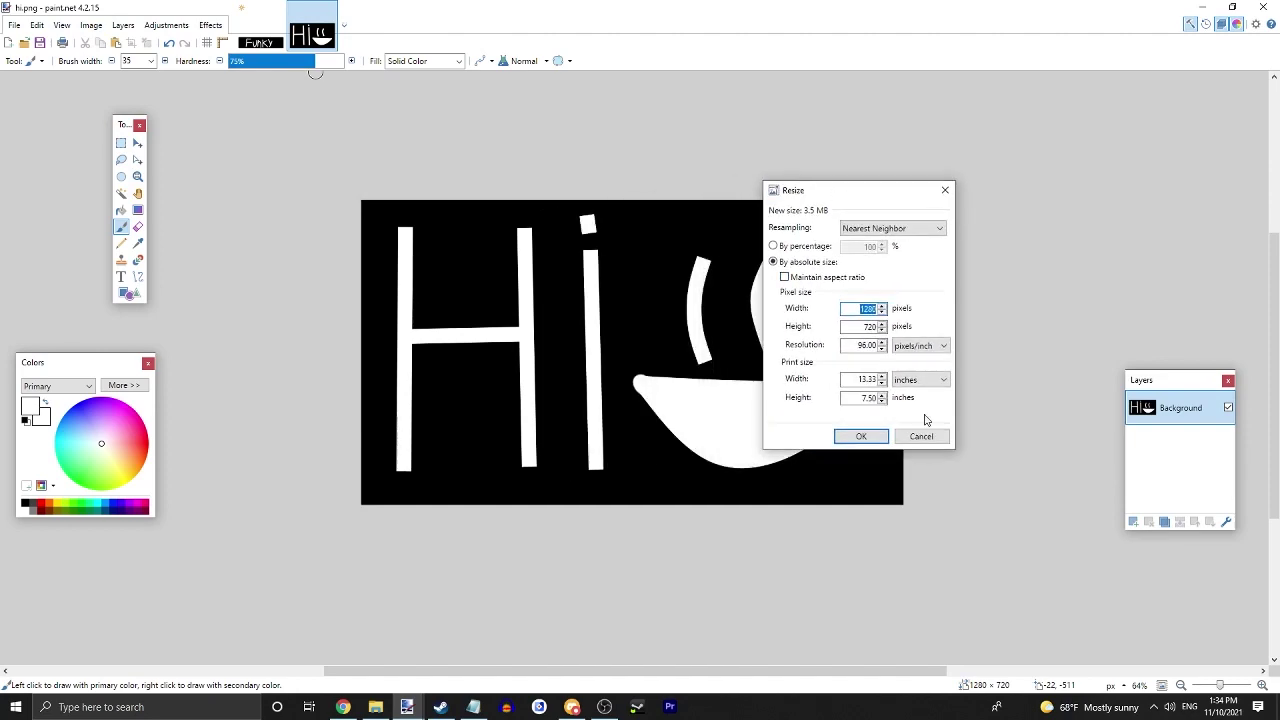
{"action": "left_click", "coordinate": [906, 442]}
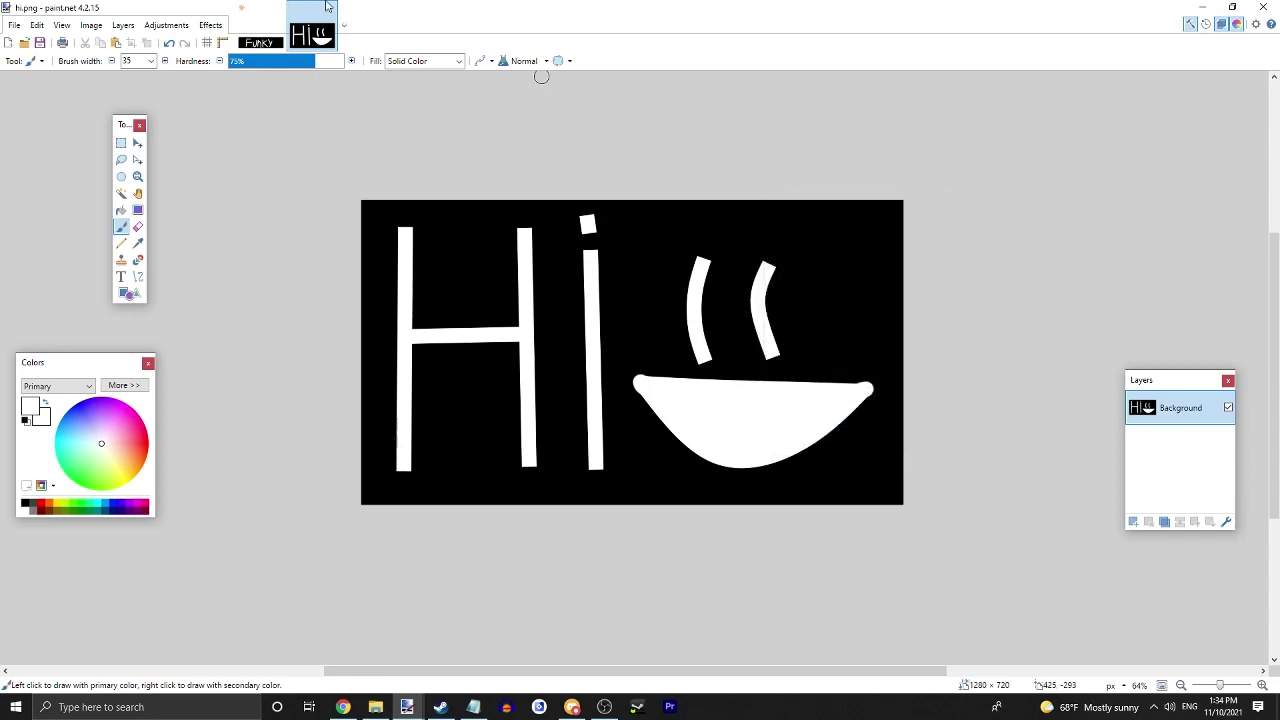
Flip back and forth between the Funky and Hi images, ending on Hi
{"action": "left_click", "coordinate": [275, 40]}
{"action": "left_click", "coordinate": [290, 36]}
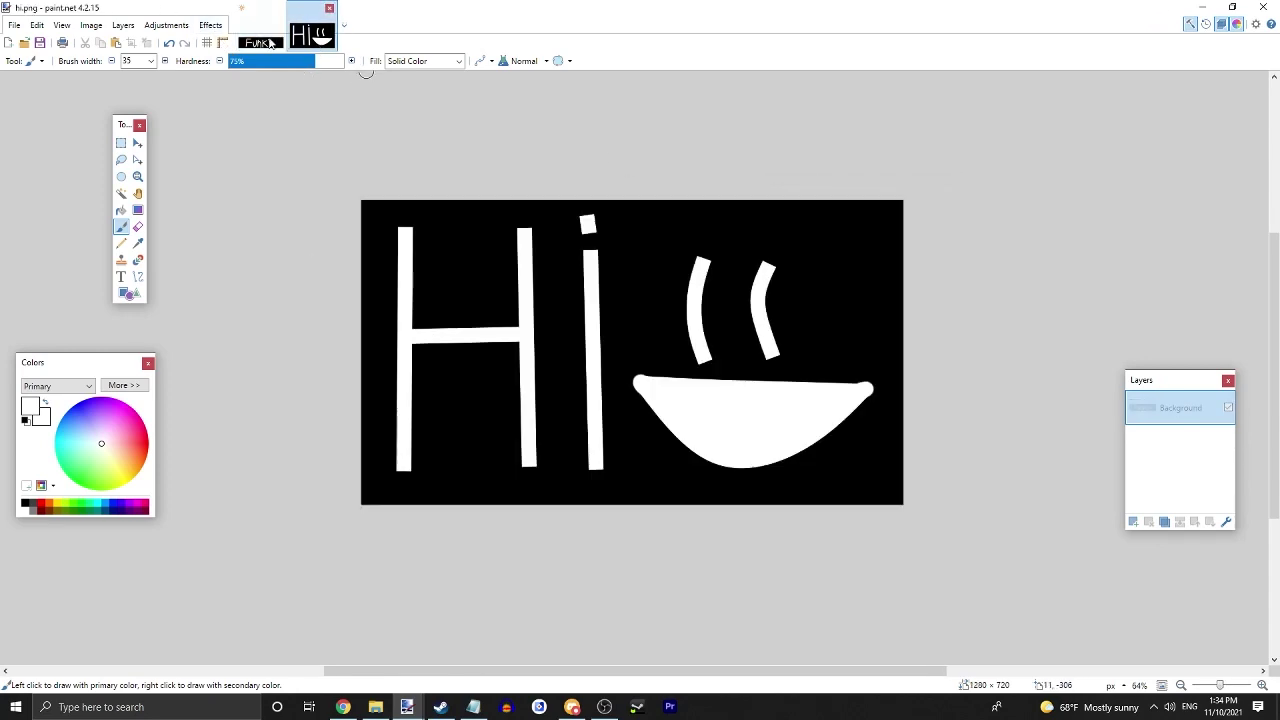
{"action": "left_click", "coordinate": [286, 37]}
{"action": "left_click", "coordinate": [290, 36]}
{"action": "left_click", "coordinate": [286, 37]}
{"action": "left_click", "coordinate": [290, 36]}
{"action": "left_click", "coordinate": [286, 37]}
{"action": "left_click", "coordinate": [322, 20]}
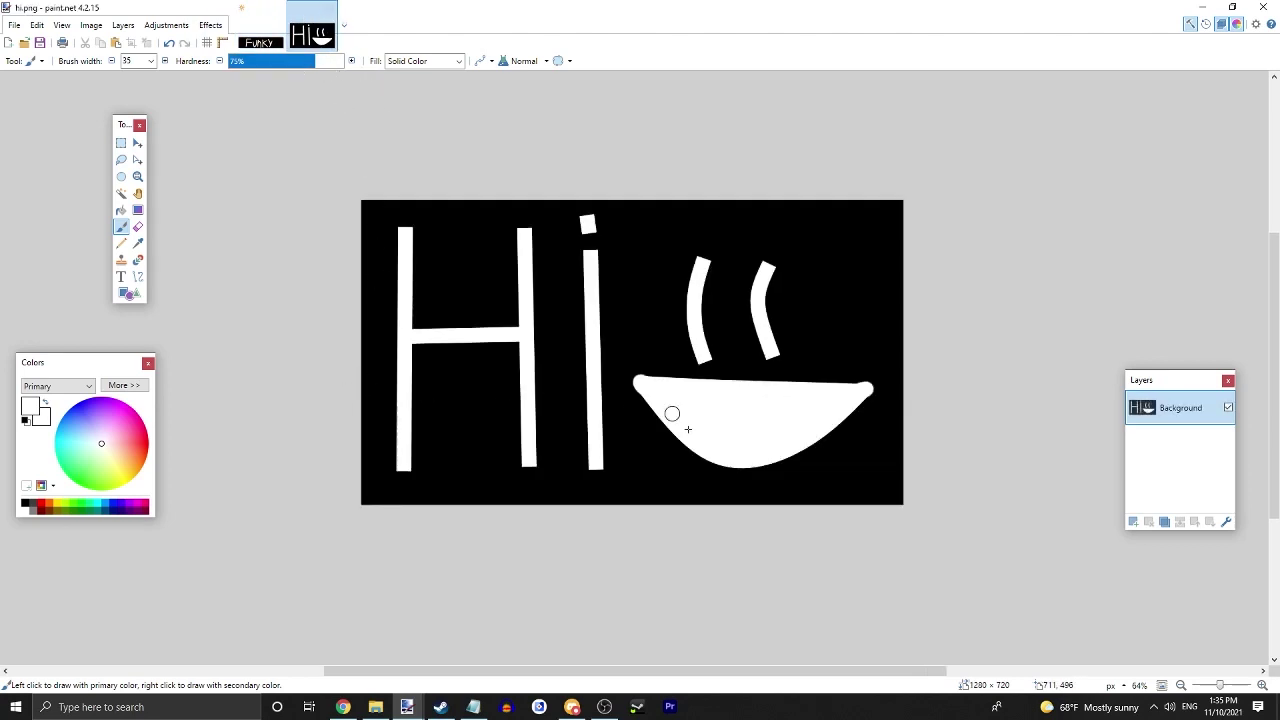
Make and clear rectangle selections on the Hi image, then select all and deselect on Funky
{"action": "left_click", "coordinate": [121, 143]}
{"action": "left_click_drag", "start_coordinate": [355, 194], "coordinate": [917, 485]}
{"action": "left_click_drag", "start_coordinate": [360, 198], "coordinate": [680, 297]}
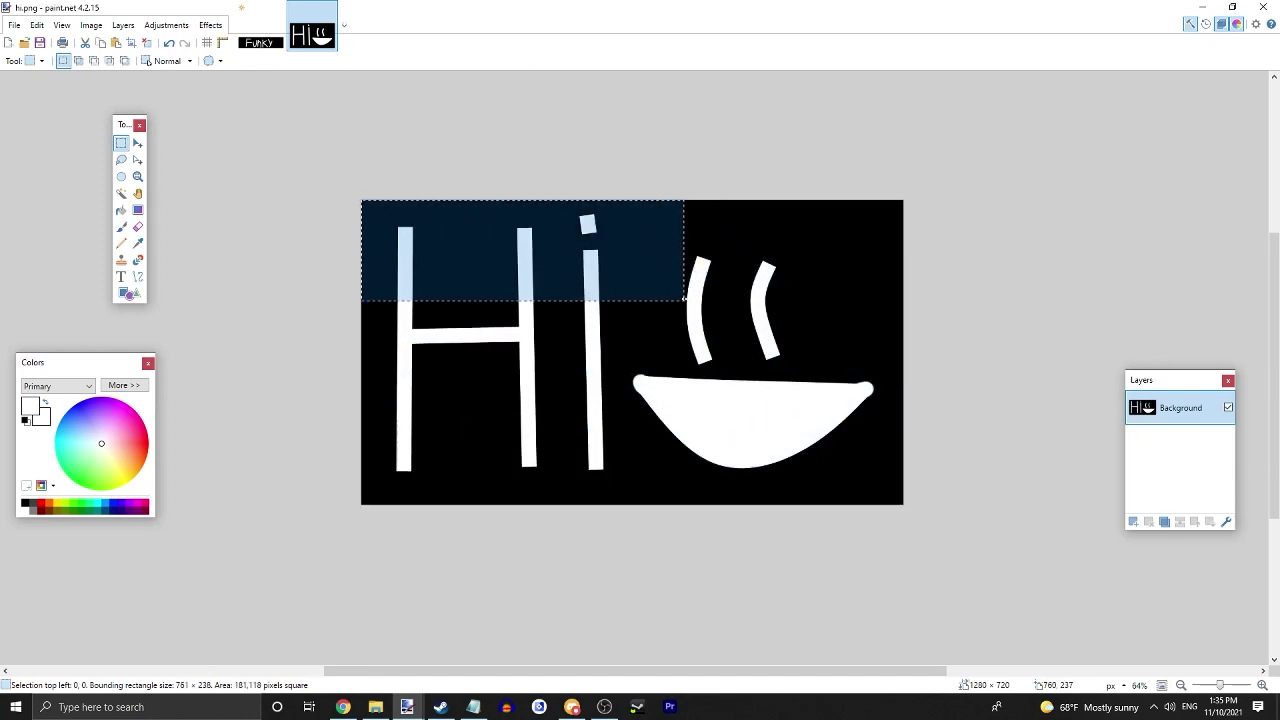
{"action": "left_click", "coordinate": [448, 223]}
{"action": "key", "text": "ctrl+Tab"}
{"action": "key", "text": "ctrl+a"}
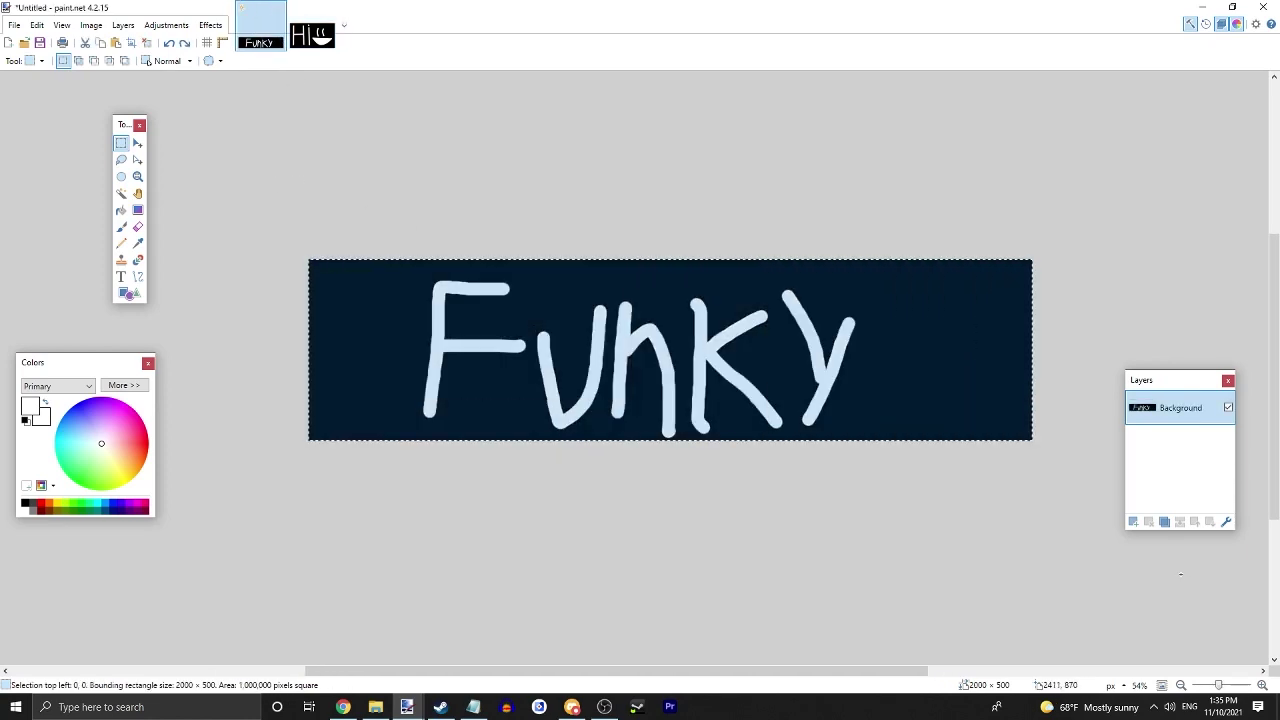
{"action": "left_click_drag", "start_coordinate": [772, 334], "coordinate": [775, 334]}
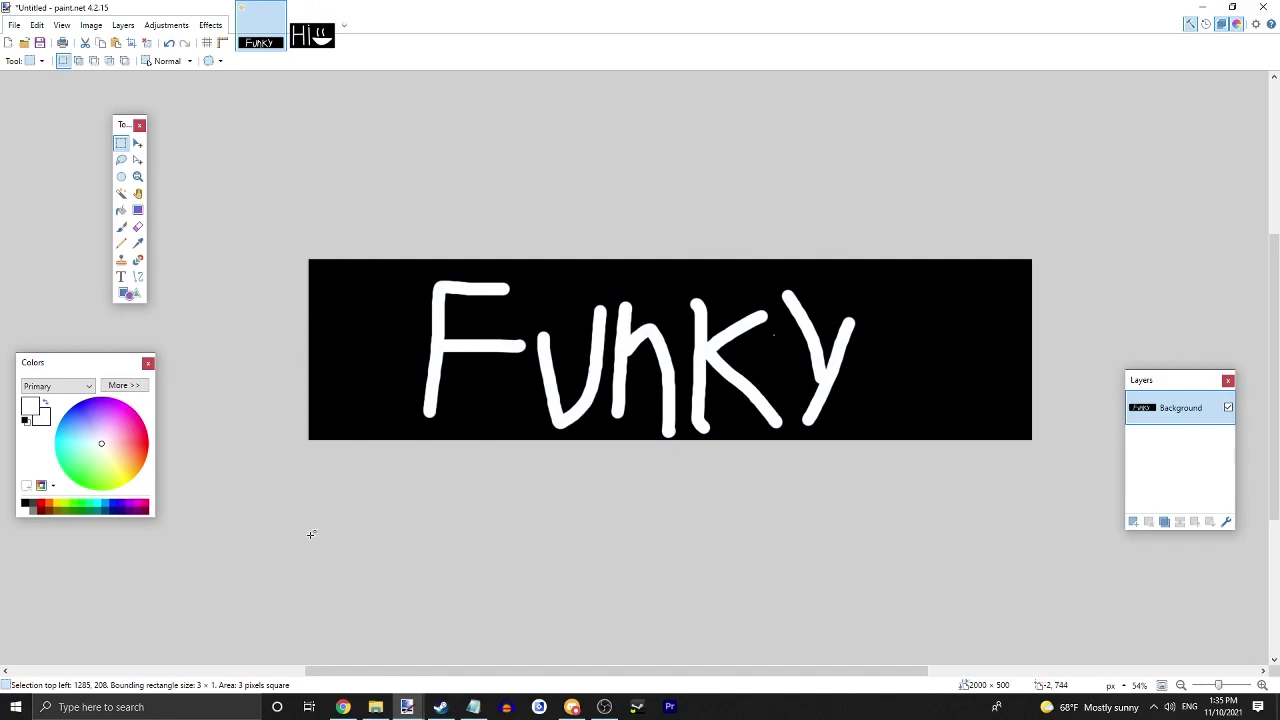
In Game Jolt in Chrome, open and close the account menu, then start adding a new game
{"action": "left_click", "coordinate": [343, 707]}
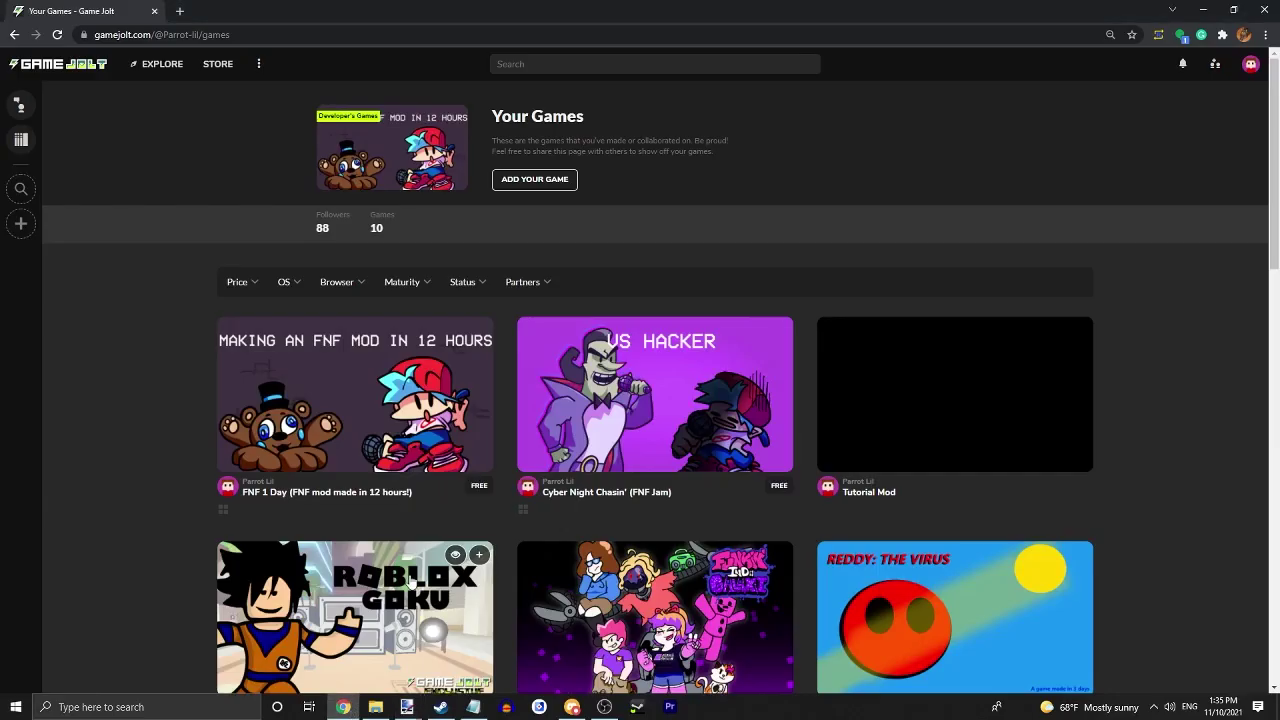
{"action": "left_click", "coordinate": [1250, 64]}
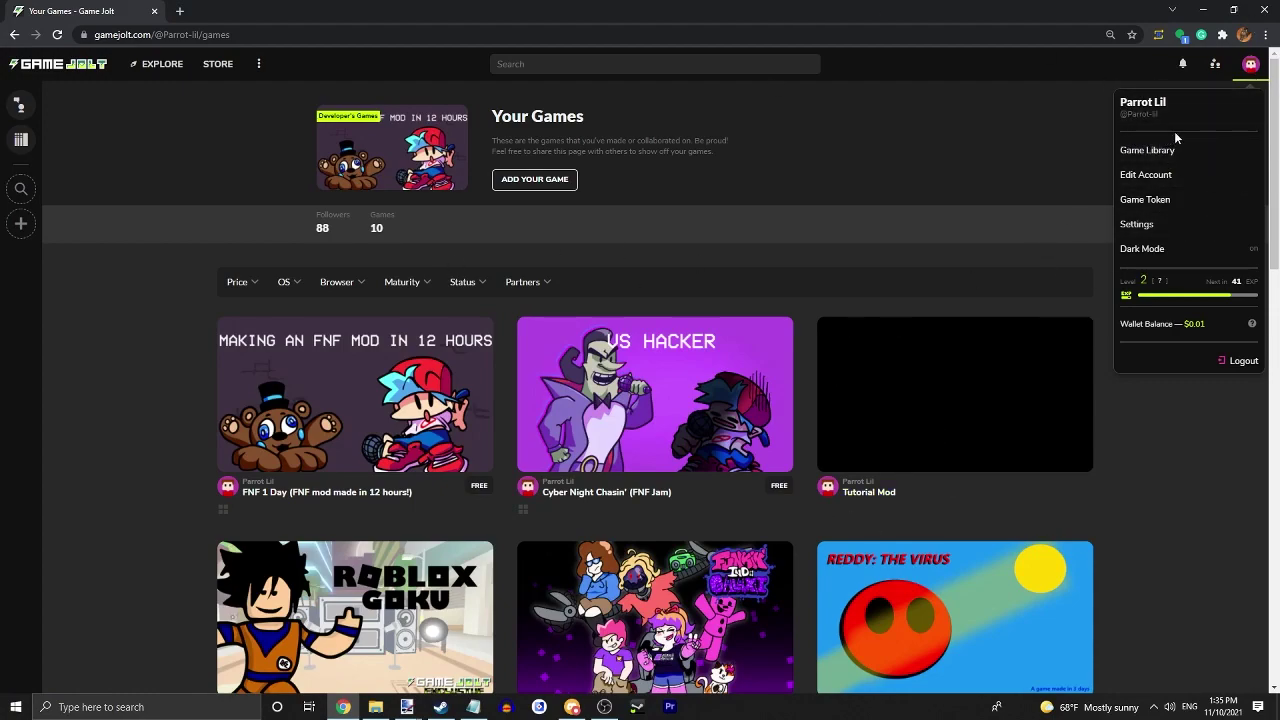
{"action": "left_click", "coordinate": [917, 157]}
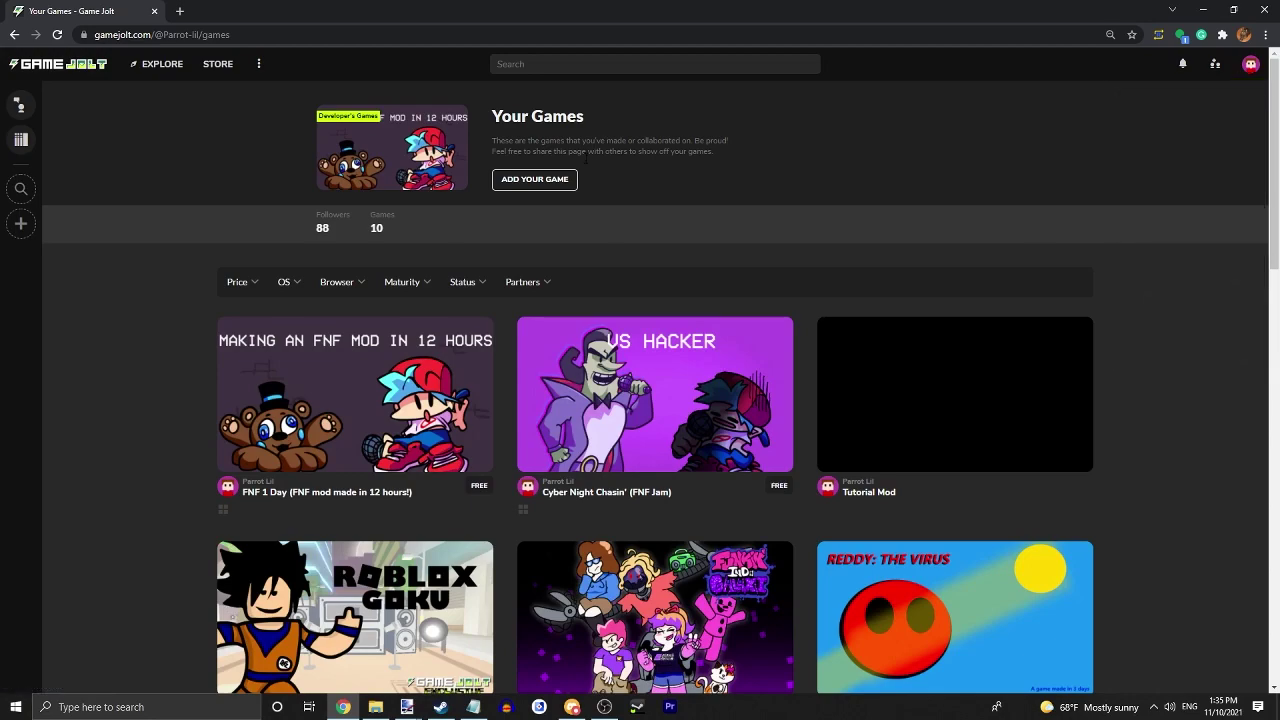
{"action": "left_click", "coordinate": [568, 185]}
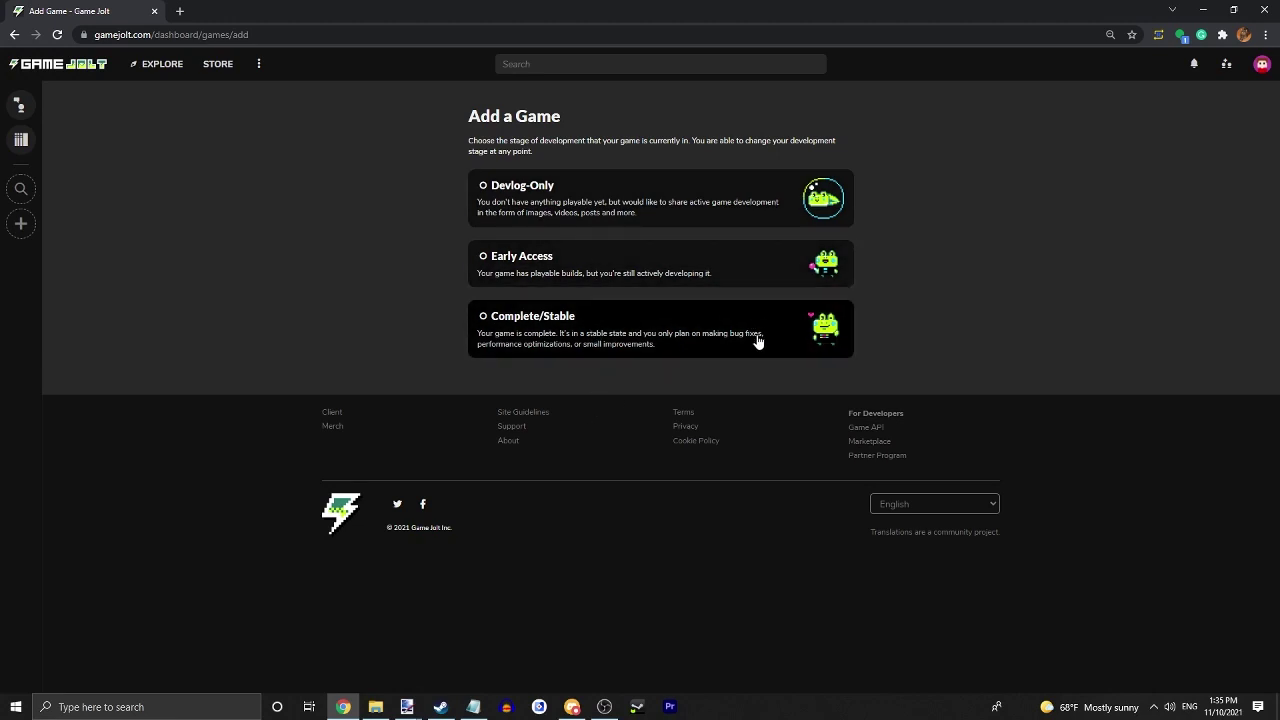
Mark the game Complete/Stable and title it 'Friday Night Funkin: Vs Jeff'
{"action": "left_click", "coordinate": [712, 326]}
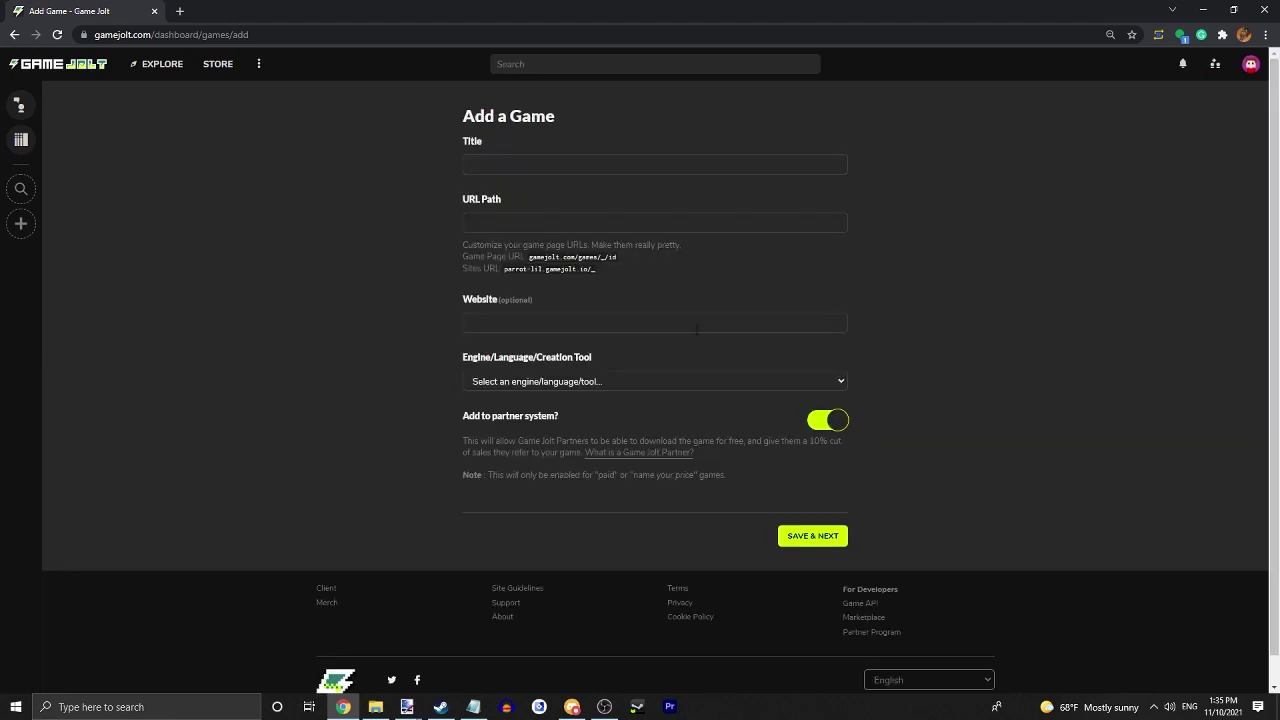
{"action": "left_click", "coordinate": [572, 162]}
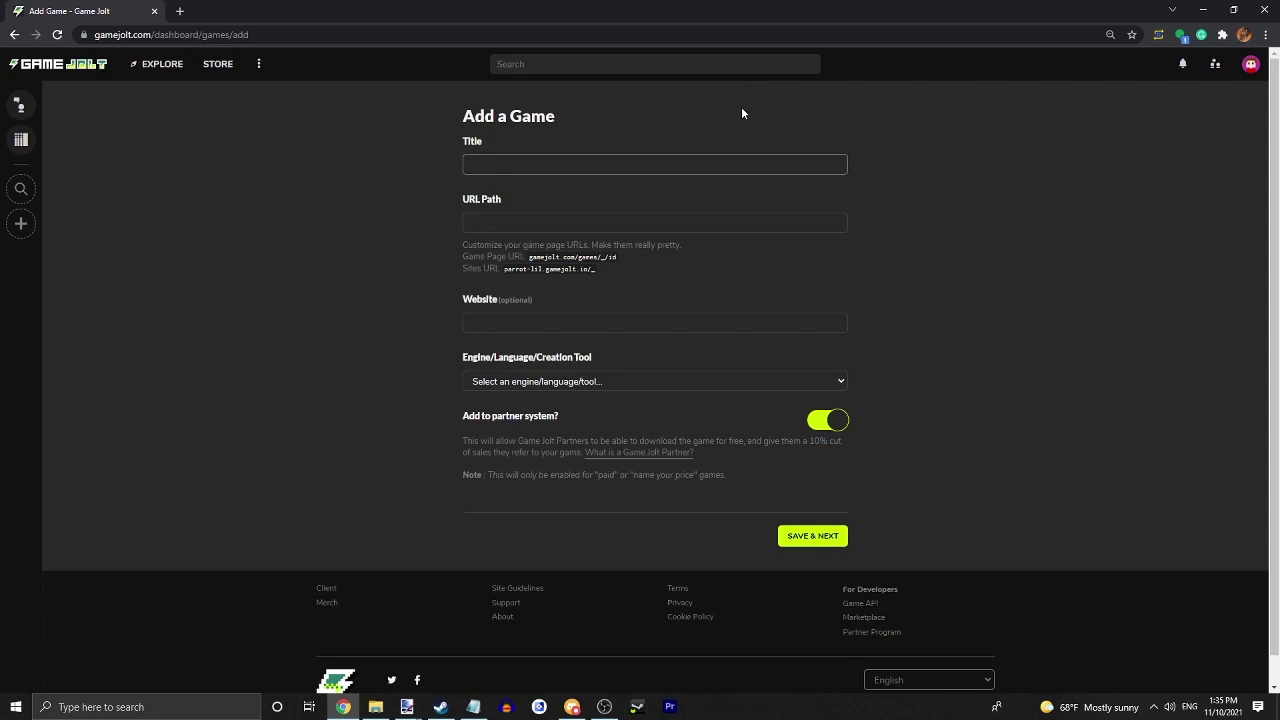
{"action": "type", "text": "Friday Ngih"}
{"action": "key", "text": "BackSpace"}
{"action": "type", "text": "ight FUn"}
{"action": "key", "text": "BackSpace"}
{"action": "key", "text": "BackSpace"}
{"action": "type", "text": "unkin' Vs Jeff"}
Enter 'jeffrules' as the game's URL path
{"action": "left_click", "coordinate": [495, 220]}
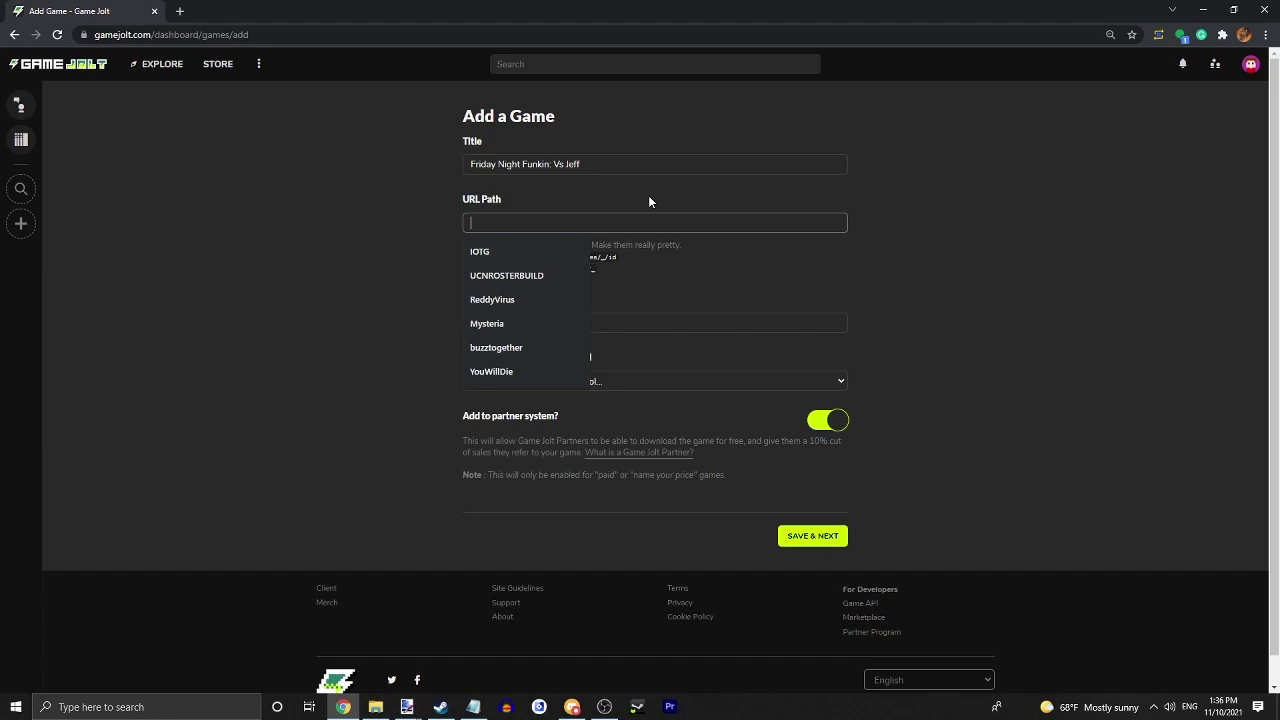
{"action": "type", "text": "asdieaor"}
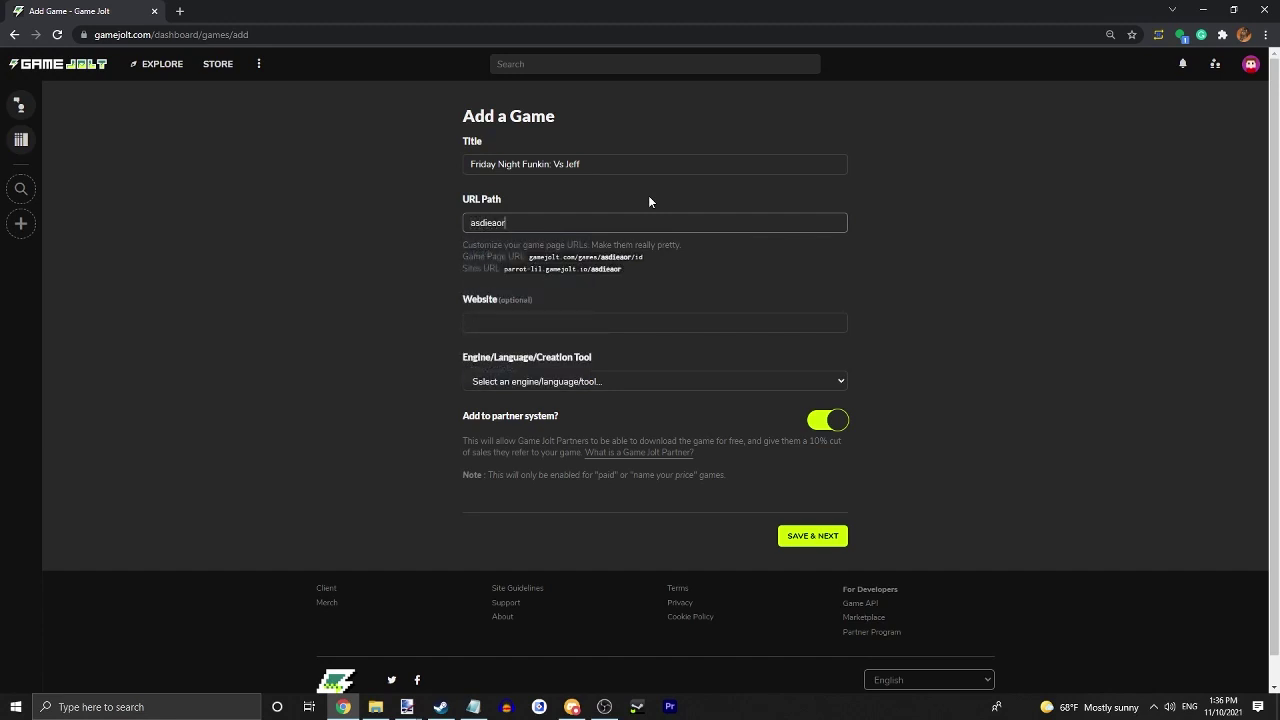
{"action": "key", "text": "BackSpace"}
{"action": "key", "text": "BackSpace"}
{"action": "key", "text": "BackSpace"}
{"action": "key", "text": "BackSpace"}
{"action": "key", "text": "BackSpace"}
{"action": "key", "text": "BackSpace"}
{"action": "type", "text": "jeffrules"}
{"action": "left_click_drag", "start_coordinate": [529, 257], "coordinate": [583, 245]}
Leave the website empty, set the engine to Other, and save the game details
{"action": "left_click", "coordinate": [648, 259]}
{"action": "left_click", "coordinate": [613, 268]}
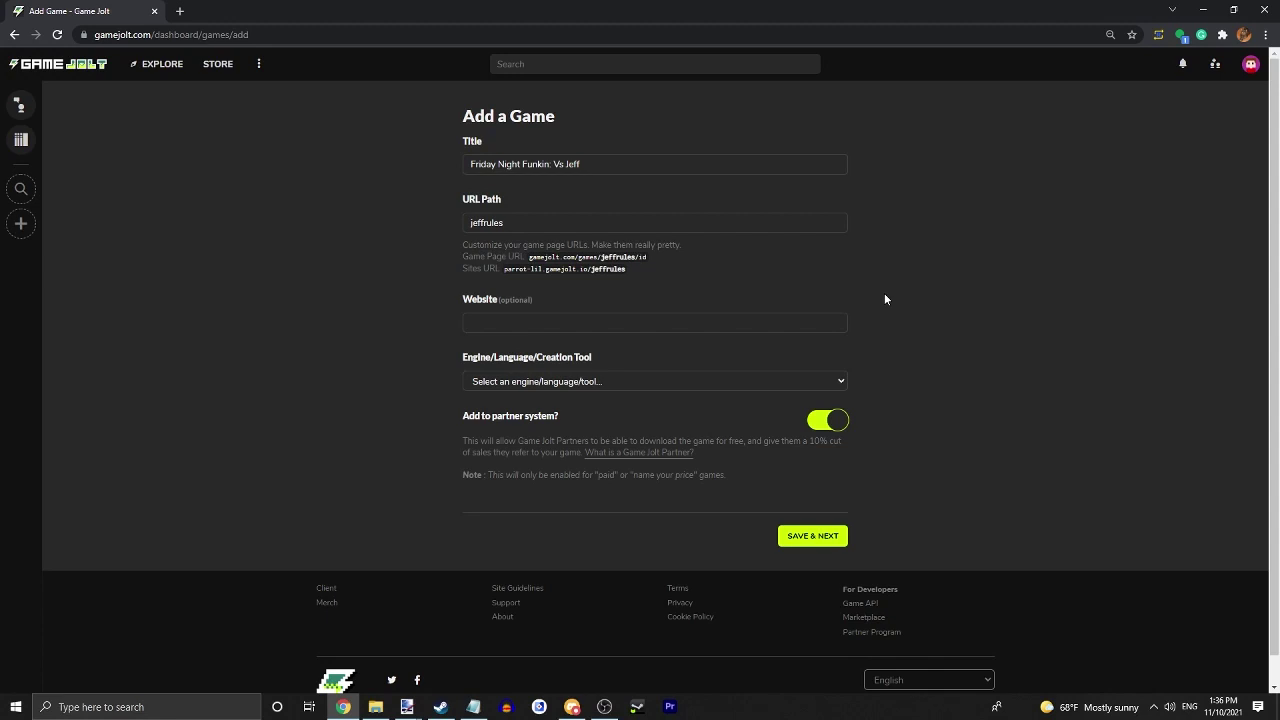
{"action": "left_click", "coordinate": [665, 322]}
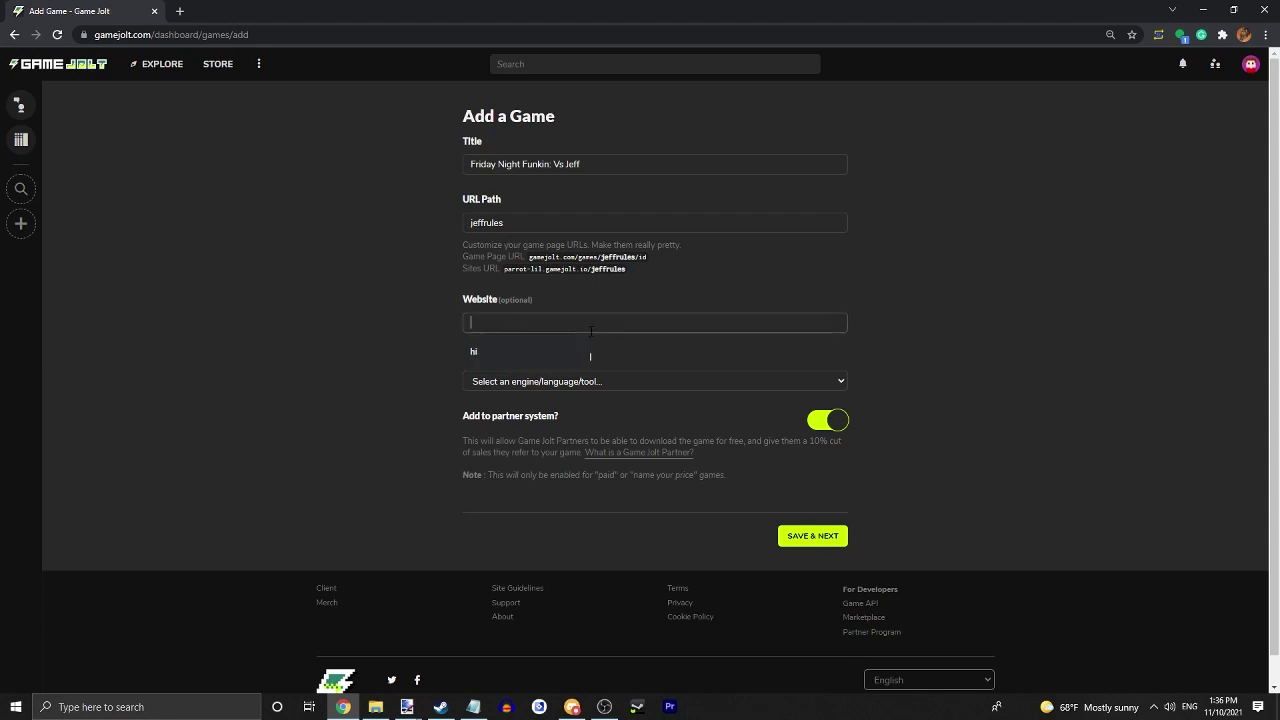
{"action": "left_click", "coordinate": [667, 341]}
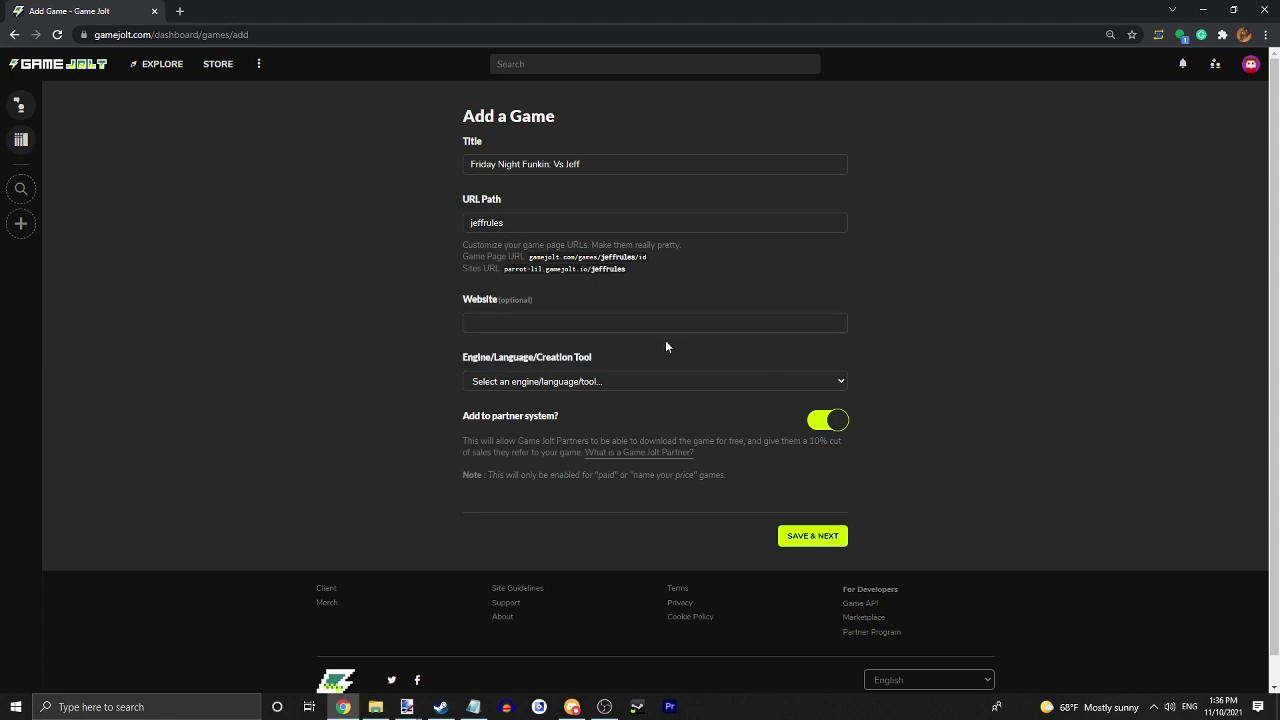
{"action": "left_click", "coordinate": [579, 381]}
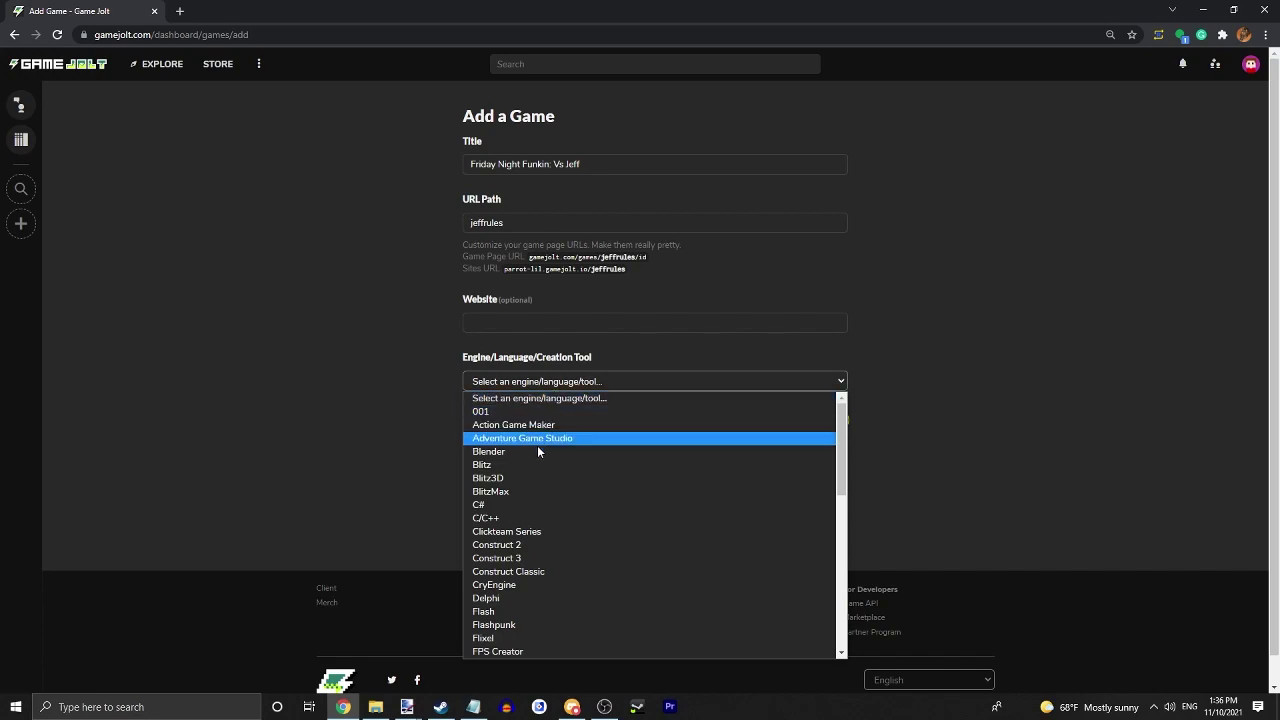
{"action": "scroll", "coordinate": [550, 580], "scroll_direction": "down", "scroll_amount": 5}
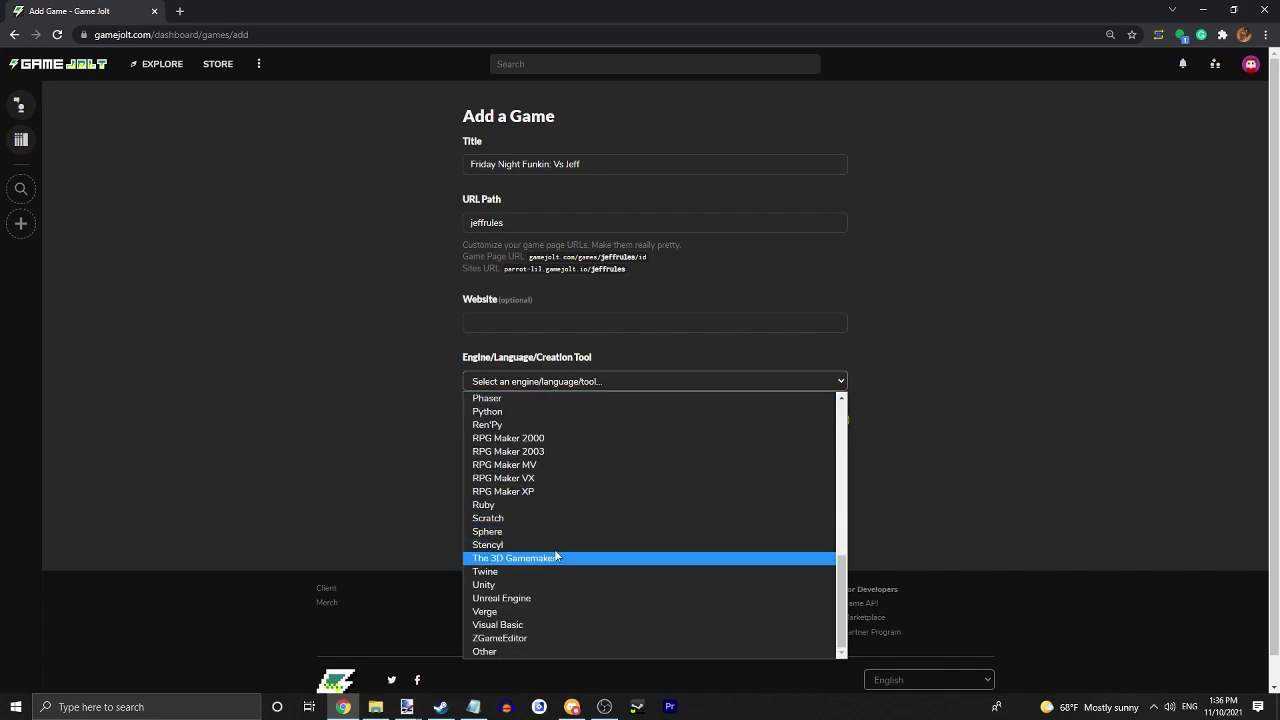
{"action": "left_click", "coordinate": [763, 275]}
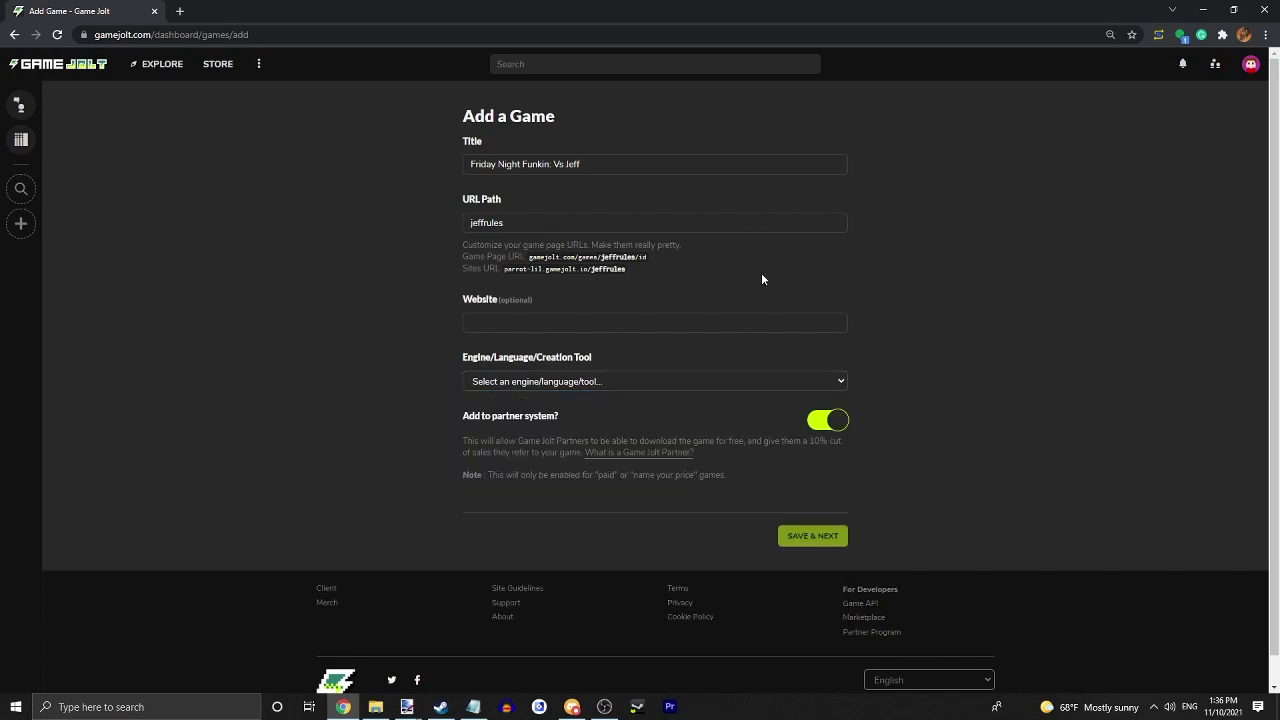
{"action": "left_click", "coordinate": [646, 386]}
{"action": "scroll", "coordinate": [594, 451], "scroll_direction": "down", "scroll_amount": 5}
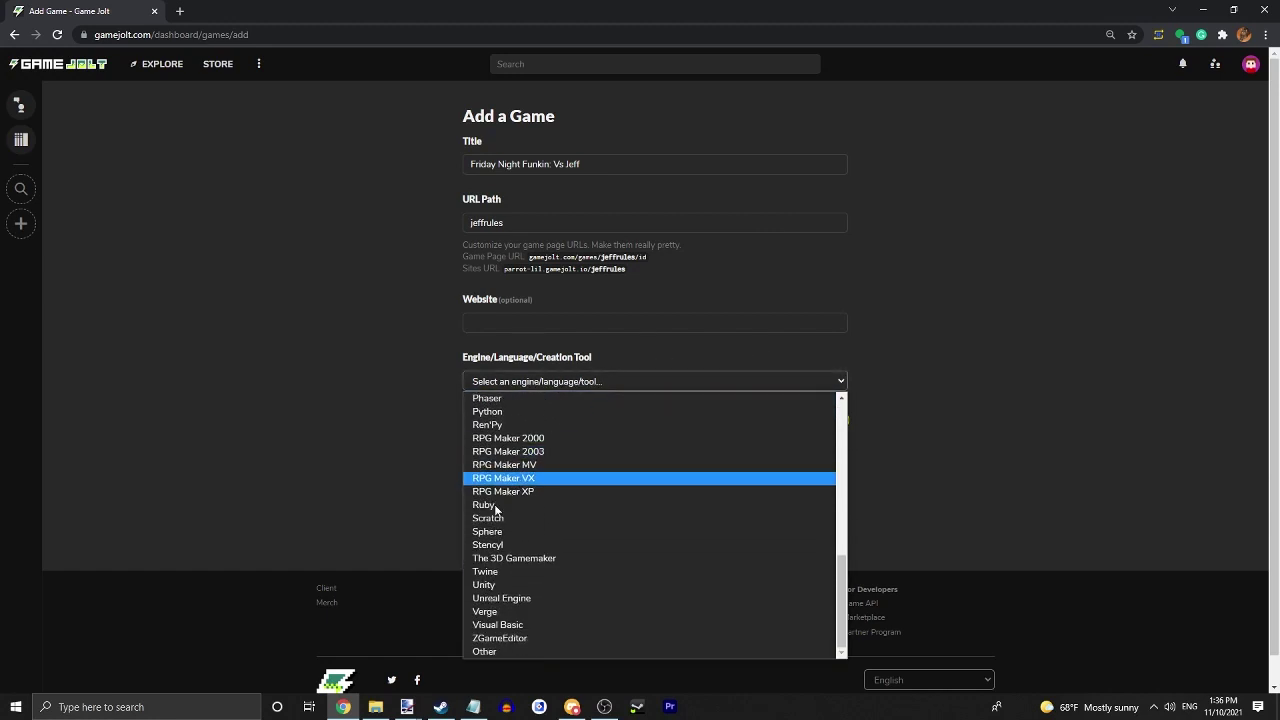
{"action": "left_click", "coordinate": [480, 653]}
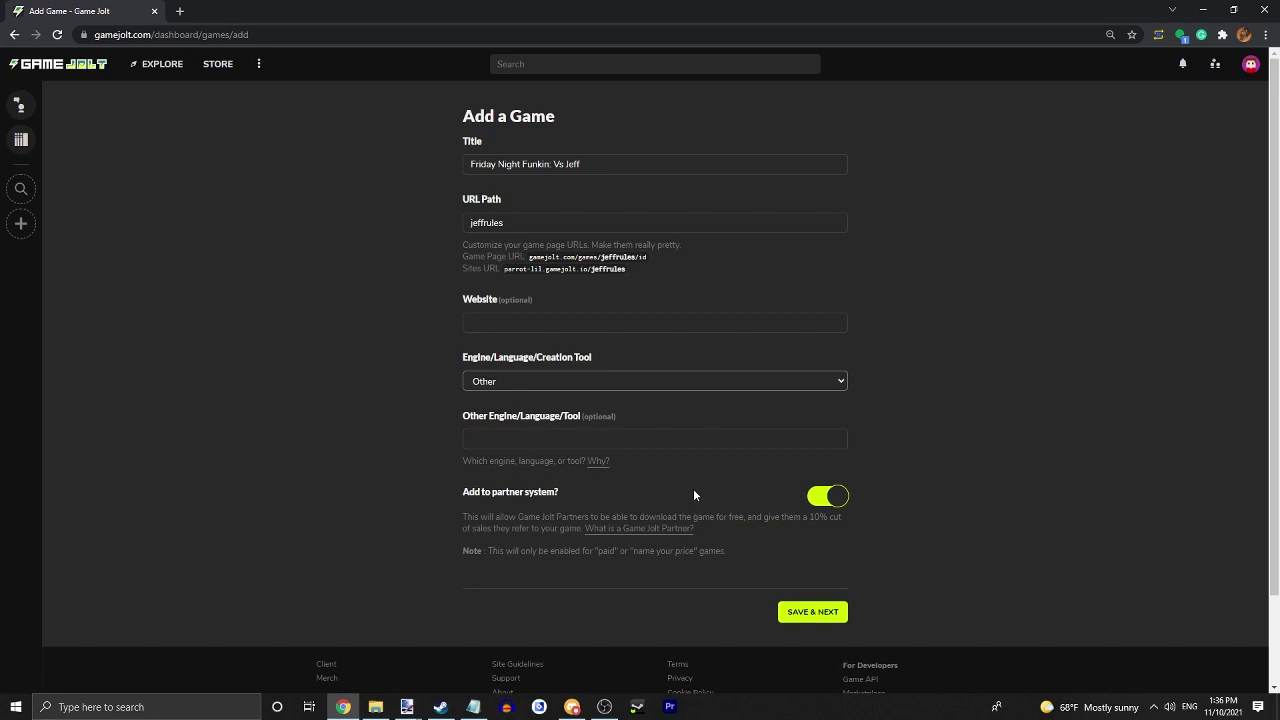
{"action": "left_click", "coordinate": [803, 610]}
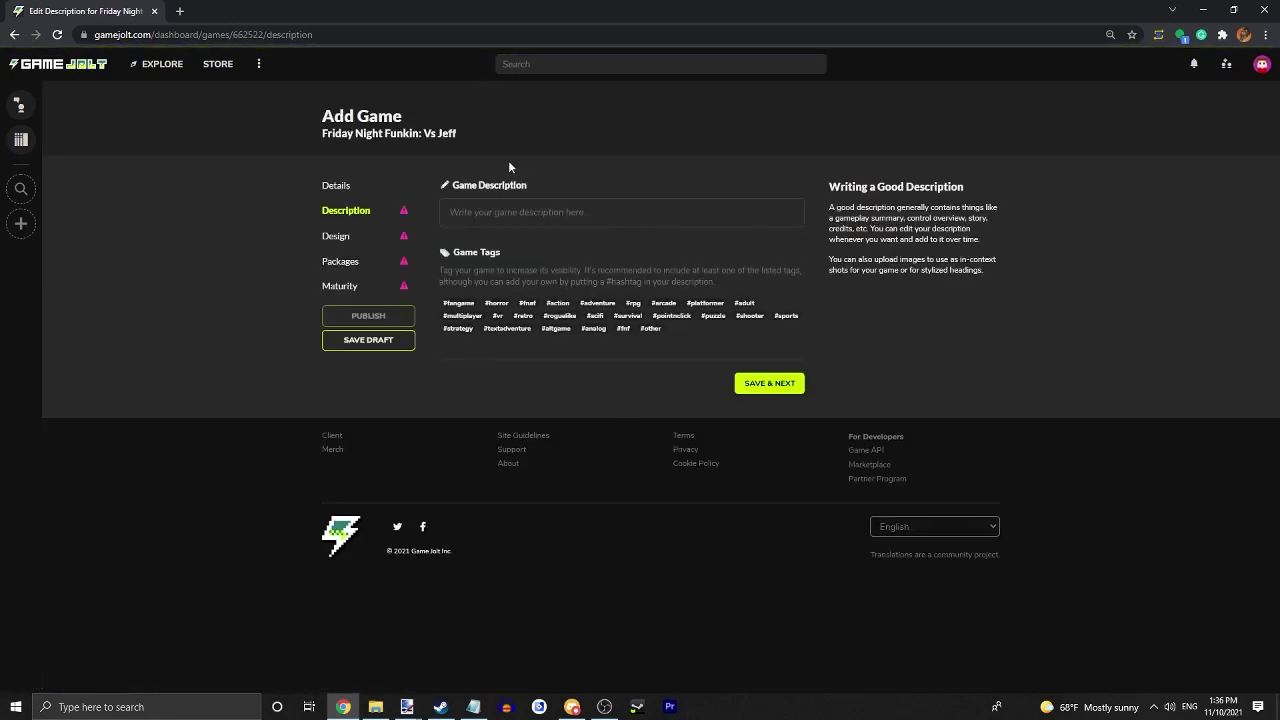
Write the description's welcome line: 'Welcome to vs jeff' in this mod, you fight keff.'
{"action": "left_click", "coordinate": [540, 214]}
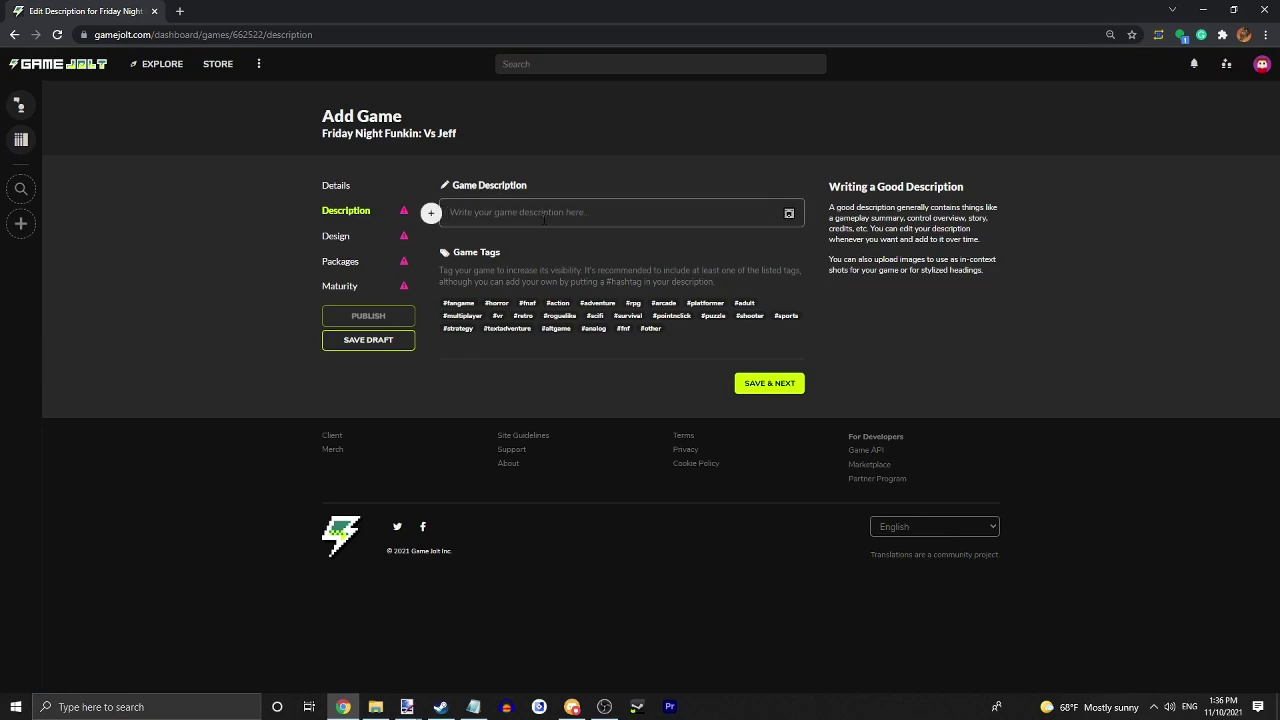
{"action": "type", "text": "Welcoem"}
{"action": "key", "text": "BackSpace"}
{"action": "type", "text": "me to"}
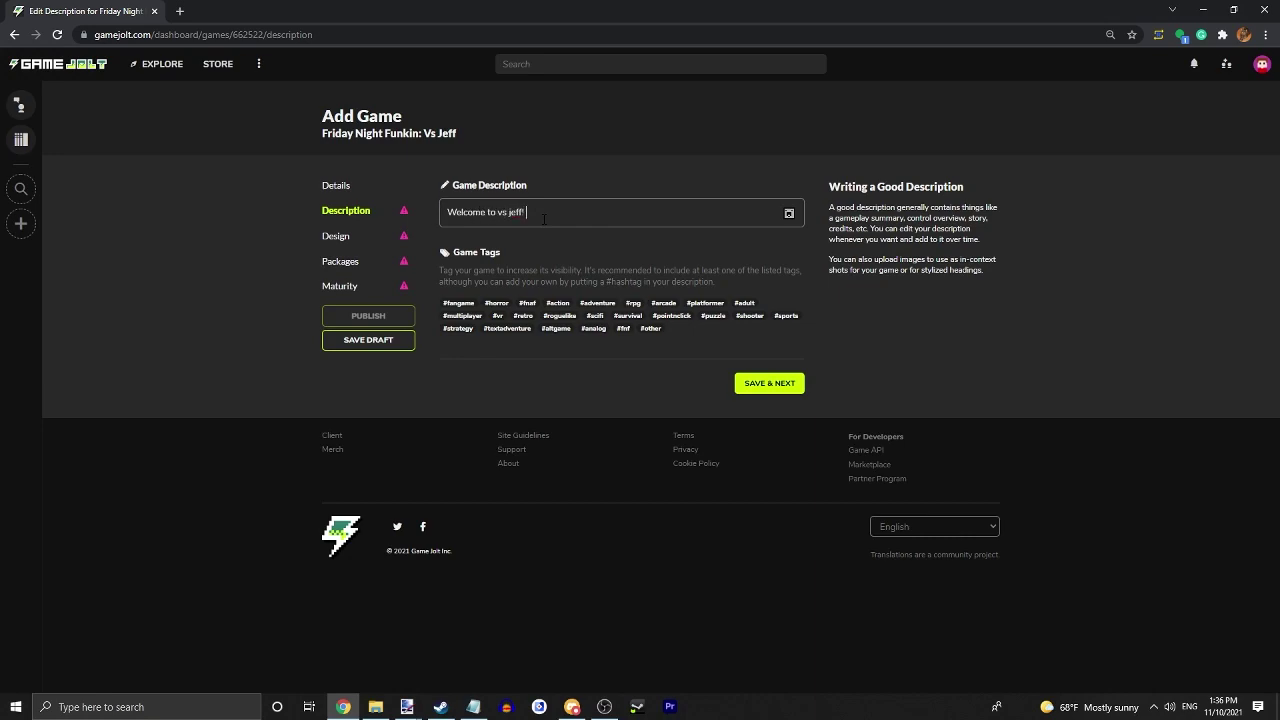
{"action": "type", "text": " vs jeff' in this mod, you fight k"}
{"action": "type", "text": "eff."}
{"action": "key", "text": "Return"}
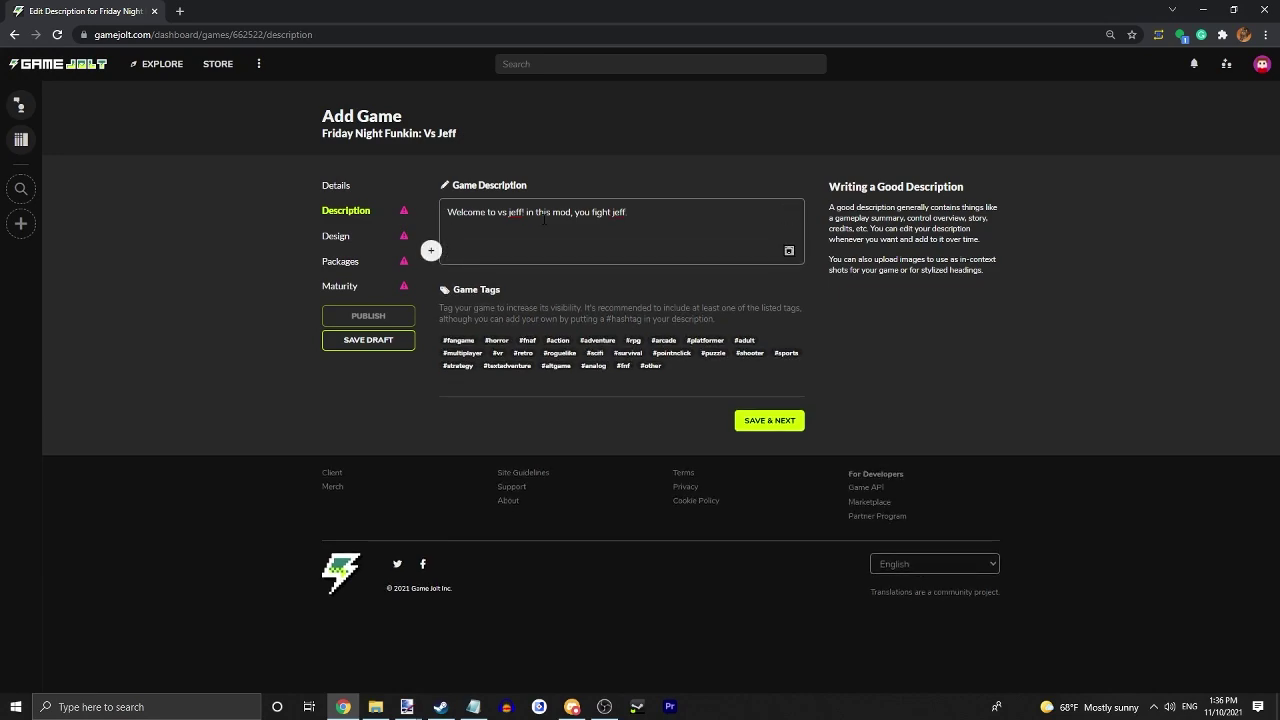
Add the 'THIS MOD INCLUDES -' list: 5 SONGS, SPECIAL MECHANICS, BONUS FREEPLAY SONG
{"action": "type", "text": "THIS MOD INCLUDES"}
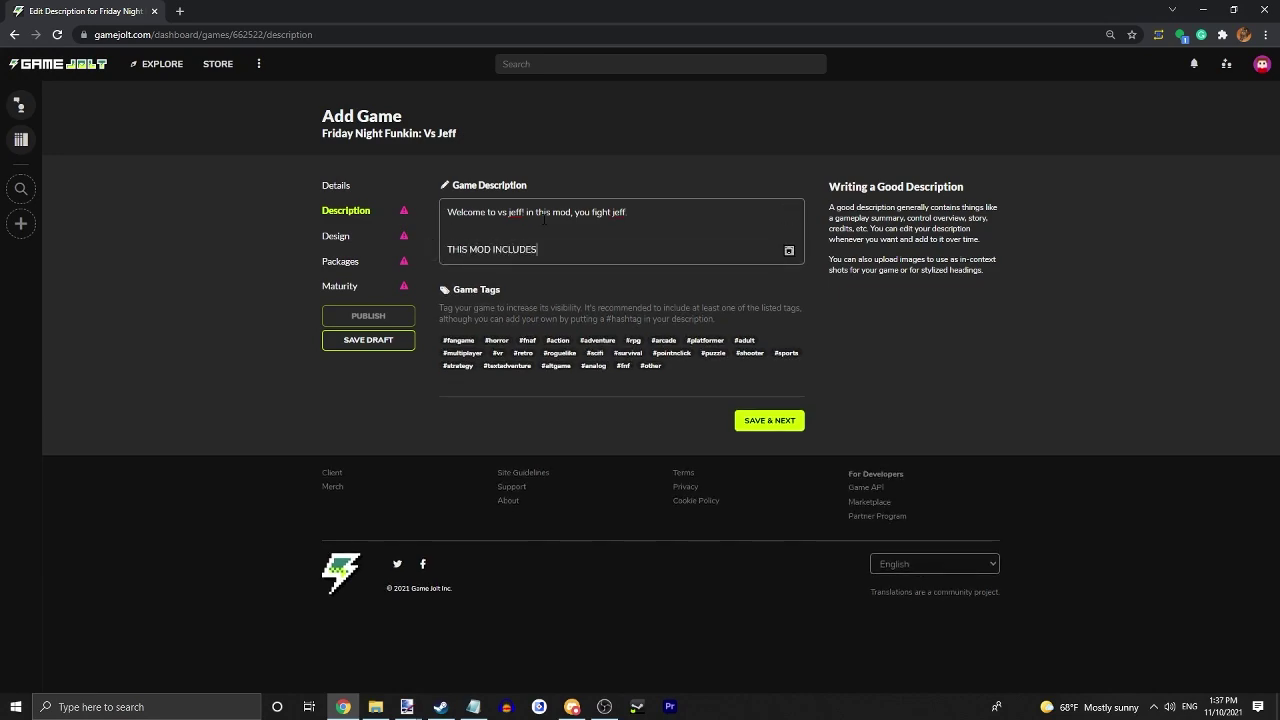
{"action": "type", "text": " -"}
{"action": "key", "text": "Return"}
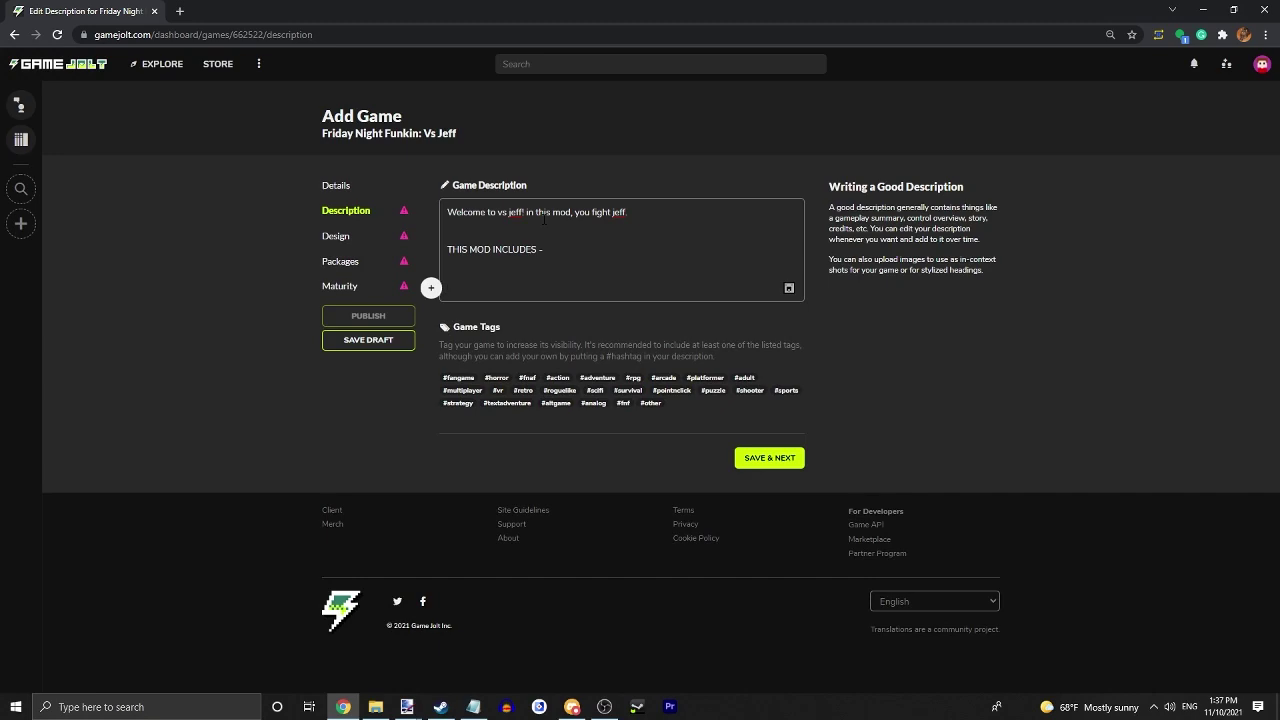
{"action": "key", "text": "BackSpace"}
{"action": "type", "text": "10"}
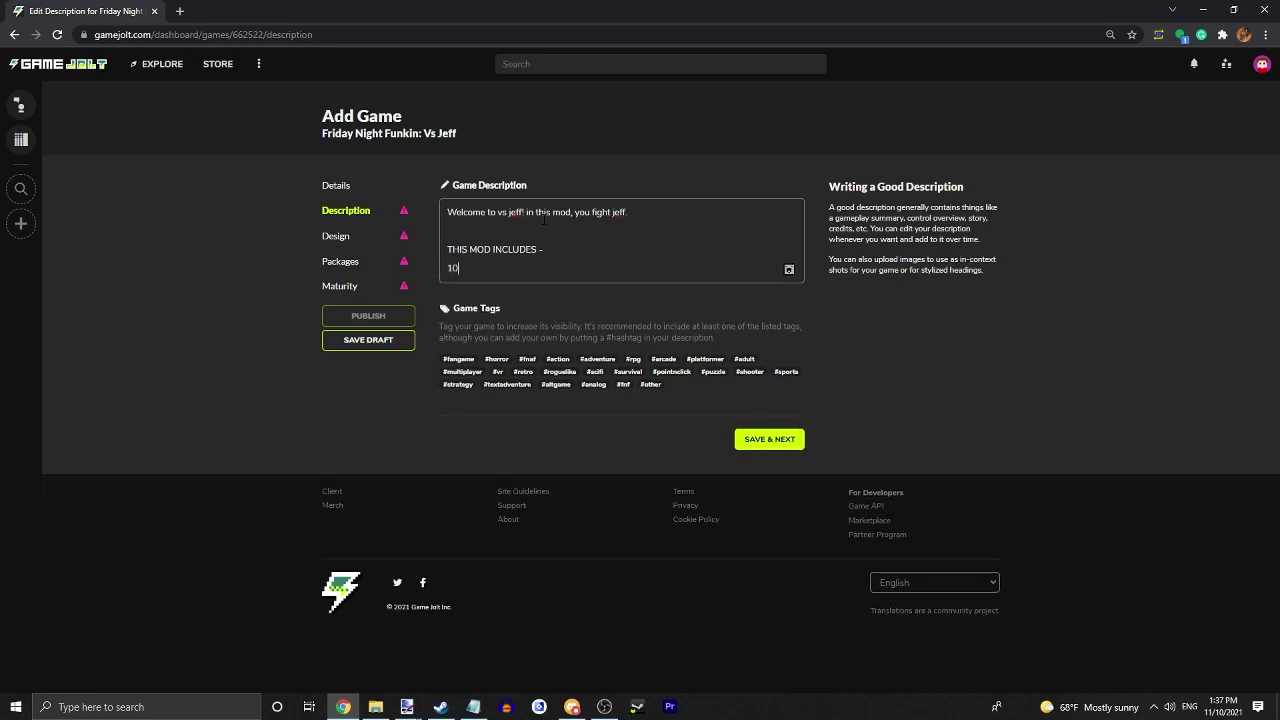
{"action": "key", "text": "BackSpace"}
{"action": "type", "text": "5 SONGS"}
{"action": "key", "text": "Return"}
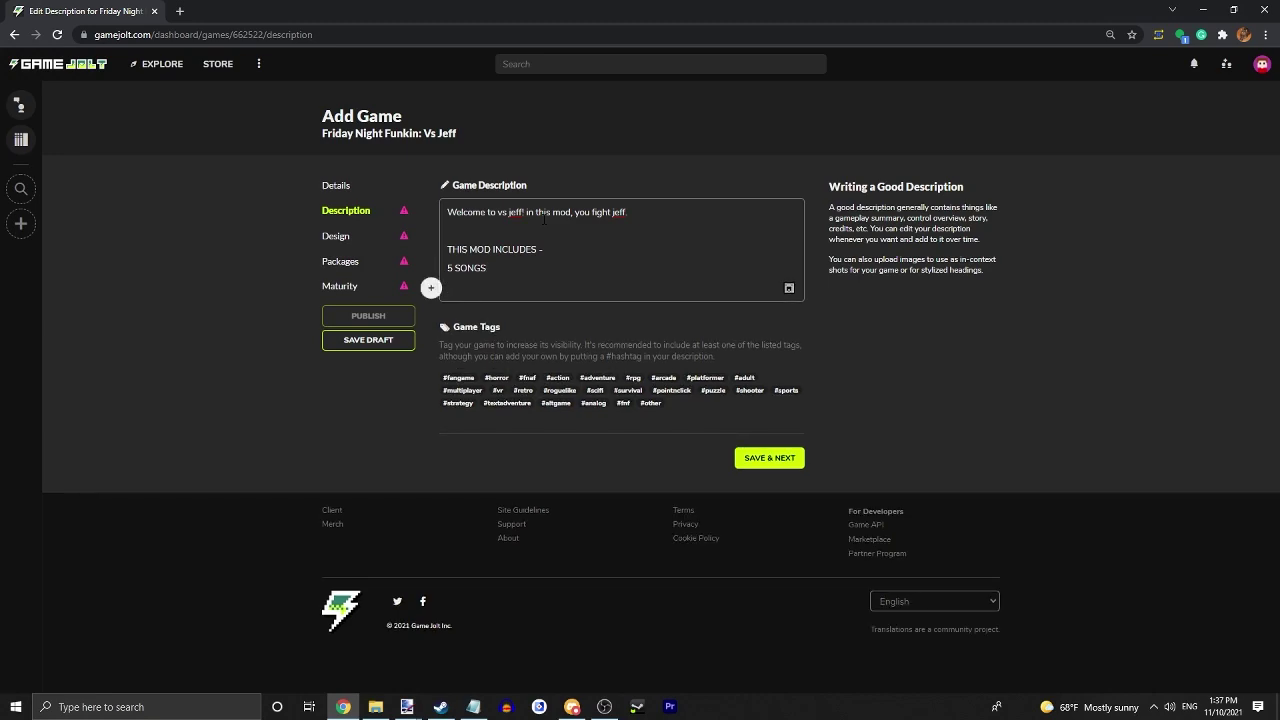
{"action": "type", "text": "SPECIAL MECHAN"}
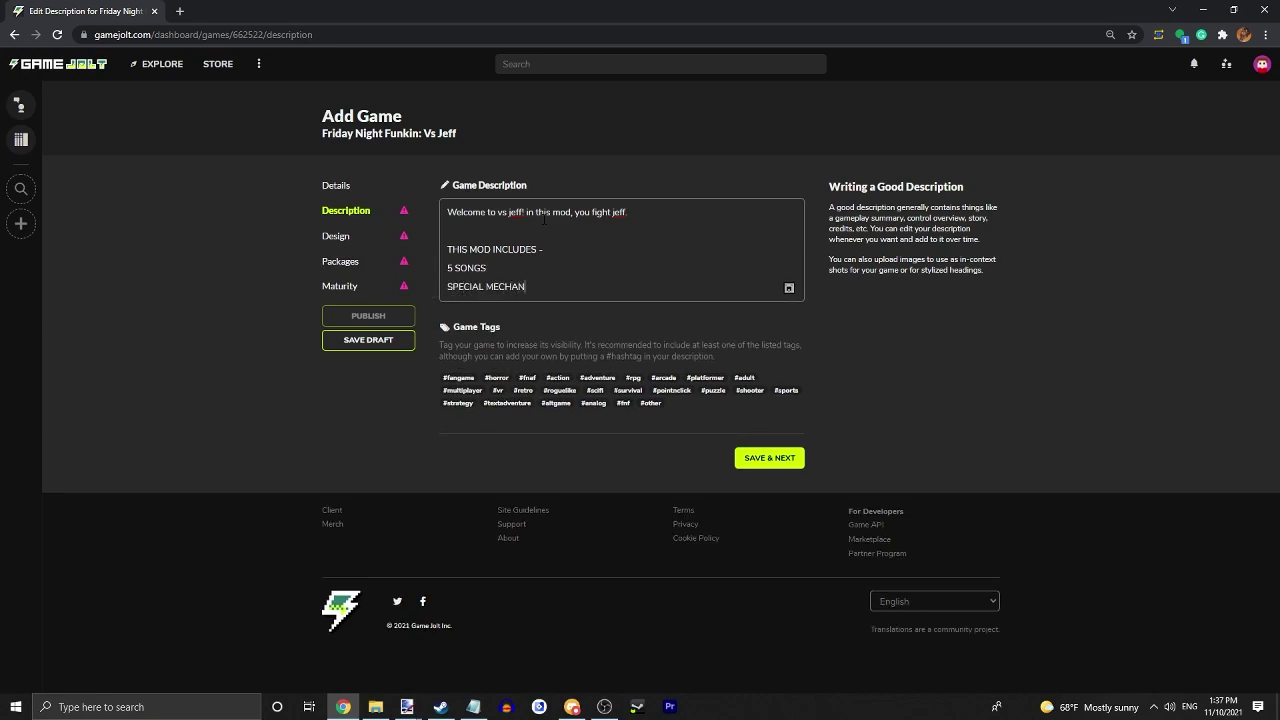
{"action": "type", "text": "ICS"}
{"action": "key", "text": "Return"}
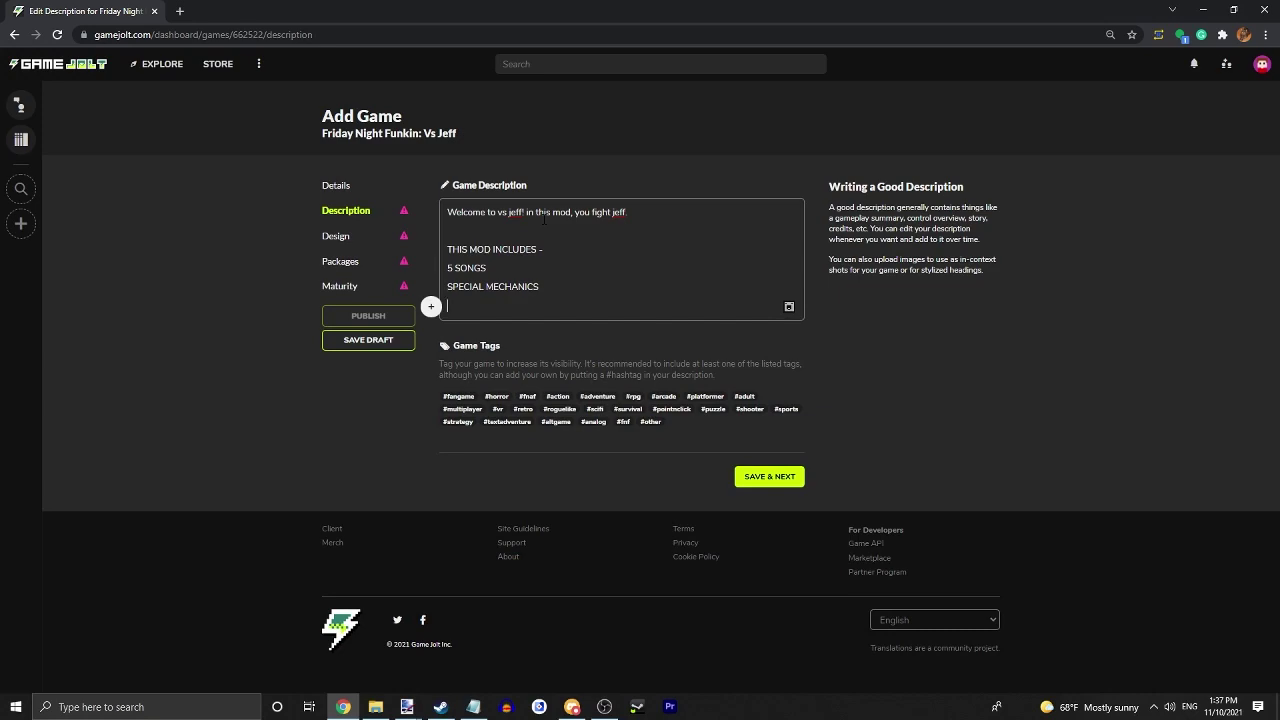
{"action": "type", "text": "BONUS FREEPLAY S"}
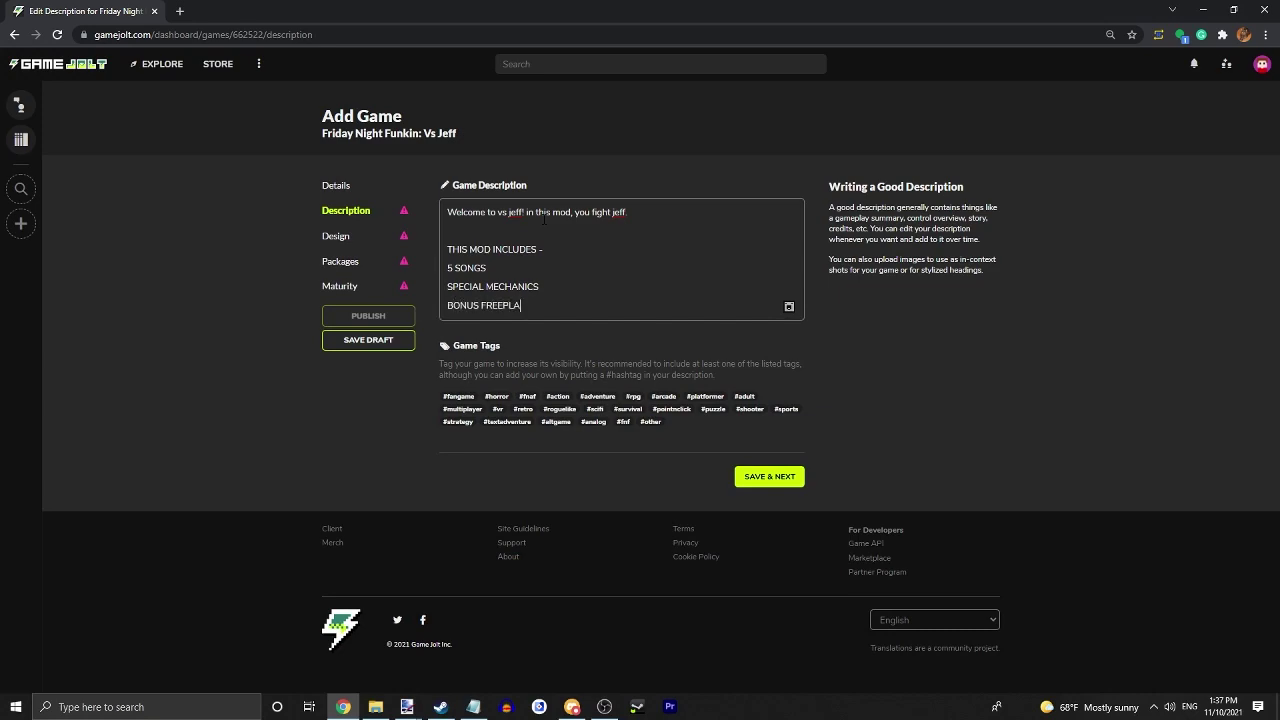
{"action": "type", "text": "ONG"}
Save the game description and move on to the Design step
{"action": "left_click", "coordinate": [659, 222]}
{"action": "left_click_drag", "start_coordinate": [624, 224], "coordinate": [226, 217]}
{"action": "left_click", "coordinate": [540, 286]}
{"action": "left_click", "coordinate": [749, 469]}
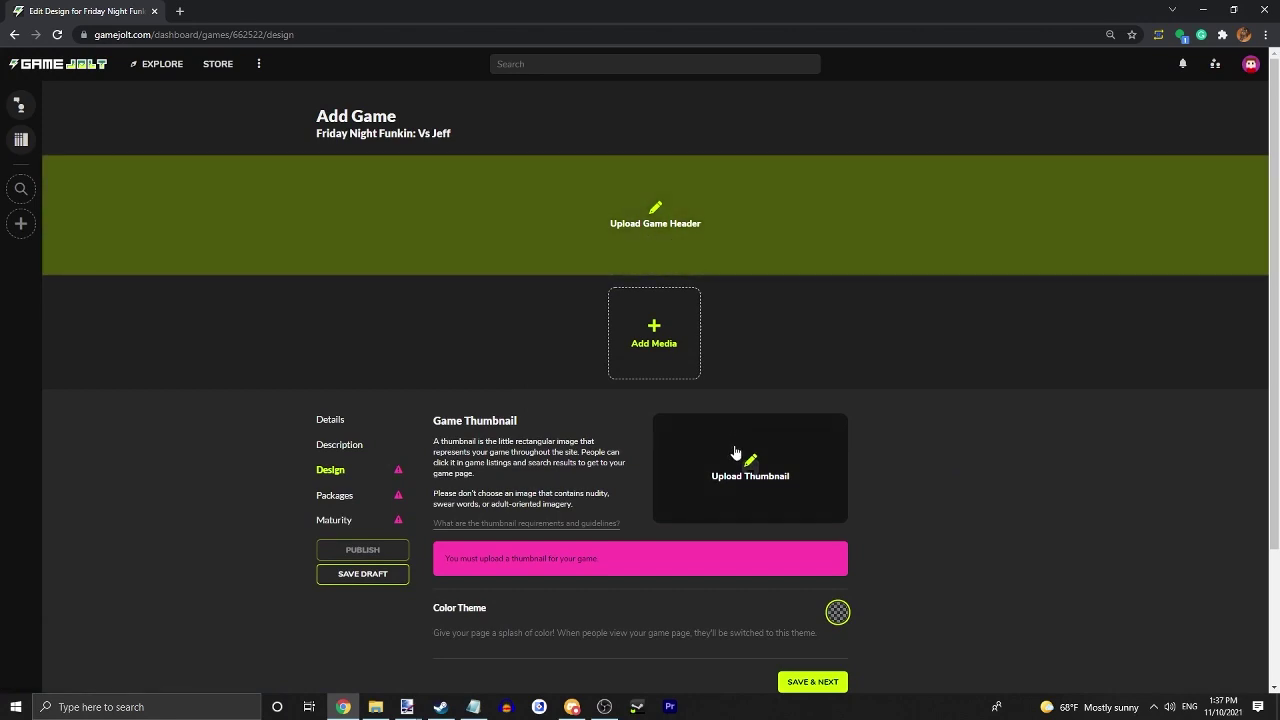
Set the Funky header and Hi thumbnail images, then save the design
{"action": "left_click", "coordinate": [728, 450]}
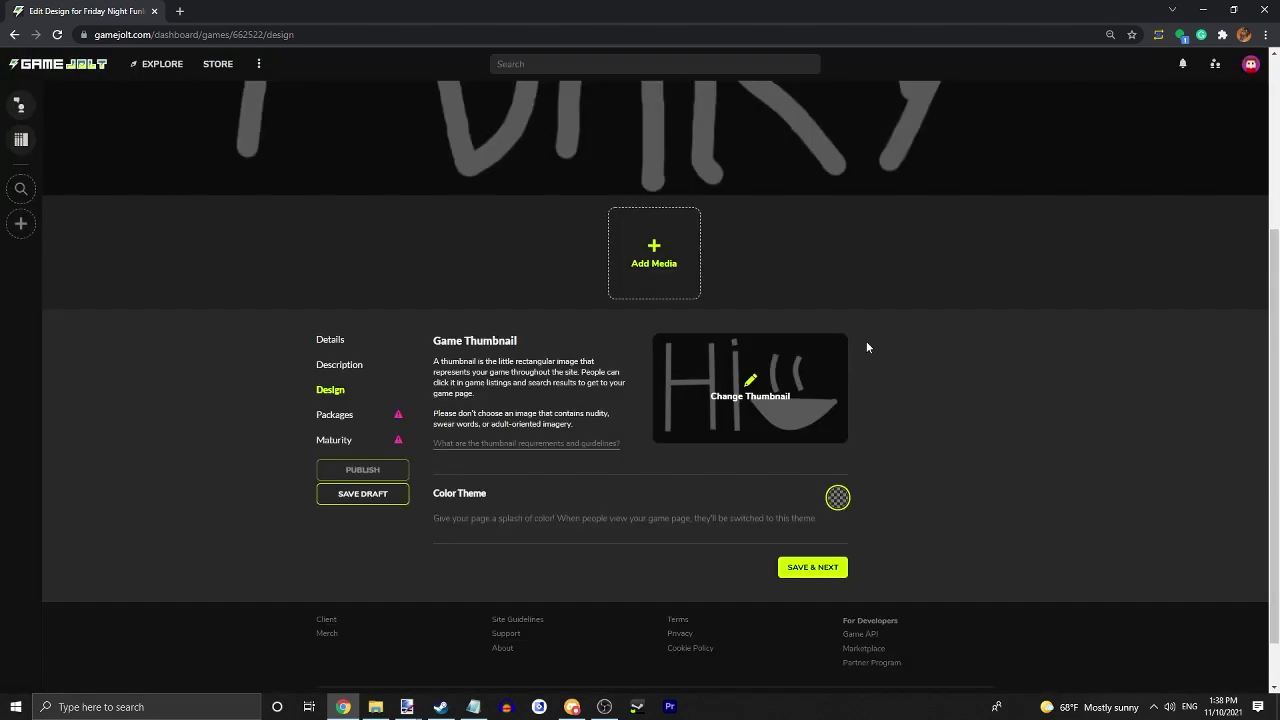
{"action": "scroll", "coordinate": [870, 430], "scroll_direction": "up", "scroll_amount": 3}
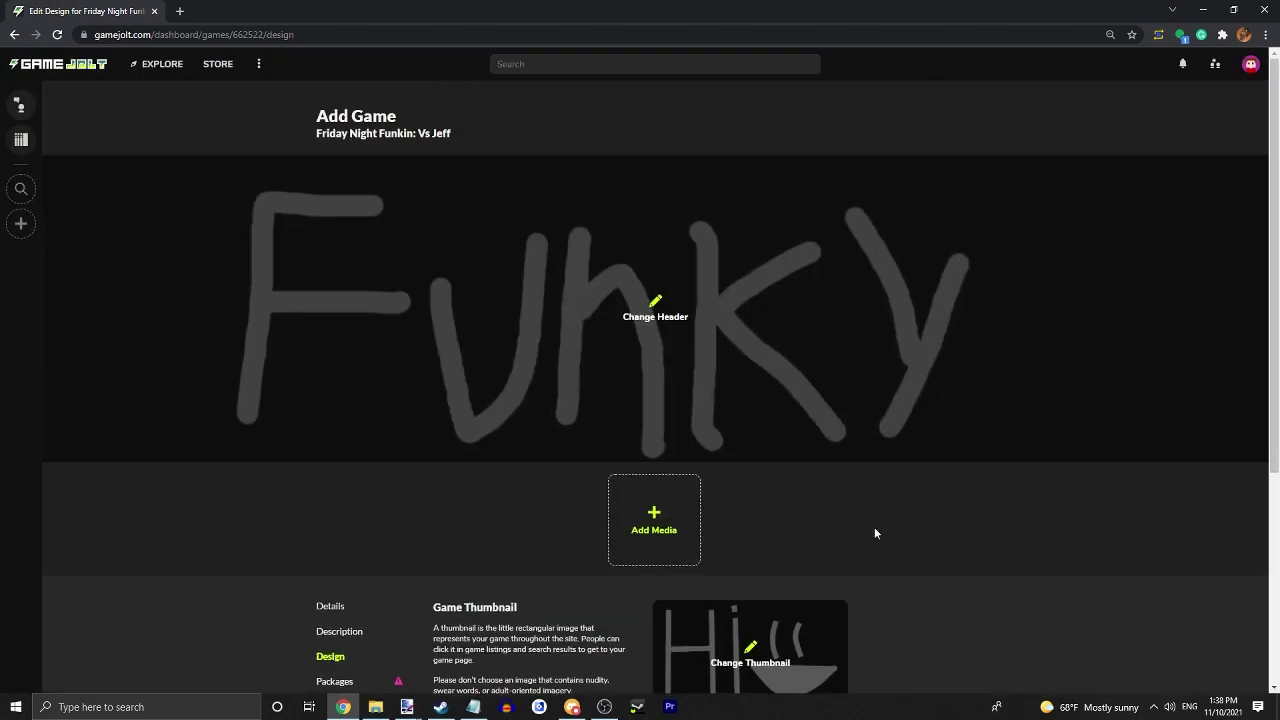
{"action": "scroll", "coordinate": [795, 506], "scroll_direction": "down", "scroll_amount": 1}
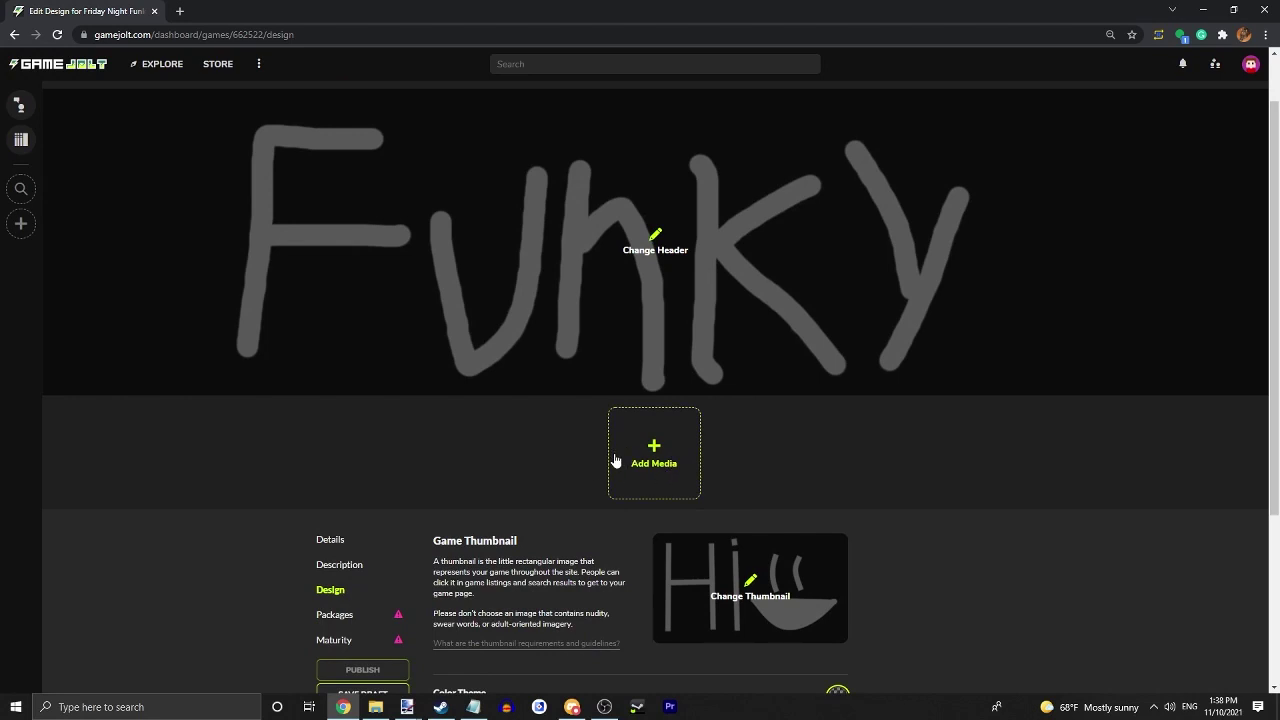
{"action": "scroll", "coordinate": [650, 455], "scroll_direction": "down", "scroll_amount": 4}
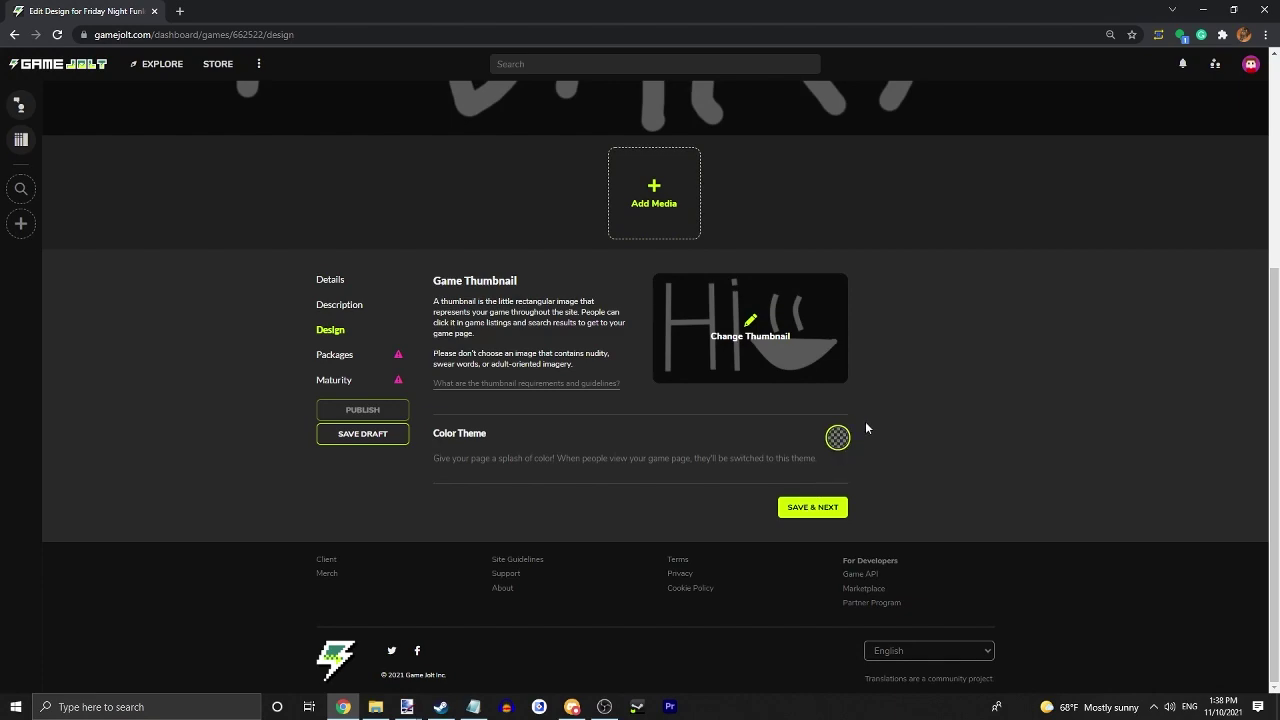
{"action": "scroll", "coordinate": [833, 254], "scroll_direction": "up", "scroll_amount": 3}
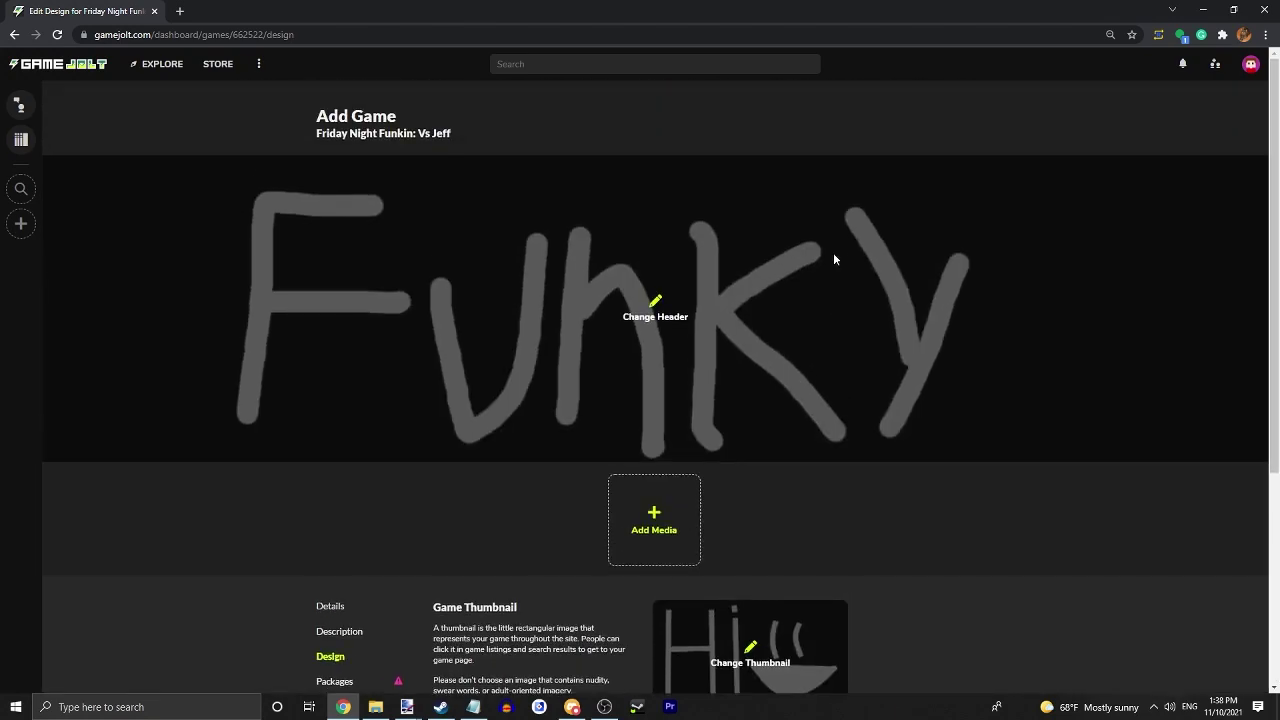
{"action": "scroll", "coordinate": [786, 211], "scroll_direction": "down", "scroll_amount": 3}
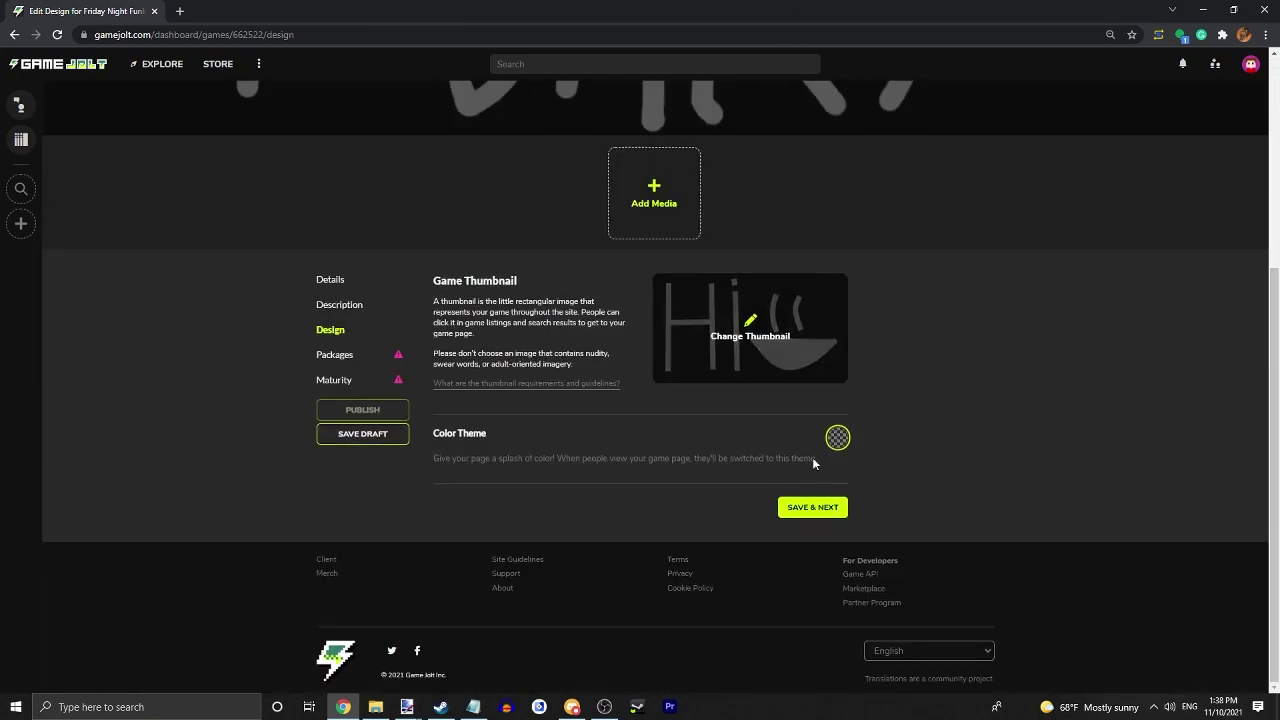
{"action": "left_click", "coordinate": [839, 518]}
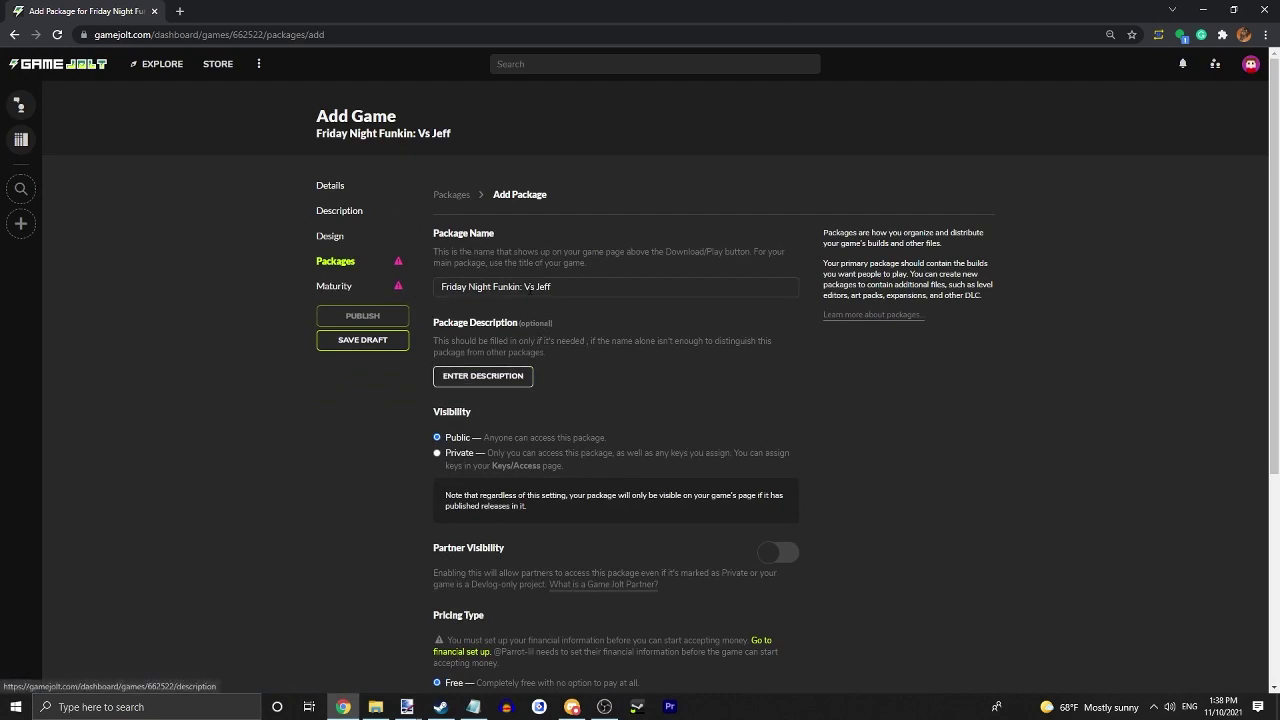
Create the game's first package and start a release, changing version 0.1.0 to 1.0.0
{"action": "scroll", "coordinate": [549, 300], "scroll_direction": "down", "scroll_amount": 1}
{"action": "scroll", "coordinate": [549, 305], "scroll_direction": "down", "scroll_amount": 1}
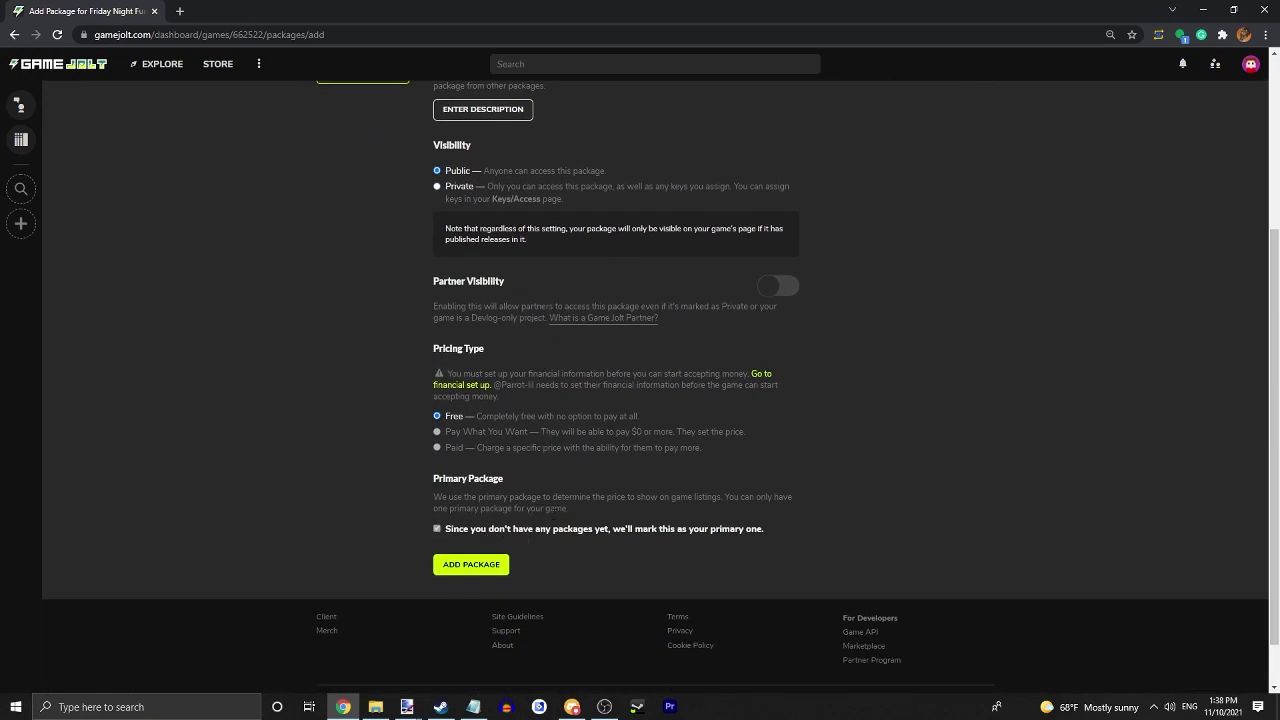
{"action": "scroll", "coordinate": [578, 498], "scroll_direction": "up", "scroll_amount": 1}
{"action": "scroll", "coordinate": [571, 486], "scroll_direction": "down", "scroll_amount": 2}
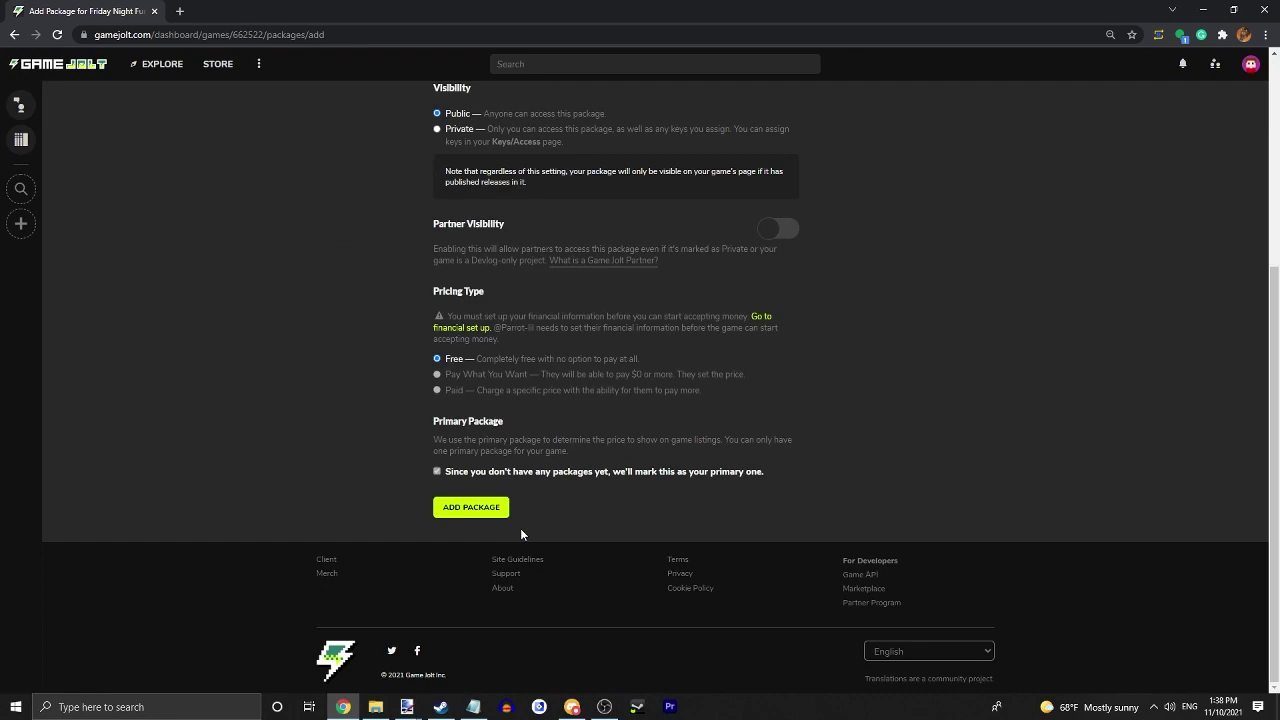
{"action": "left_click", "coordinate": [473, 511]}
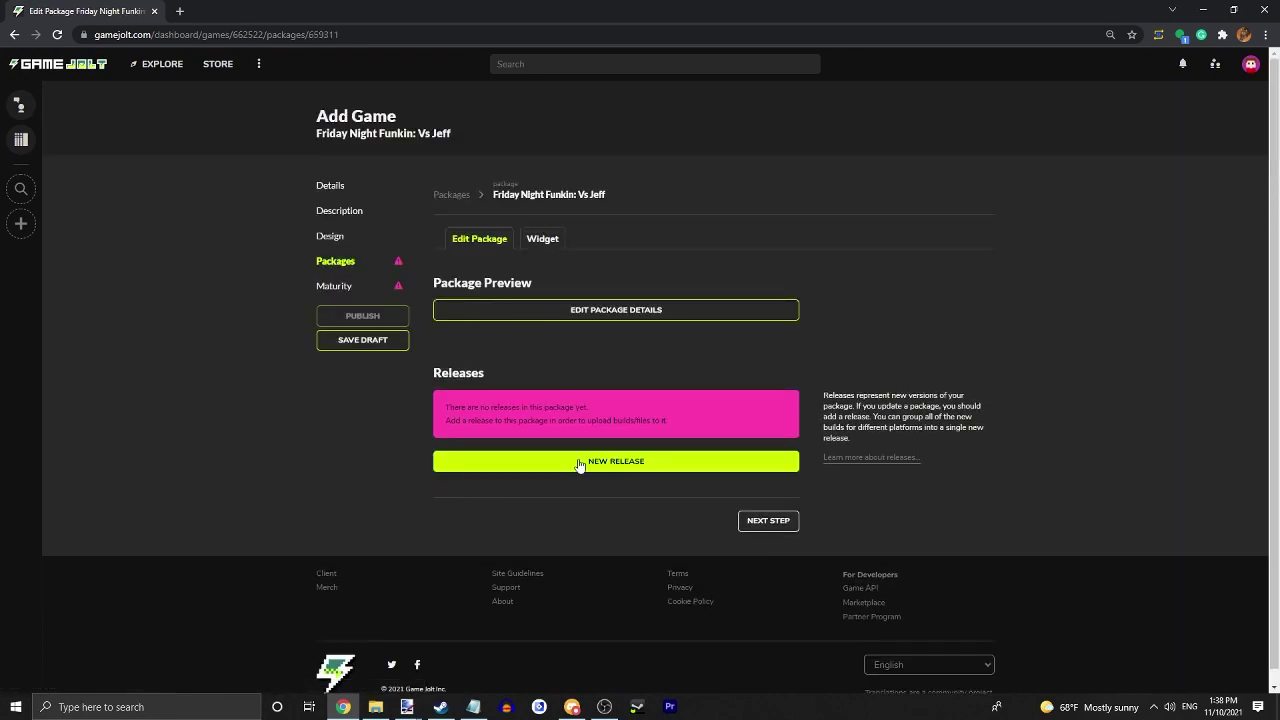
{"action": "left_click", "coordinate": [578, 462]}
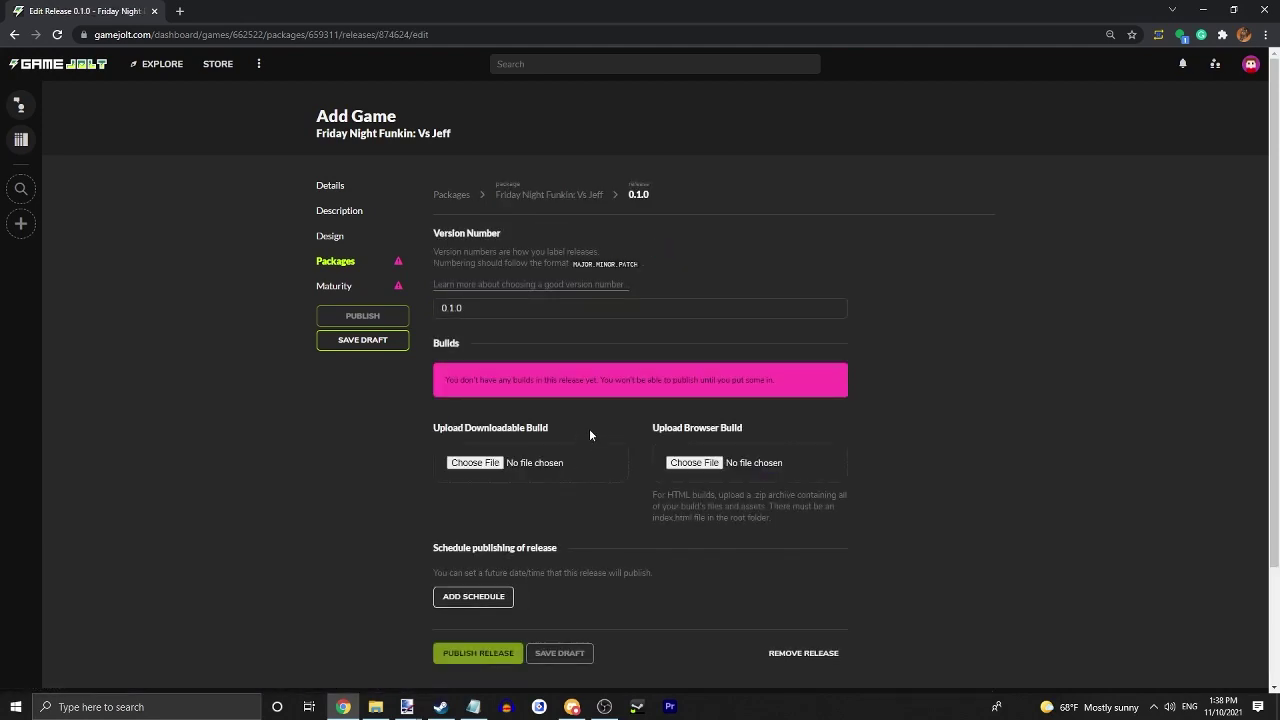
{"action": "double_click", "coordinate": [452, 308]}
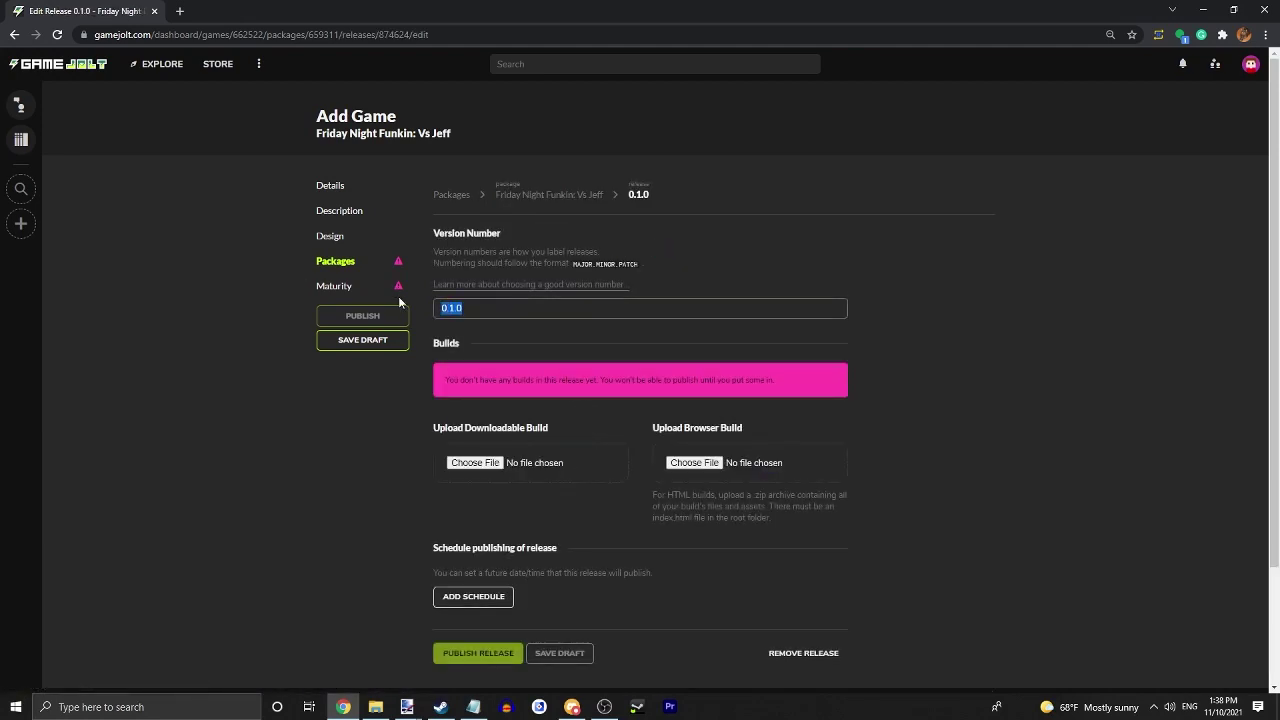
{"action": "type", "text": "1.0.0"}
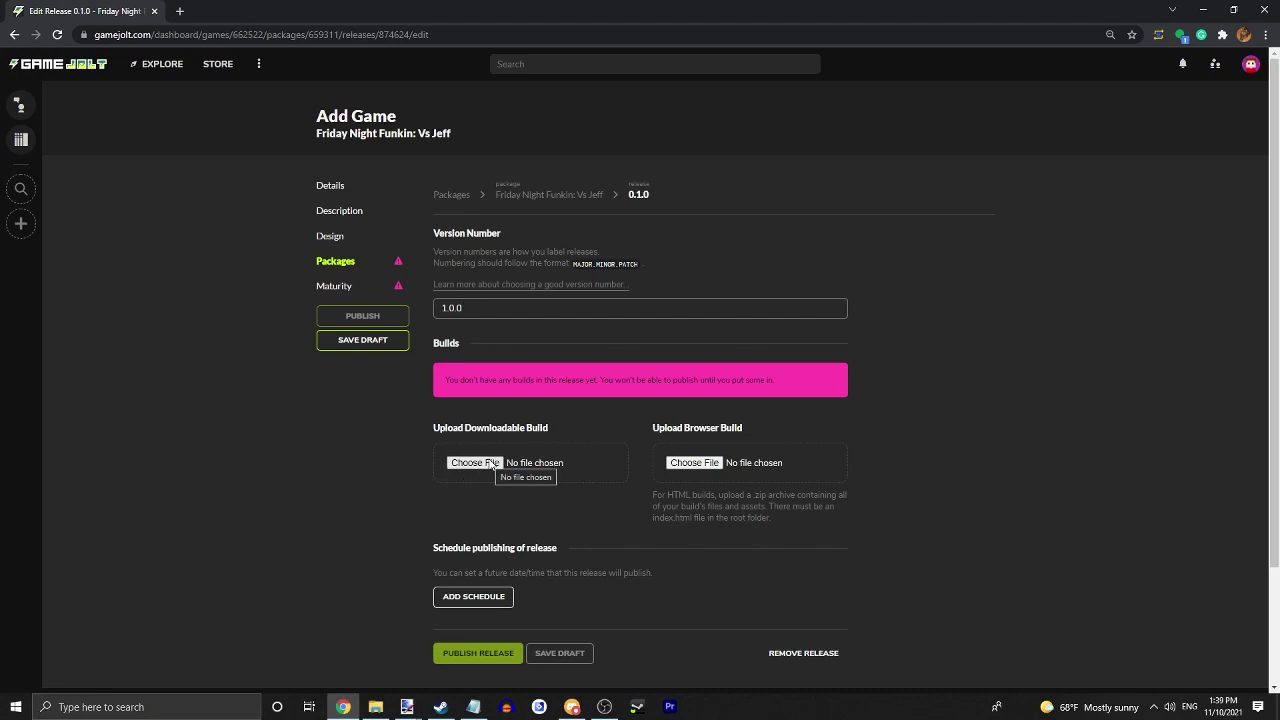
Remove the release, confirming the removal and discarding unsaved changes
{"action": "left_click", "coordinate": [840, 660]}
{"action": "left_click", "coordinate": [800, 653]}
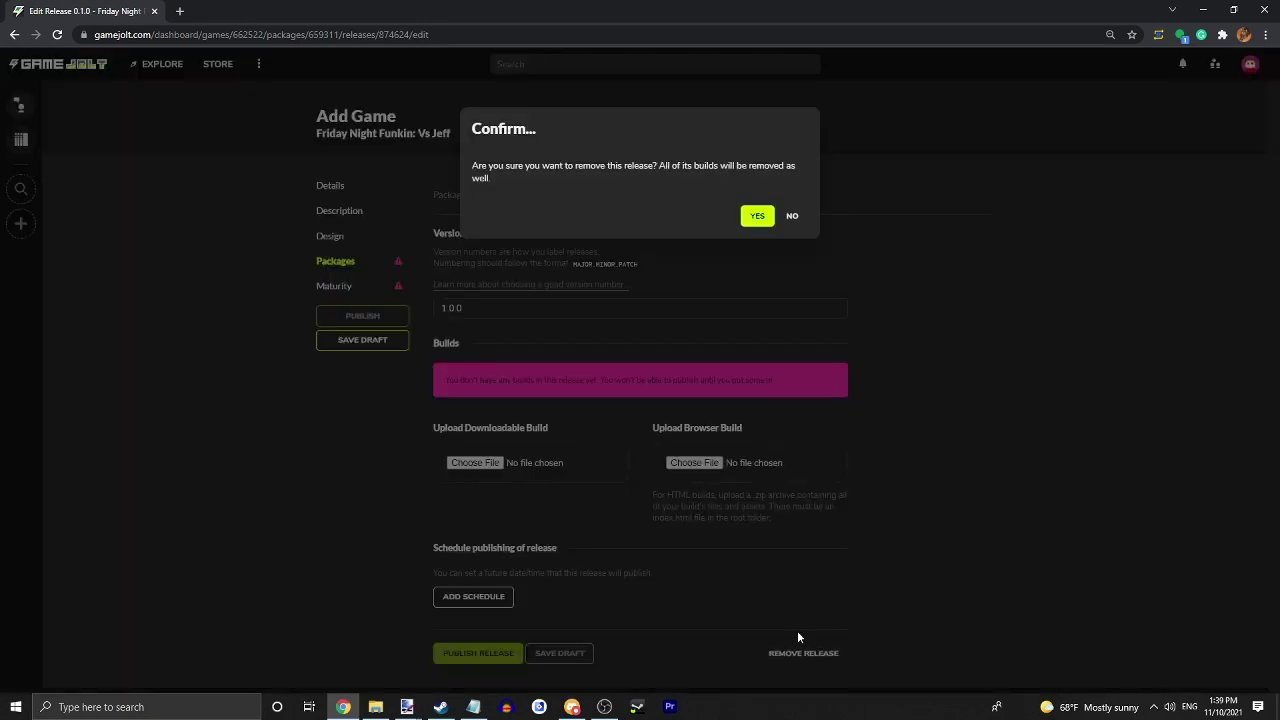
{"action": "left_click", "coordinate": [755, 216]}
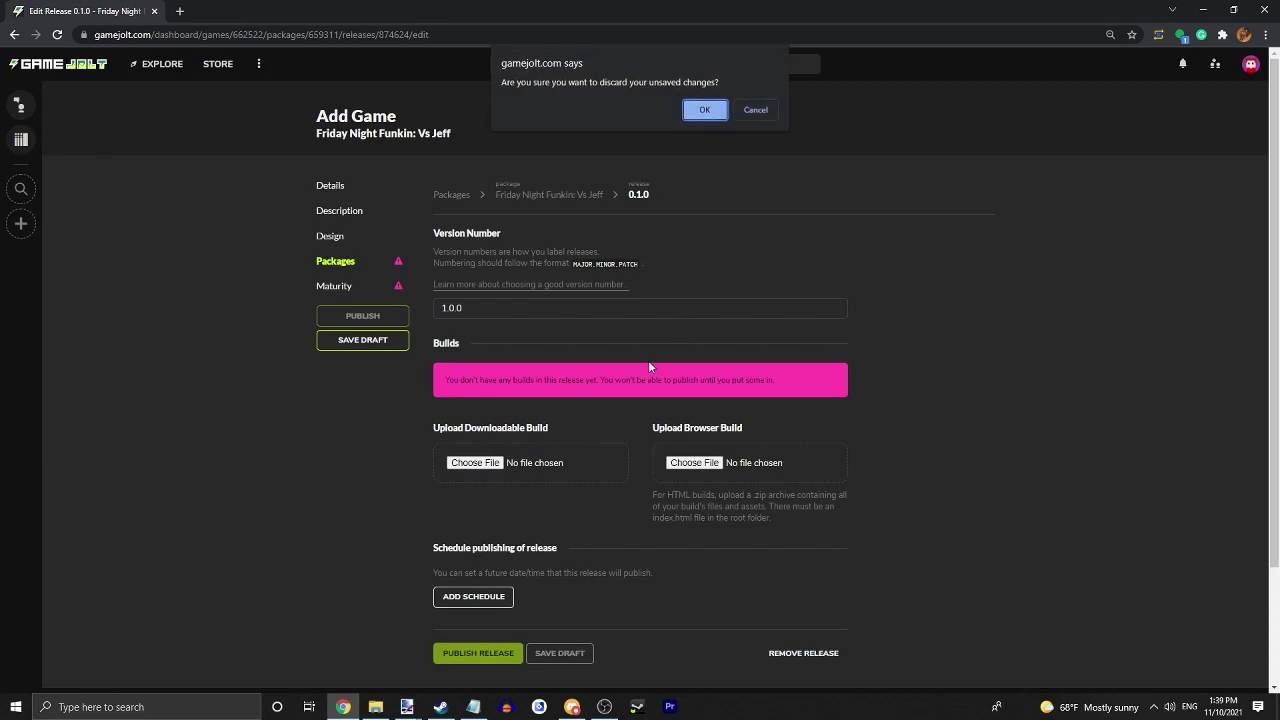
{"action": "left_click", "coordinate": [703, 110]}
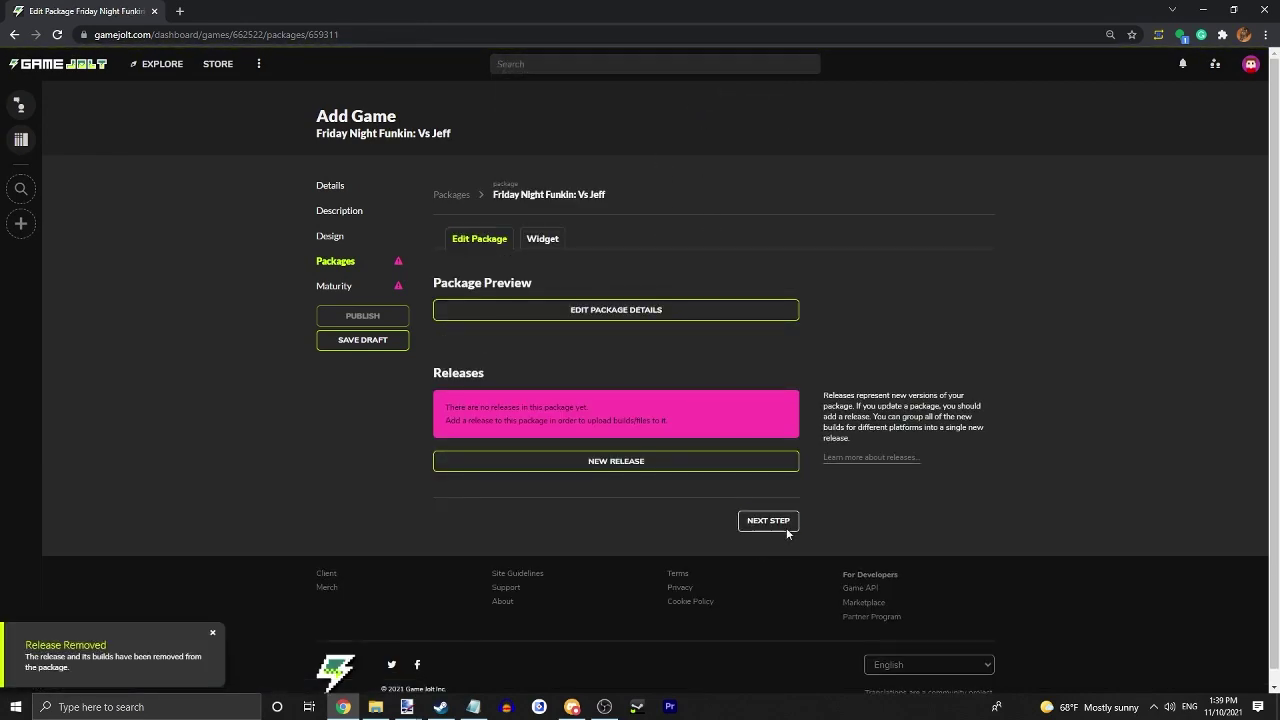
On the maturity step, rate the game All Ages and save it
{"action": "left_click", "coordinate": [768, 524]}
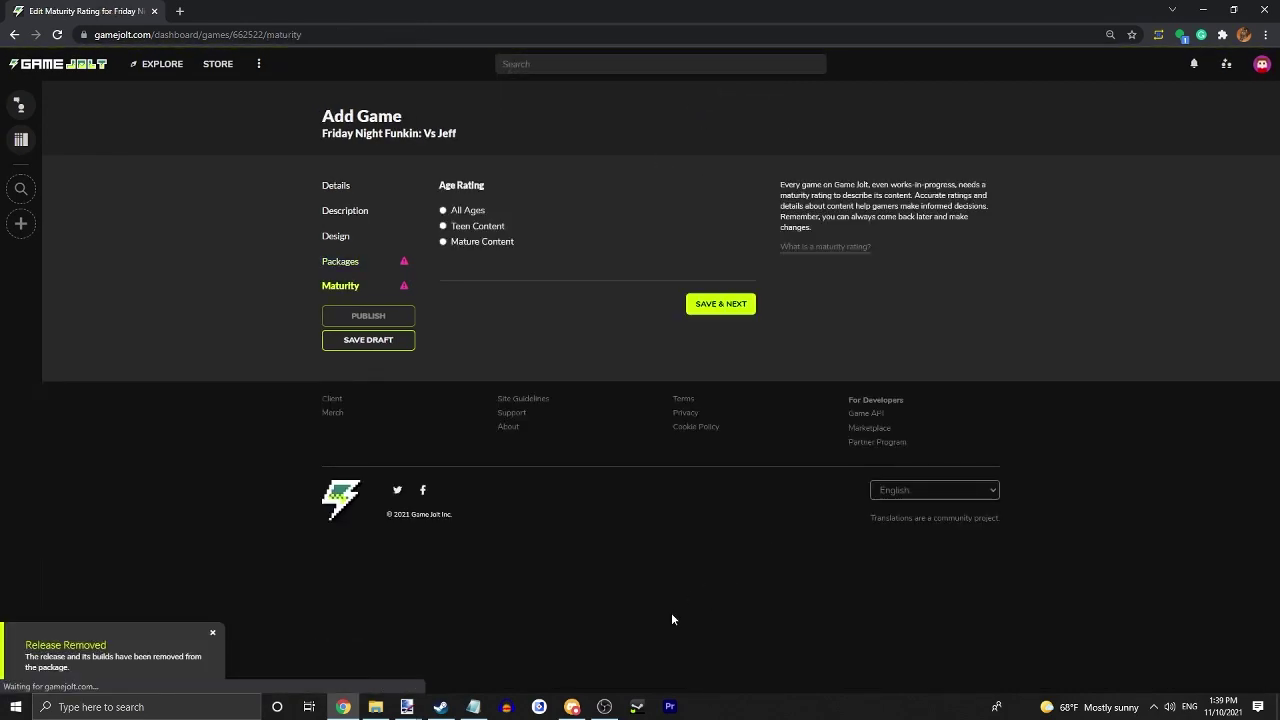
{"action": "left_click", "coordinate": [474, 211]}
{"action": "scroll", "coordinate": [589, 237], "scroll_direction": "down", "scroll_amount": 10}
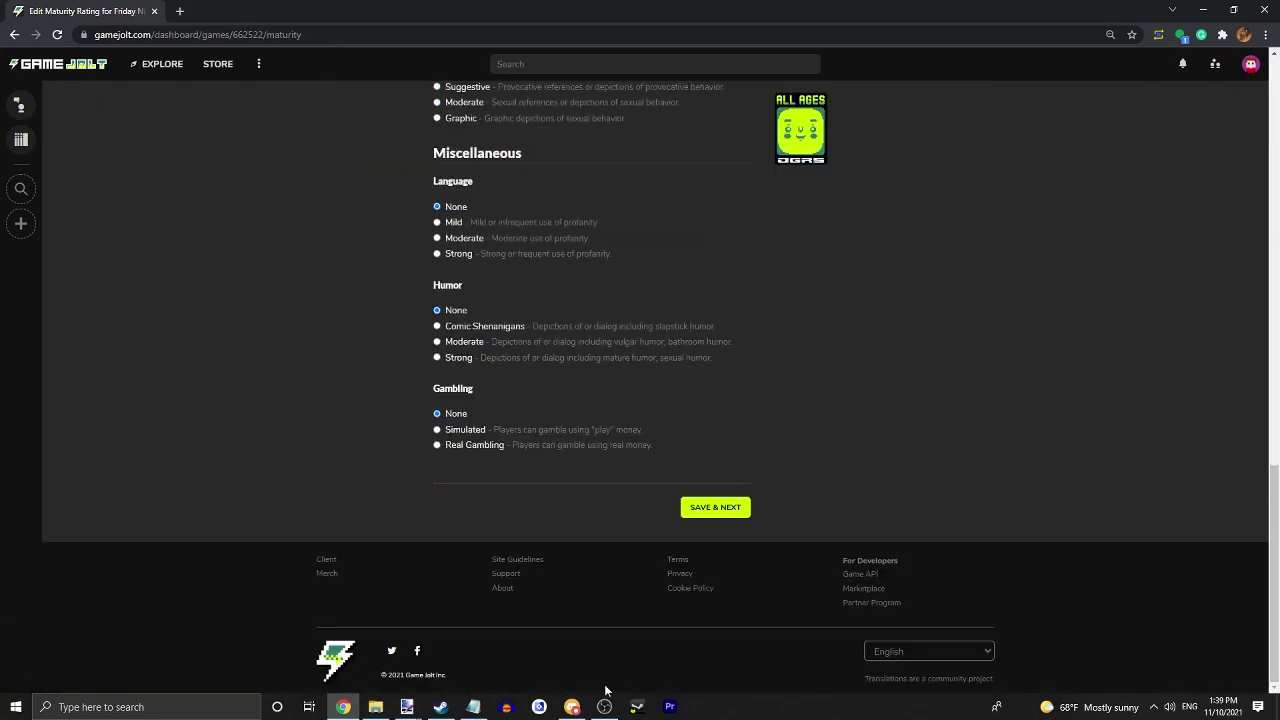
{"action": "left_click", "coordinate": [707, 514]}
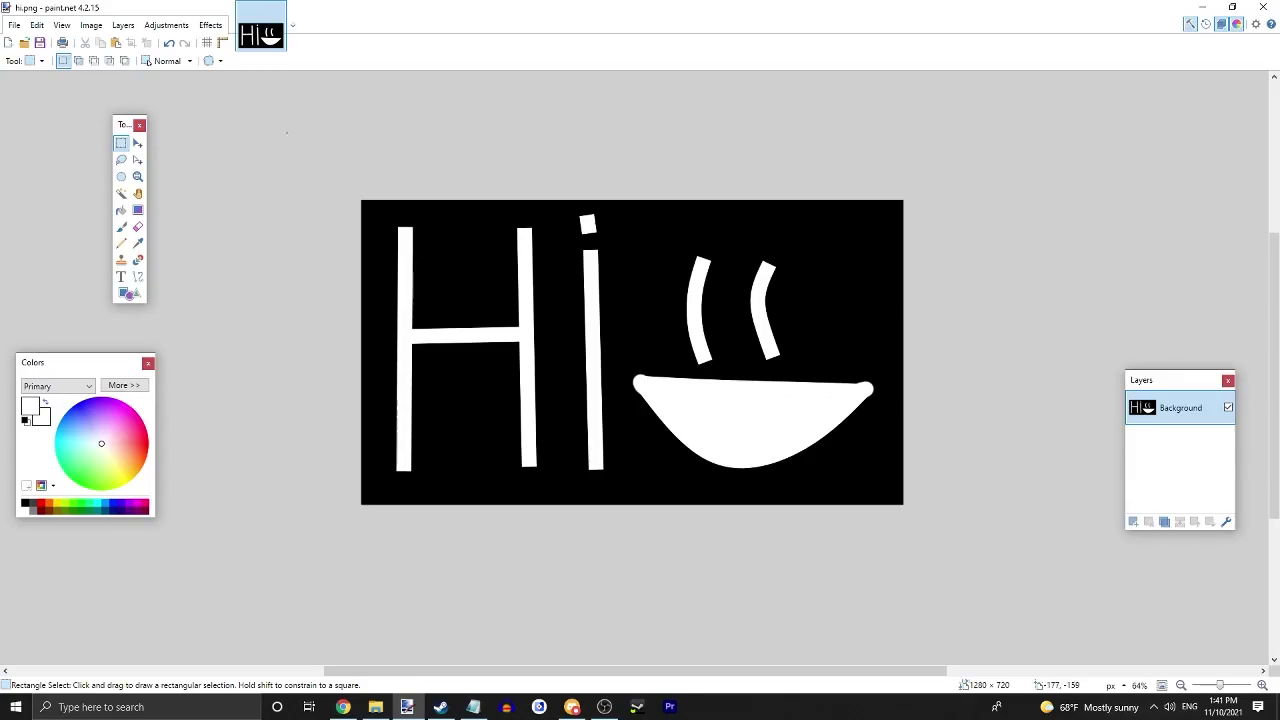
Make and clear rectangle and select-all selections on the Hi image, then return to GameBanana in Chrome
{"action": "mouse_move", "coordinate": [281, 151]}
{"action": "left_mouse_down"}
{"action": "mouse_move", "coordinate": [663, 337]}
{"action": "mouse_move", "coordinate": [935, 534]}
{"action": "left_mouse_up"}
{"action": "left_click", "coordinate": [857, 306]}
{"action": "left_click_drag", "start_coordinate": [343, 166], "coordinate": [628, 341]}
{"action": "key", "text": "ctrl+a"}
{"action": "left_click", "coordinate": [891, 260]}
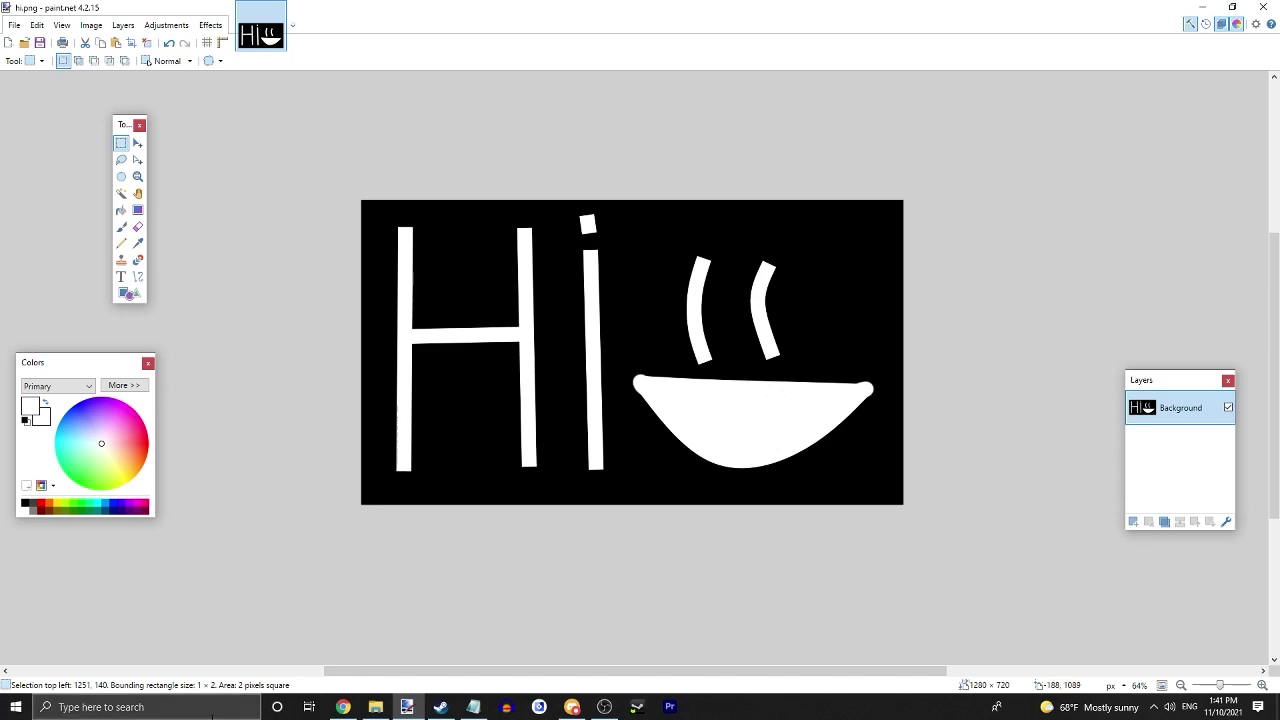
{"action": "left_click", "coordinate": [341, 708]}
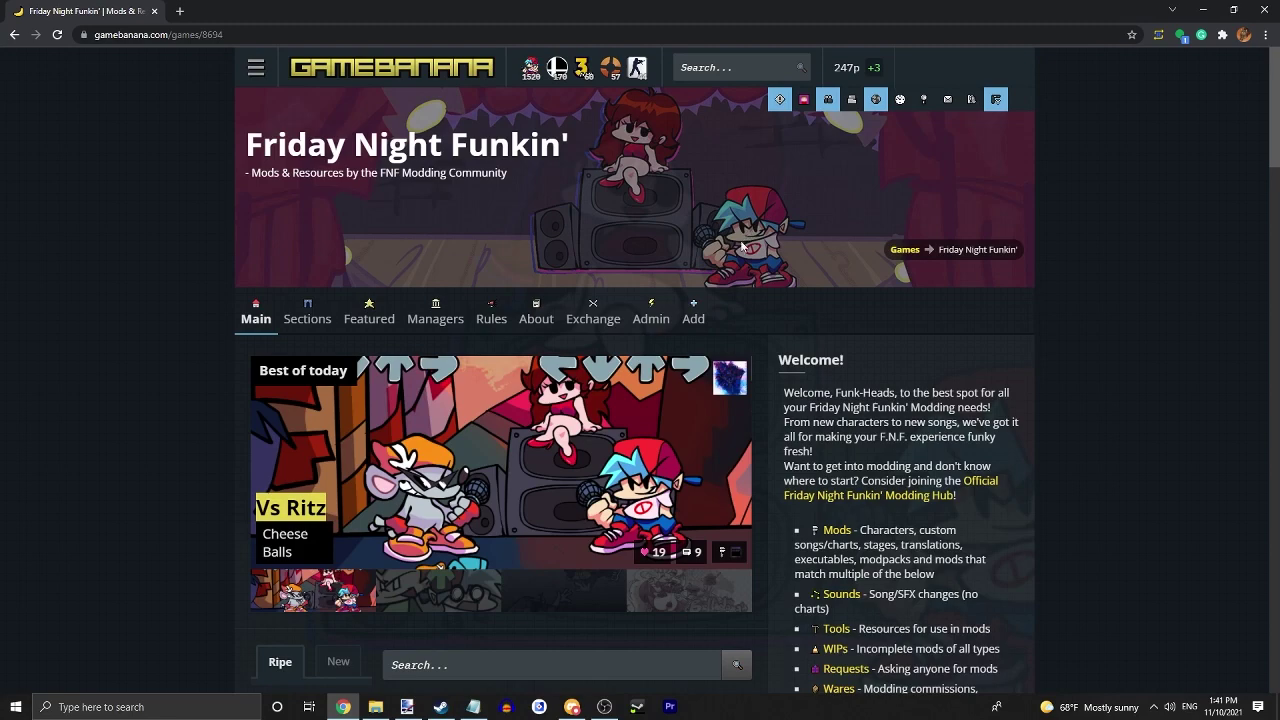
From the account panel, open GameBanana's Add page and choose Mod
{"action": "left_click", "coordinate": [797, 106]}
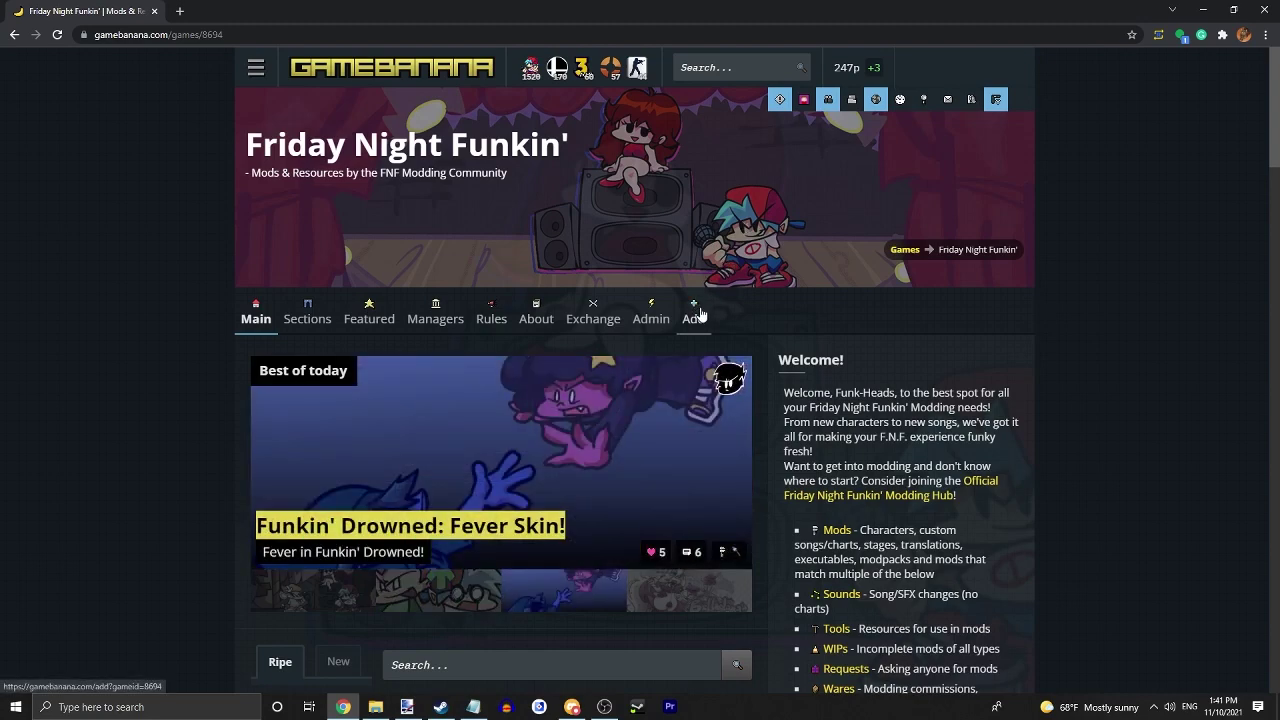
{"action": "left_click", "coordinate": [698, 316]}
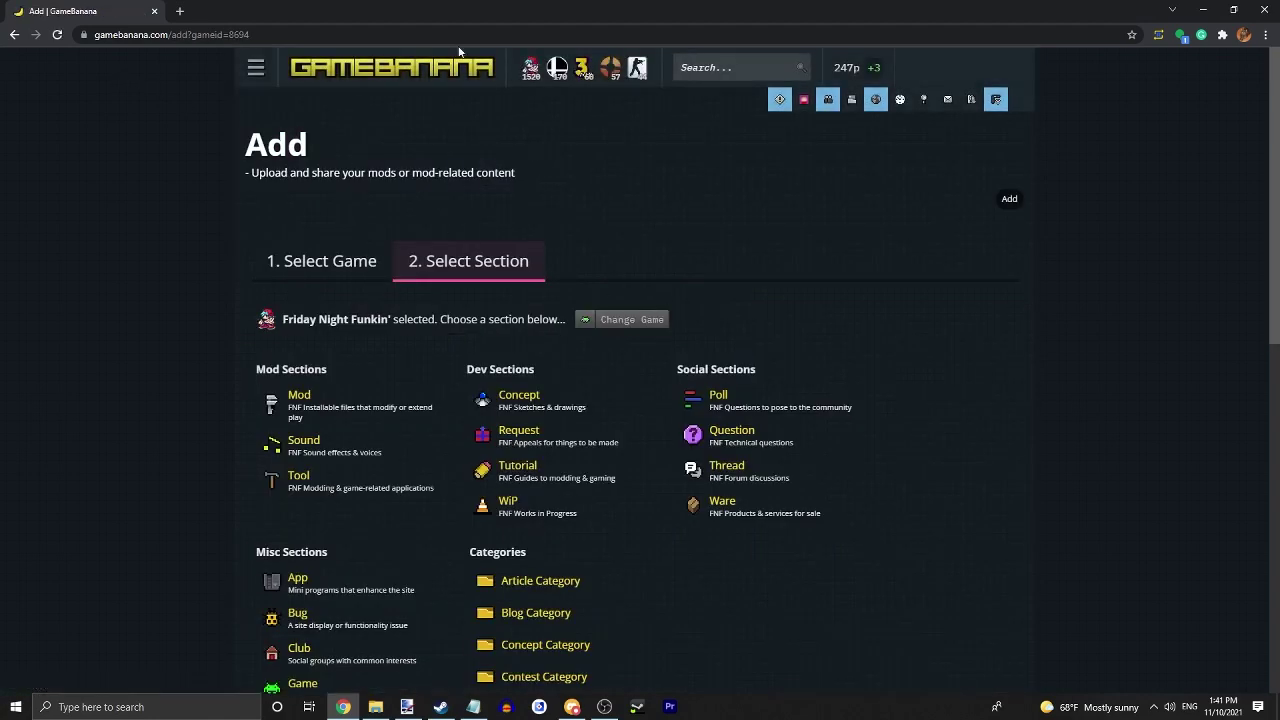
{"action": "mouse_move", "coordinate": [528, 85]}
{"action": "left_click", "coordinate": [298, 397]}
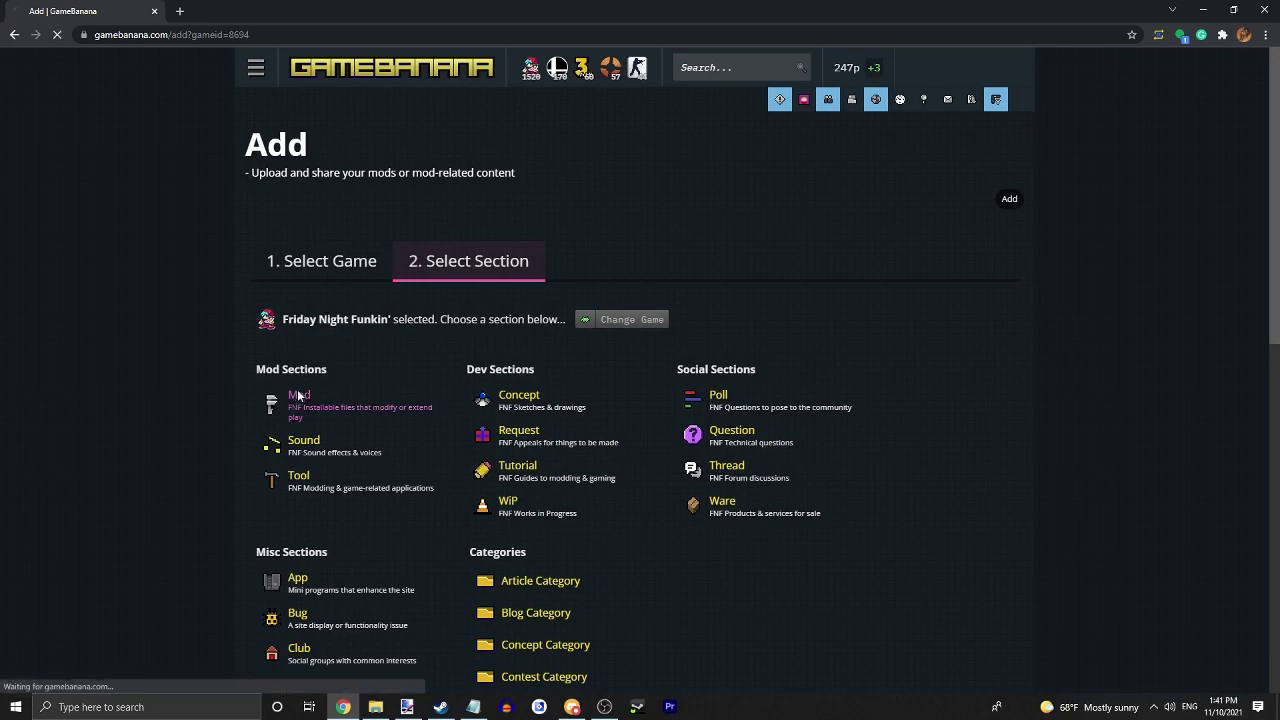
Title the mod 'Friday Night Funkin: Vs Jeff' and set its category to Executables
{"action": "scroll", "coordinate": [470, 371], "scroll_direction": "down", "scroll_amount": 2}
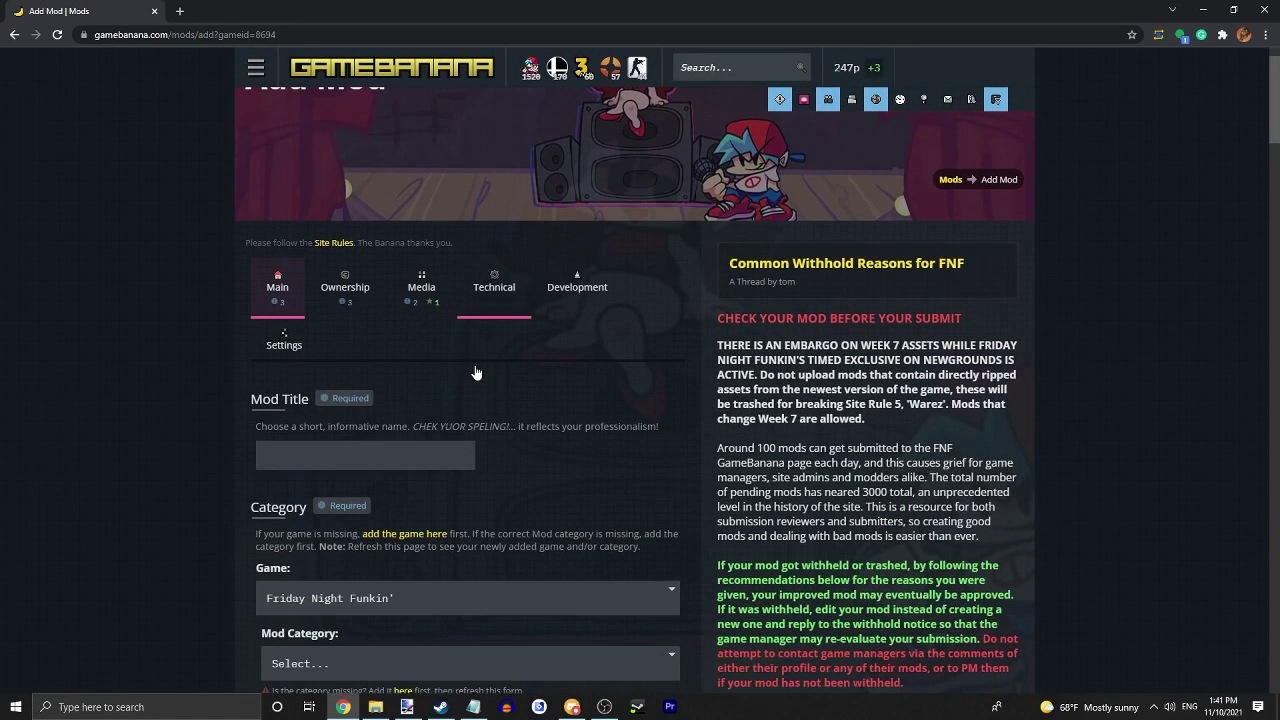
{"action": "left_click", "coordinate": [410, 319]}
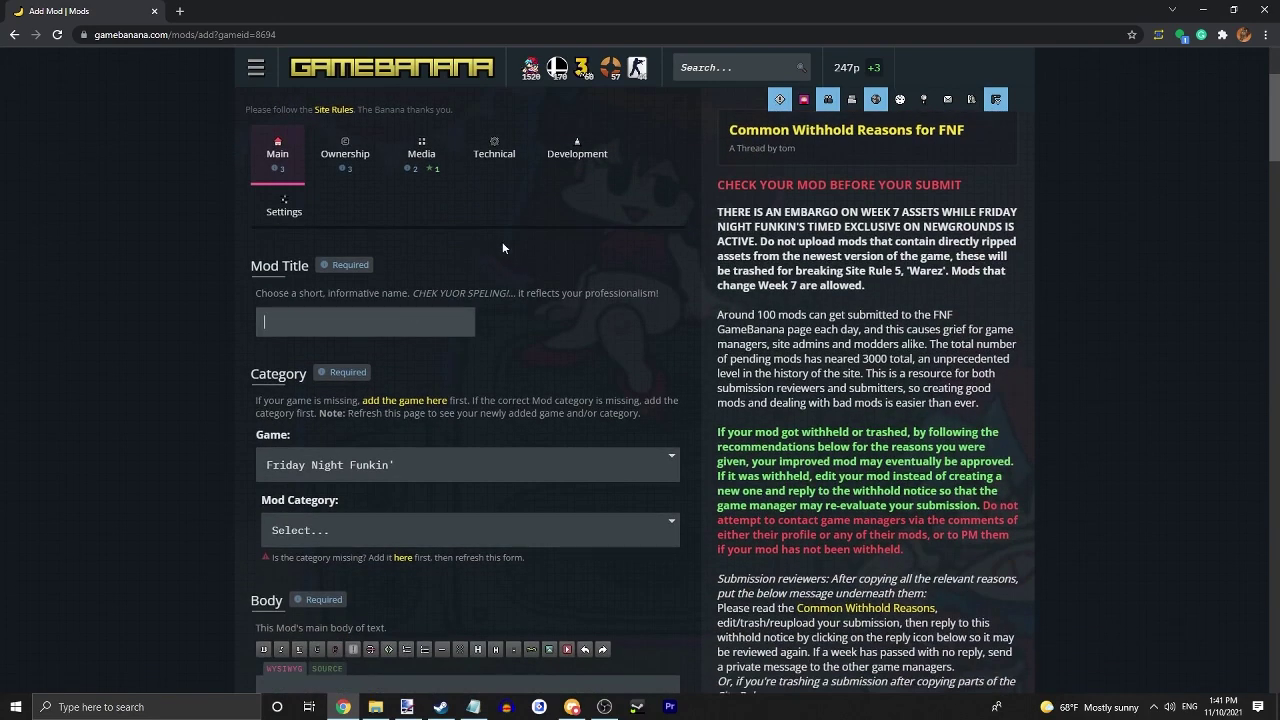
{"action": "type", "text": "Friday Night Funkin: Vs Jeff"}
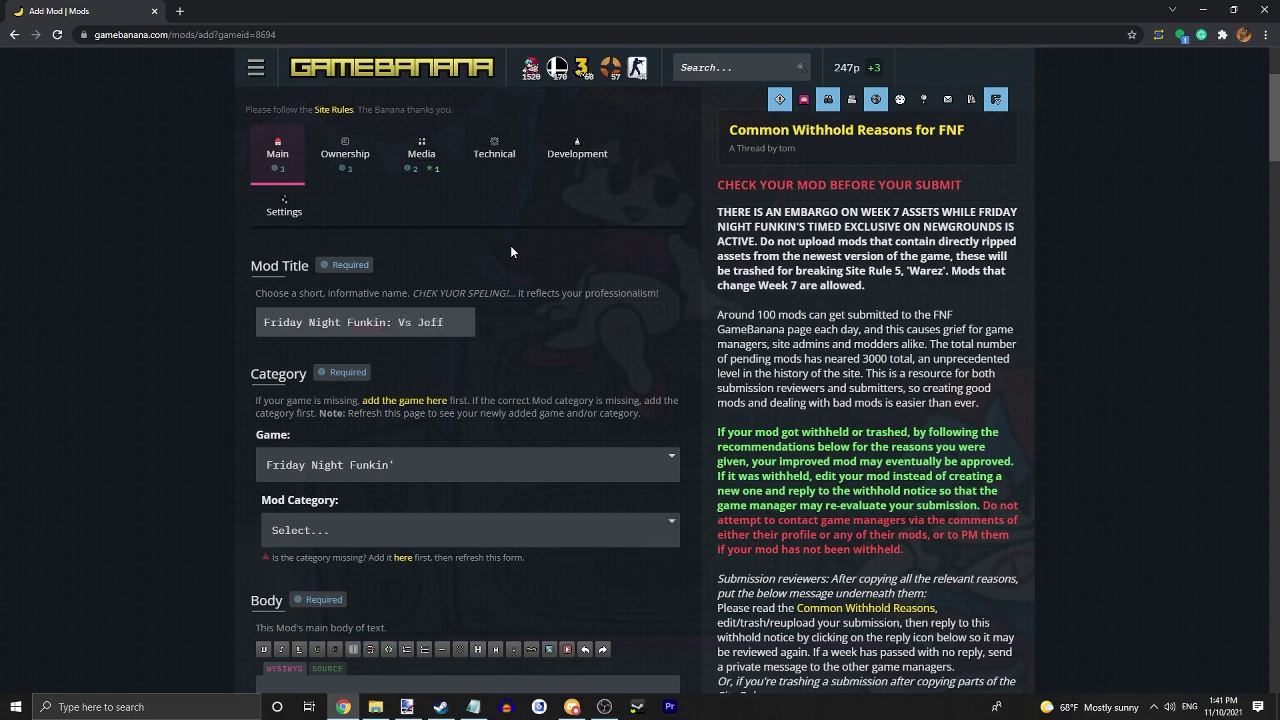
{"action": "scroll", "coordinate": [420, 350], "scroll_direction": "down", "scroll_amount": 1}
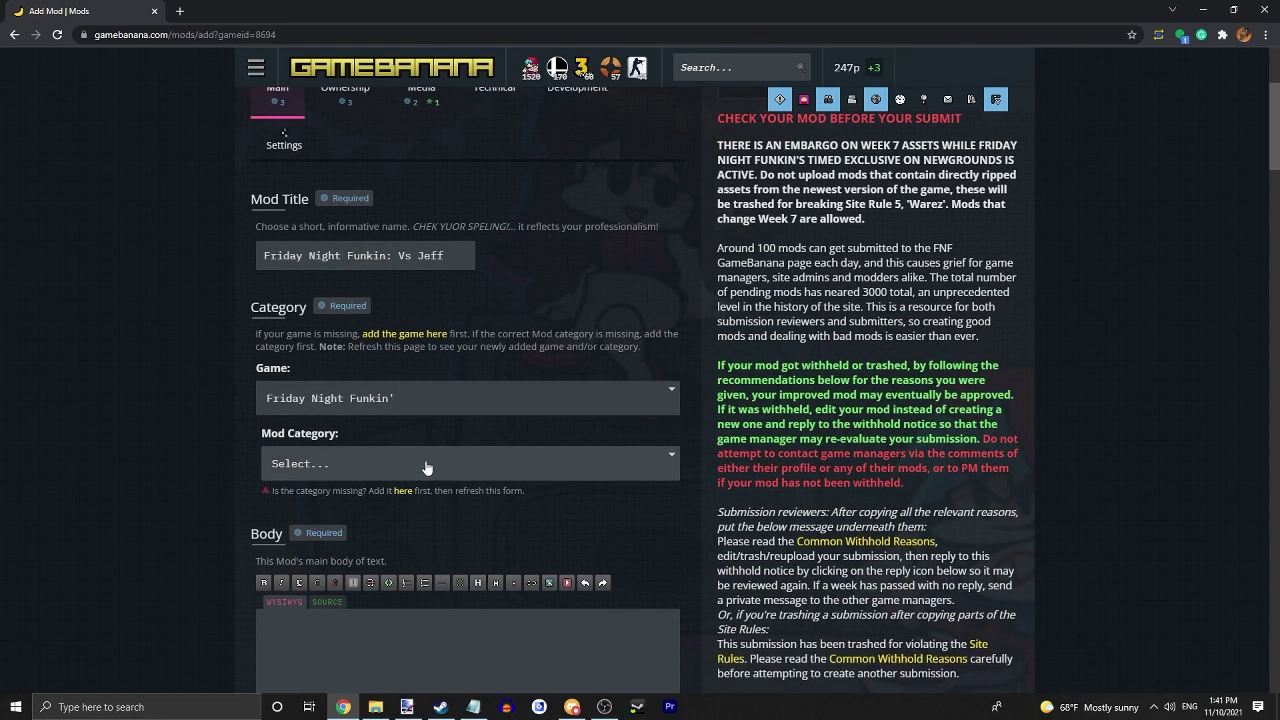
{"action": "left_click", "coordinate": [408, 463]}
{"action": "left_click", "coordinate": [367, 502]}
{"action": "left_click", "coordinate": [372, 470]}
{"action": "left_click", "coordinate": [370, 497]}
{"action": "scroll", "coordinate": [402, 444], "scroll_direction": "down", "scroll_amount": 3}
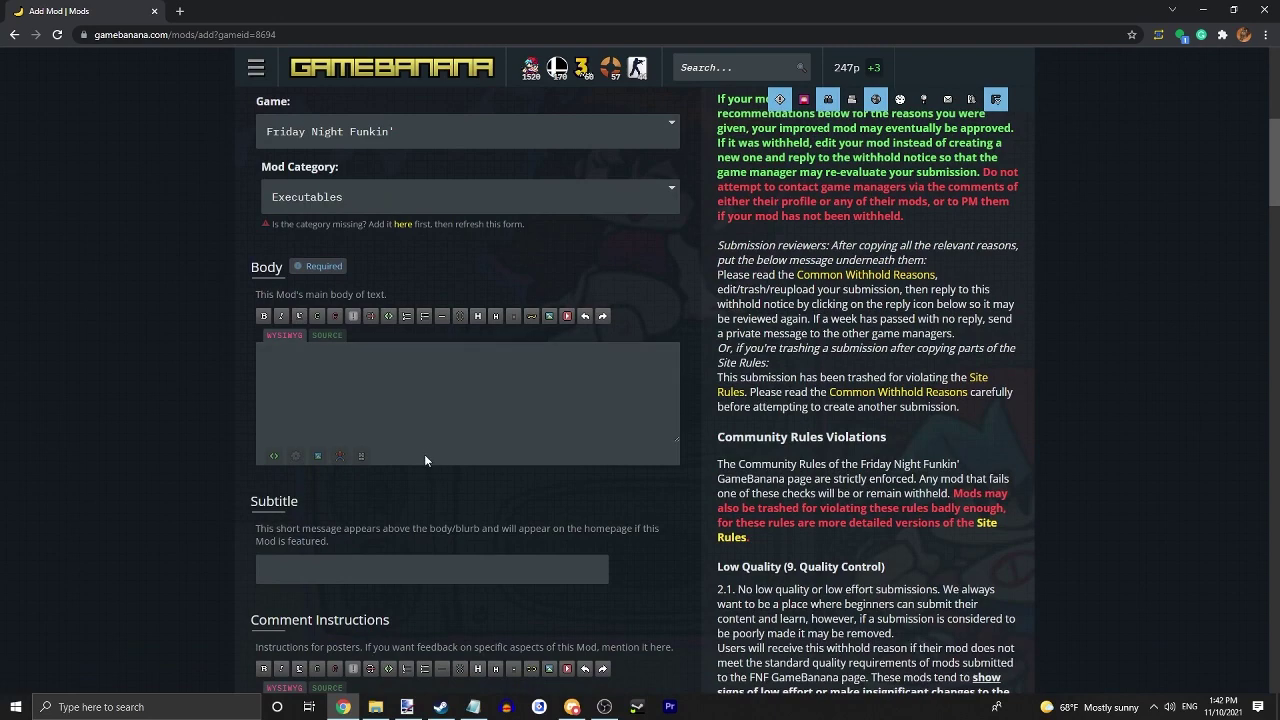
{"action": "left_click", "coordinate": [443, 417]}
Write the Body: a Vs Jeff page welcome, then 'Vs Jeff is a mod with 5 songs and many mechanics...'
{"action": "left_click", "coordinate": [342, 373]}
{"action": "type", "text": "Welcome to "}
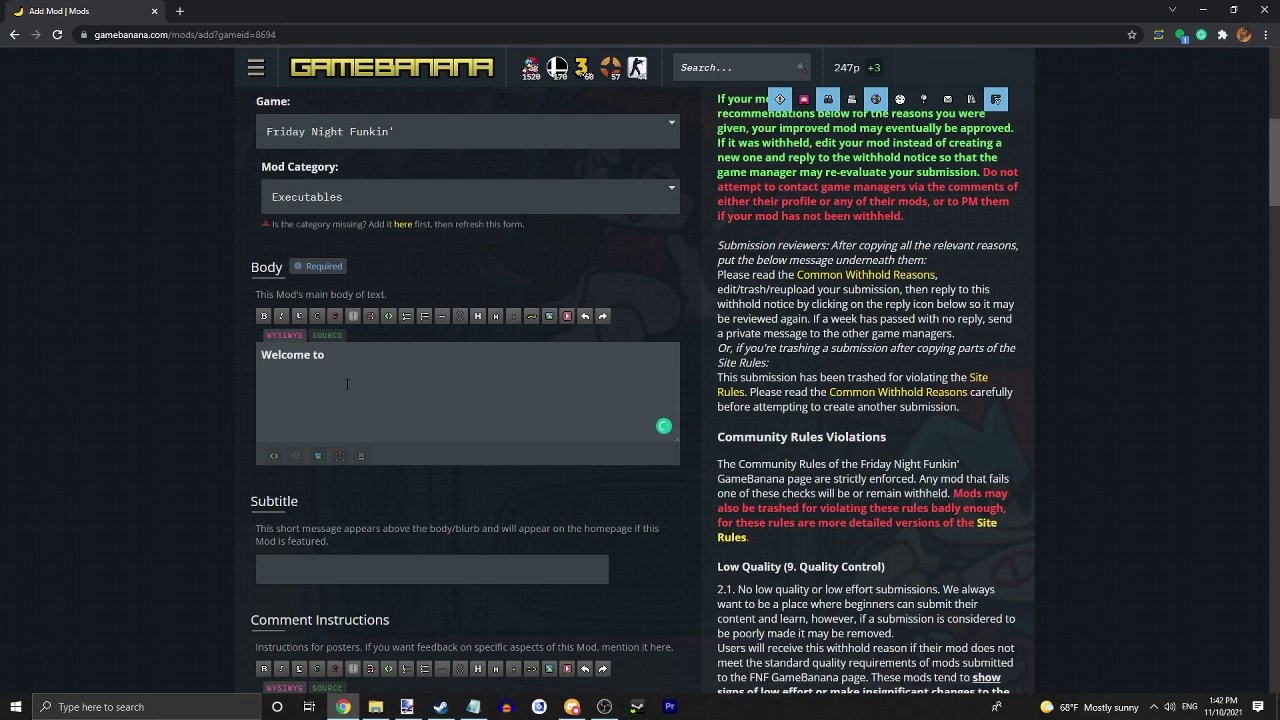
{"action": "type", "text": "the"}
{"action": "type", "text": " Vs Jeff pag"}
{"action": "type", "text": "e! "}
{"action": "type", "text": "What"}
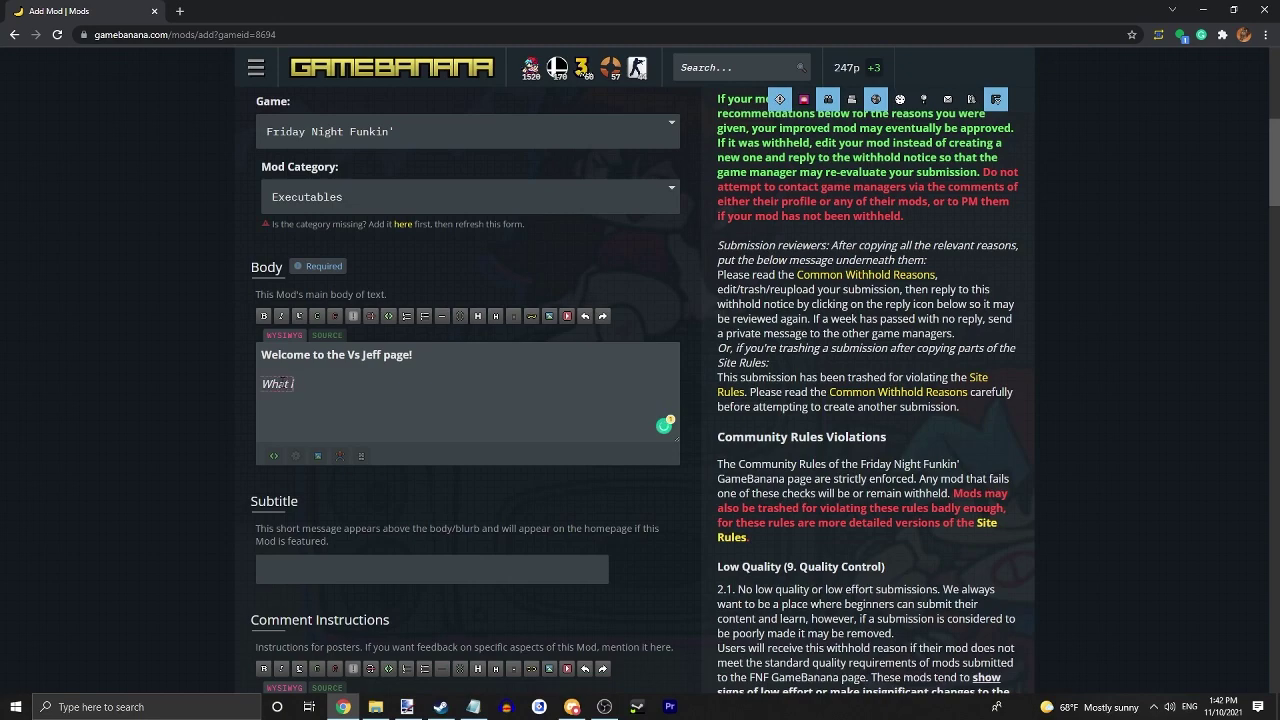
{"action": "type", "text": "is vs jeff?"}
{"action": "key", "text": "Return"}
{"action": "type", "text": "Vs Jeff is a mod wi"}
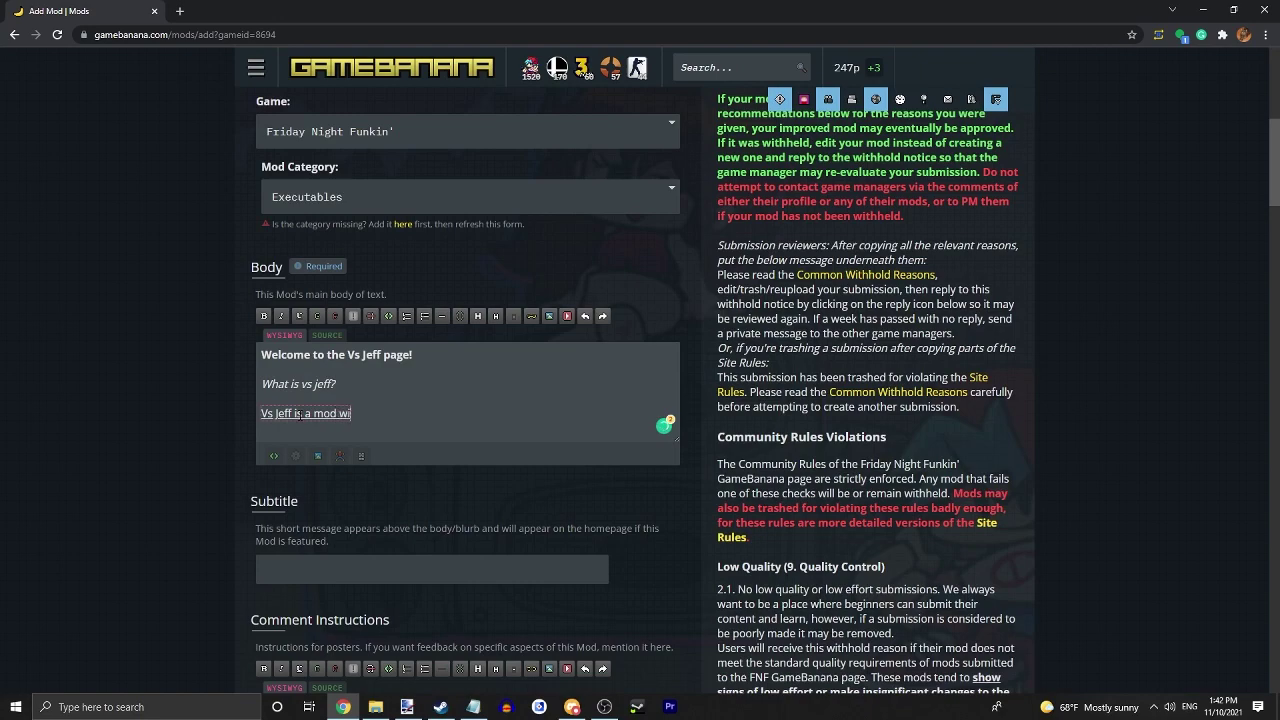
{"action": "type", "text": "th 5 songs and many mechanics."}
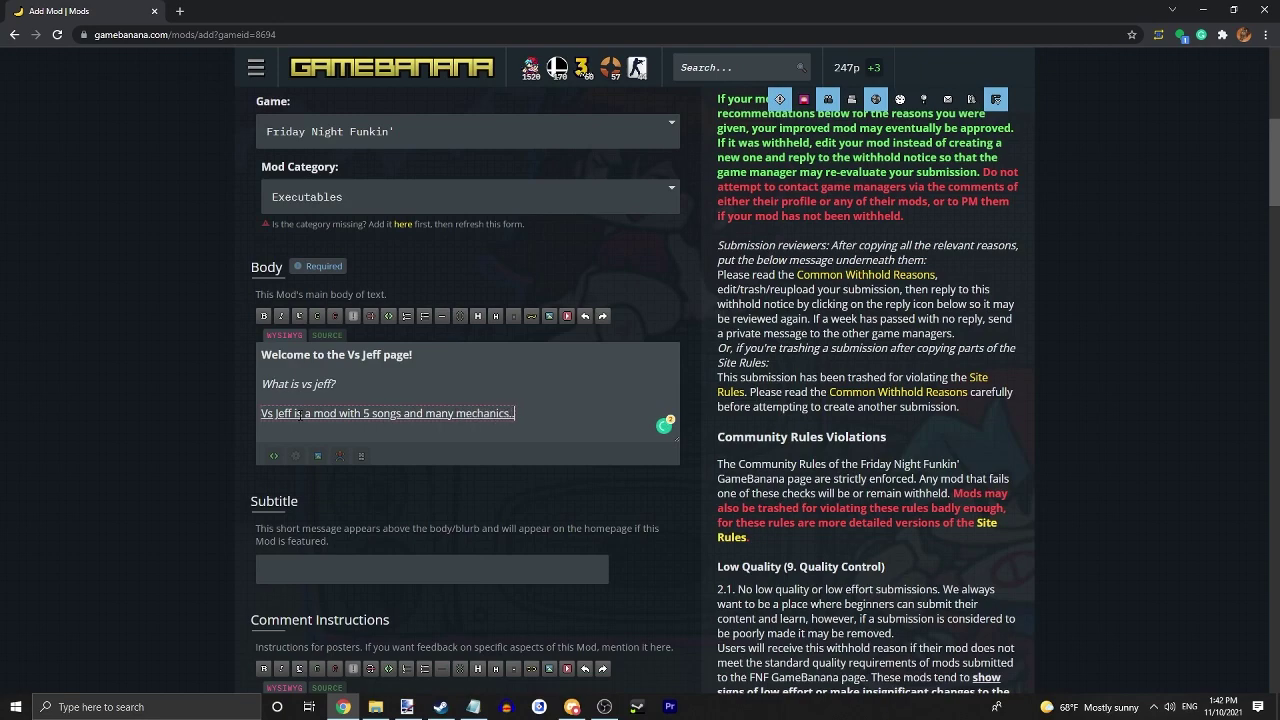
{"action": "type", "text": ".."}
{"action": "scroll", "coordinate": [706, 308], "scroll_direction": "down", "scroll_amount": 3}
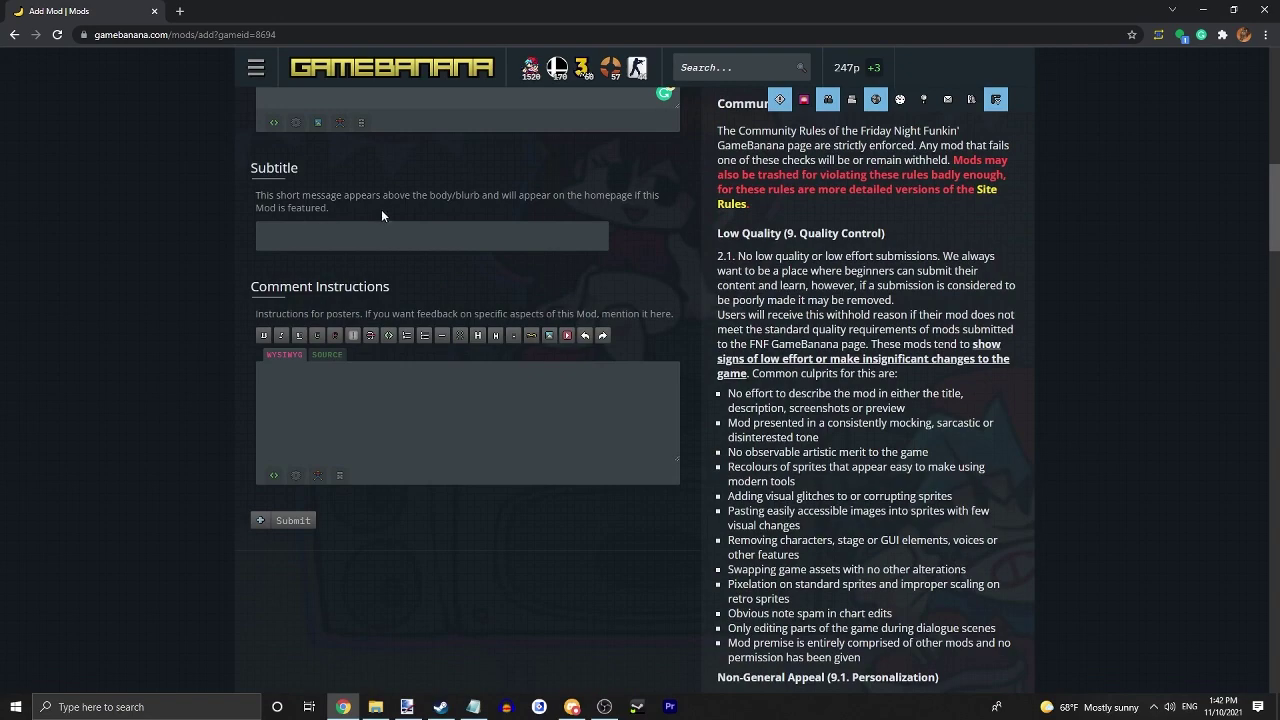
{"action": "scroll", "coordinate": [382, 212], "scroll_direction": "up", "scroll_amount": 1}
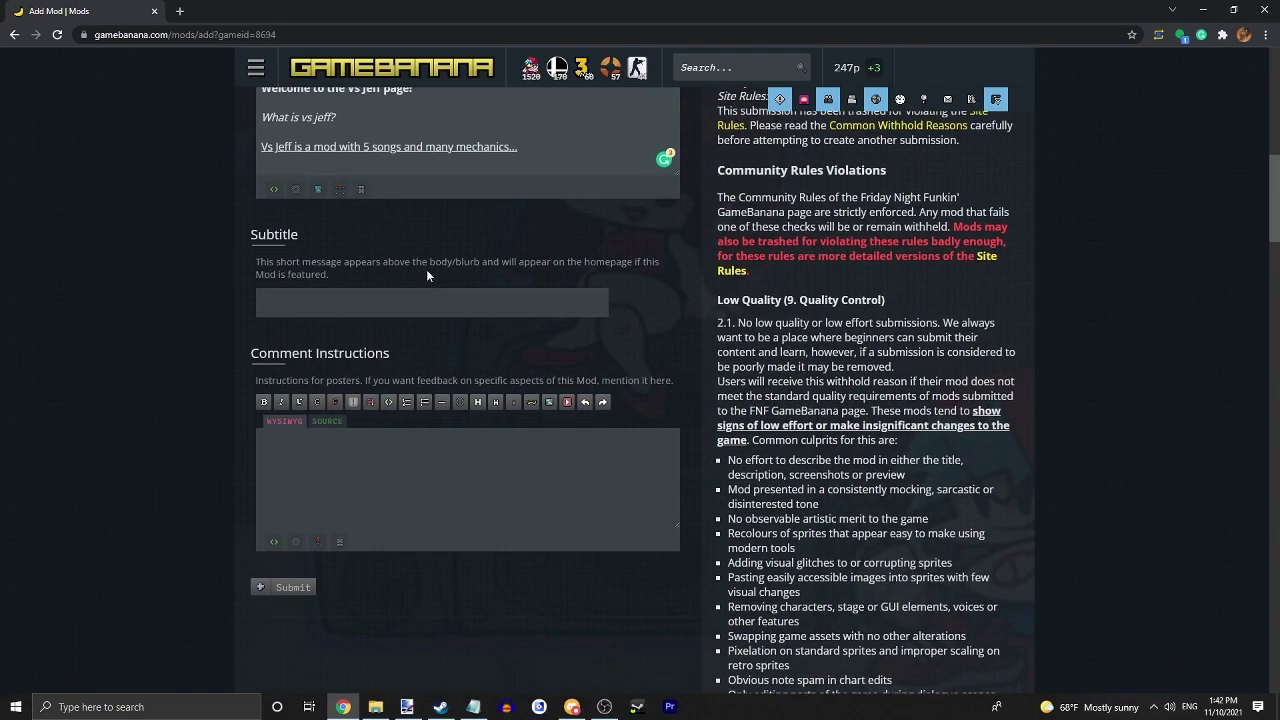
Set the mod's subtitle to 'Jeff is evil'
{"action": "left_click", "coordinate": [448, 307]}
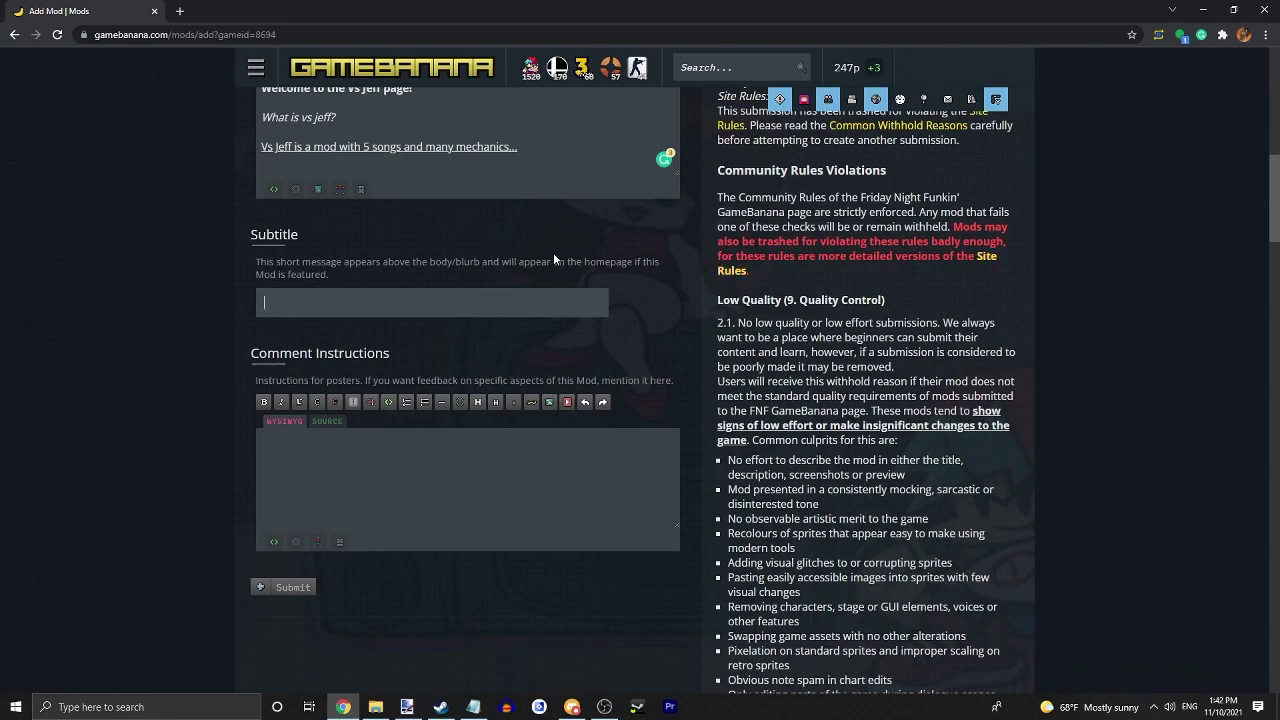
{"action": "type", "text": "Jeff is evil"}
{"action": "triple_click", "coordinate": [366, 280]}
{"action": "left_click", "coordinate": [376, 287]}
{"action": "scroll", "coordinate": [352, 487], "scroll_direction": "down", "scroll_amount": 1}
On the Ownership tab, mark the mod as original, not a port, and review the remaining questions
{"action": "scroll", "coordinate": [352, 487], "scroll_direction": "up", "scroll_amount": 10}
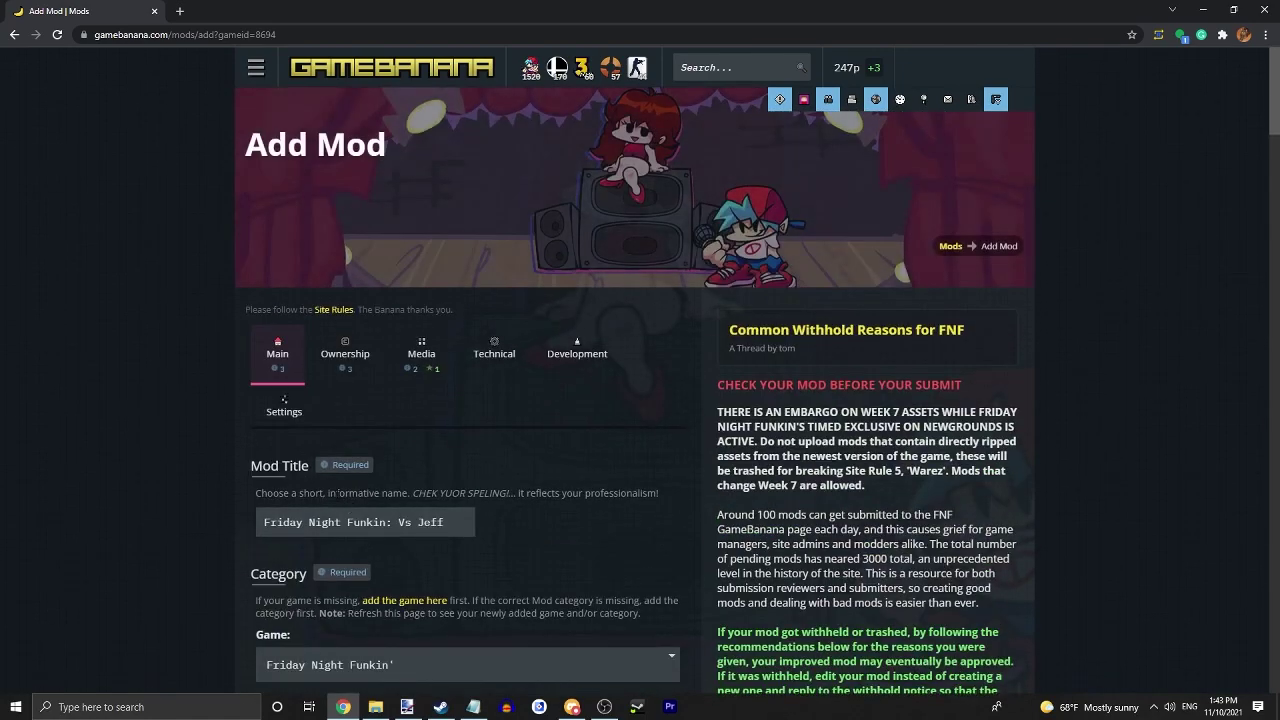
{"action": "left_click", "coordinate": [356, 364]}
{"action": "scroll", "coordinate": [356, 367], "scroll_direction": "down", "scroll_amount": 2}
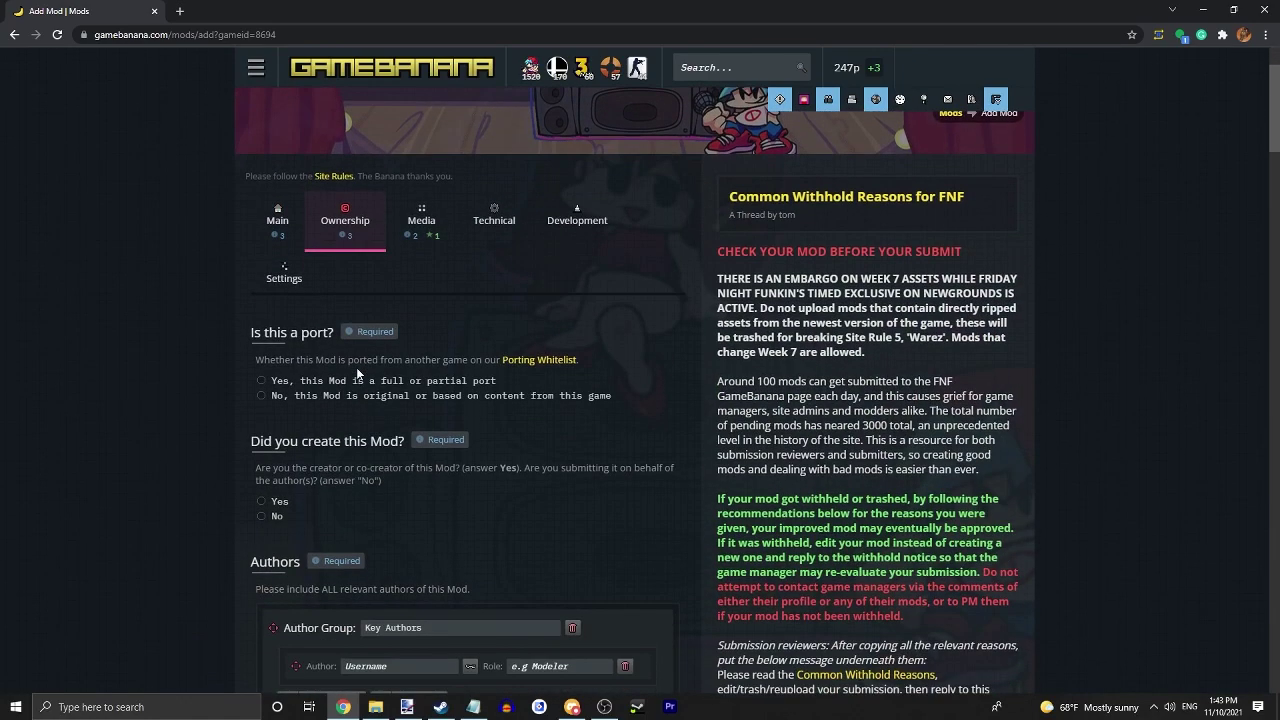
{"action": "left_click", "coordinate": [315, 329]}
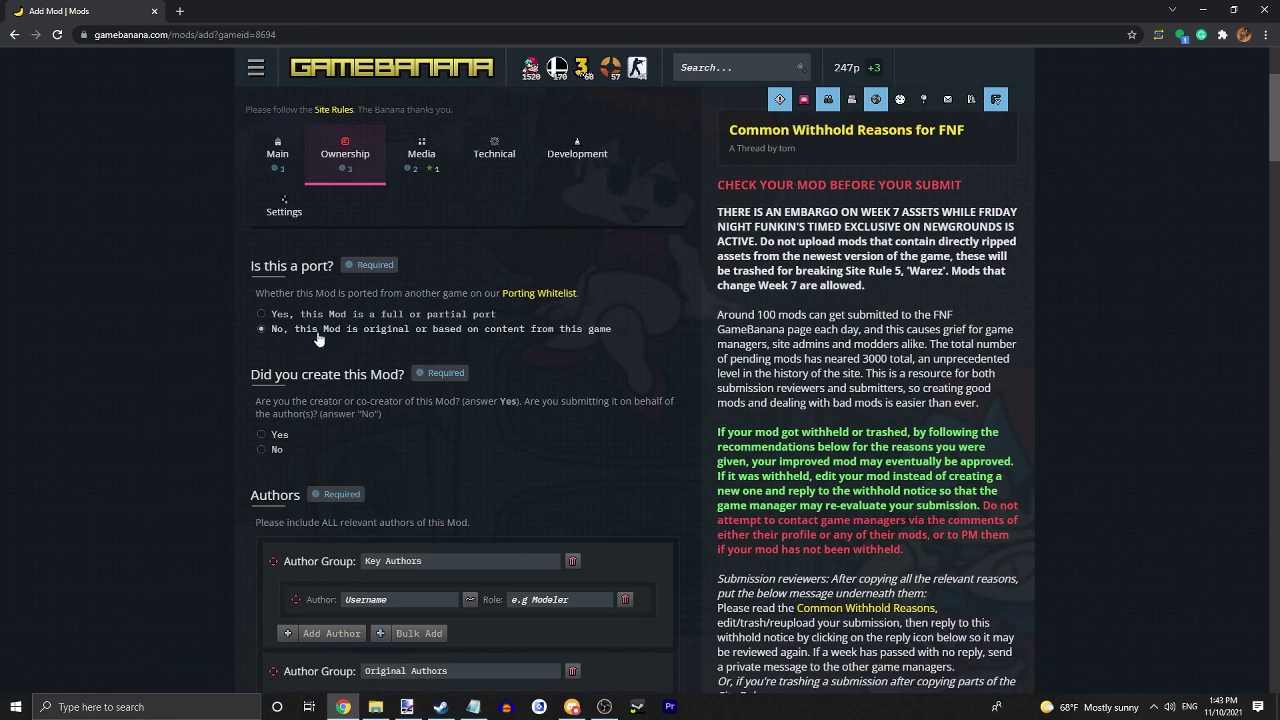
{"action": "scroll", "coordinate": [335, 342], "scroll_direction": "down", "scroll_amount": 1}
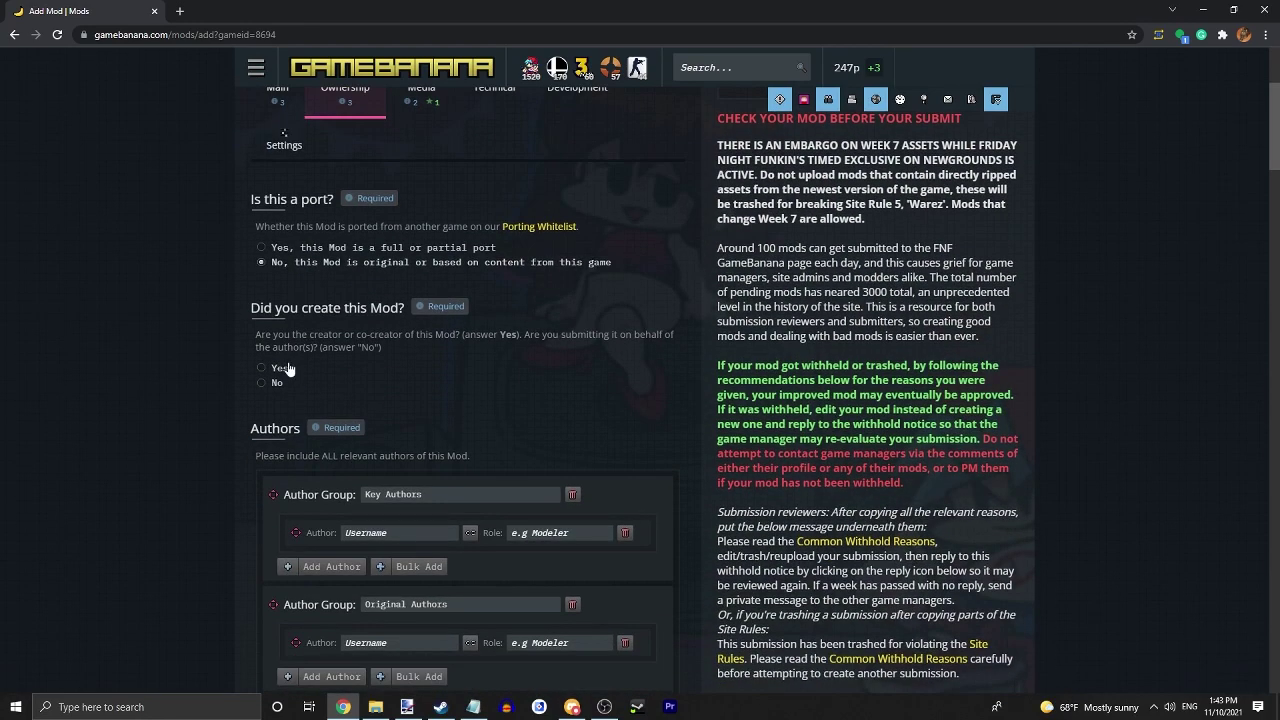
{"action": "scroll", "coordinate": [445, 393], "scroll_direction": "down", "scroll_amount": 2}
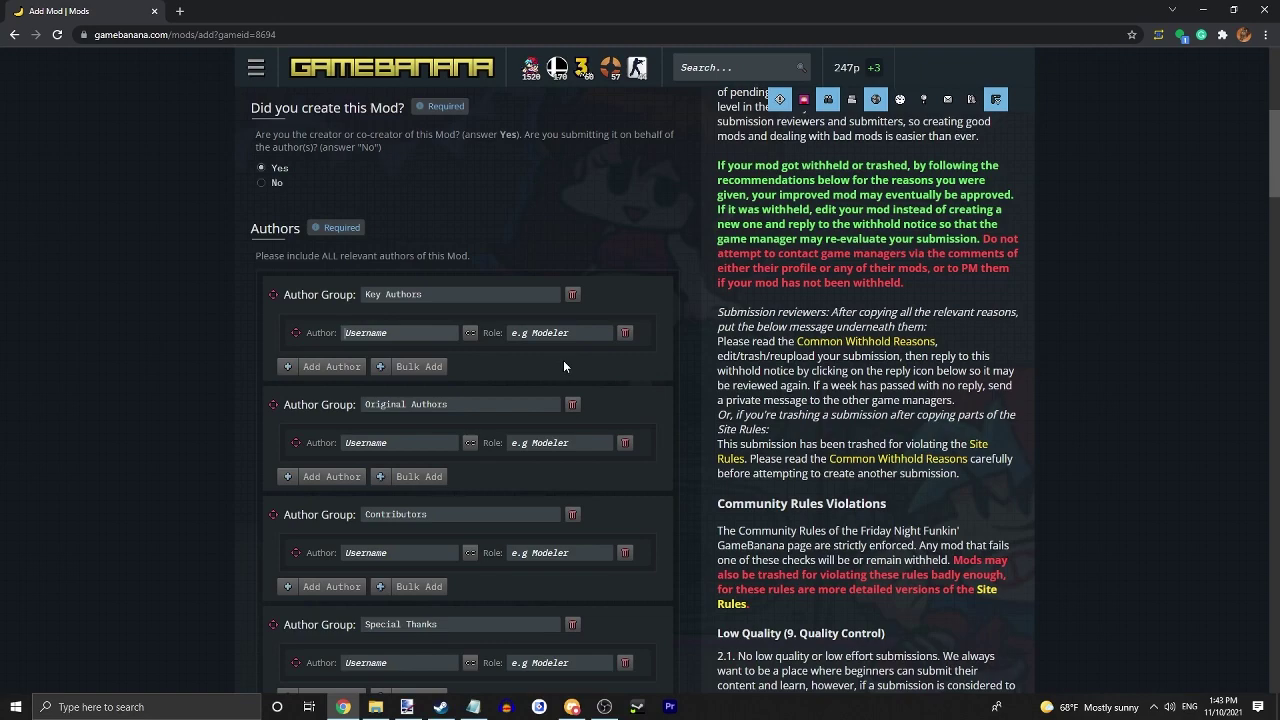
{"action": "scroll", "coordinate": [517, 394], "scroll_direction": "down", "scroll_amount": 8}
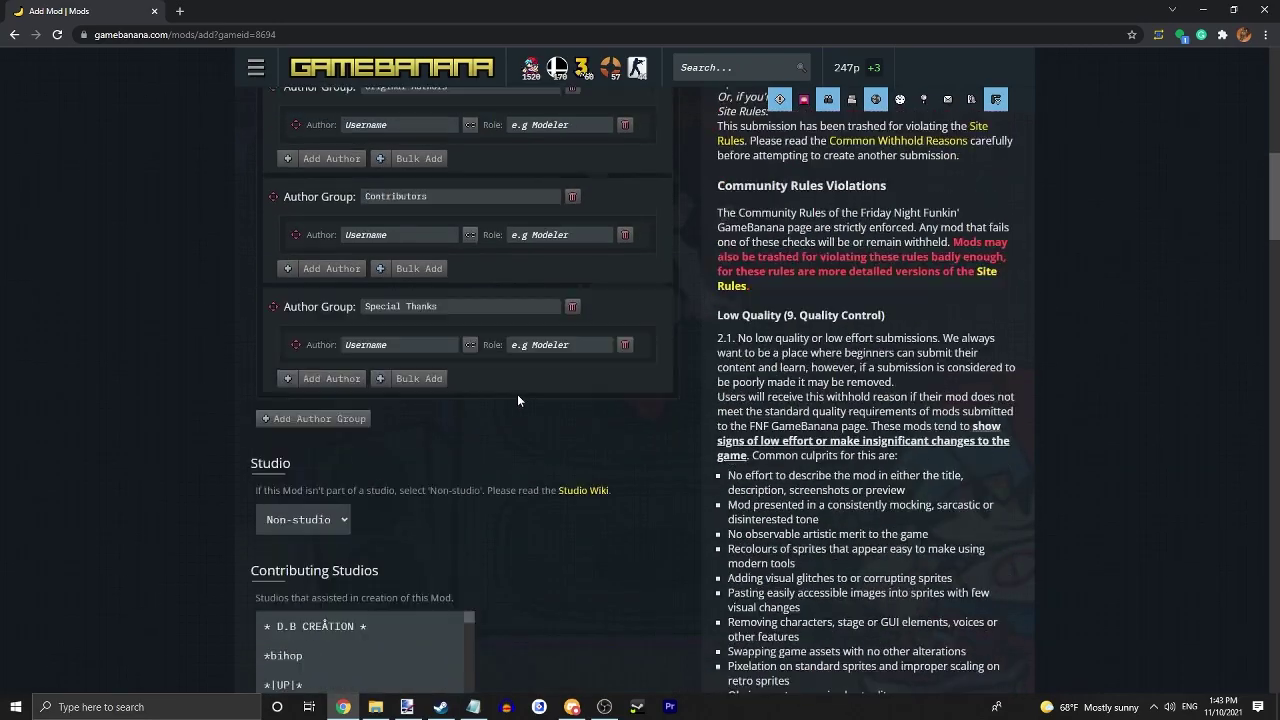
{"action": "scroll", "coordinate": [486, 413], "scroll_direction": "down", "scroll_amount": 5}
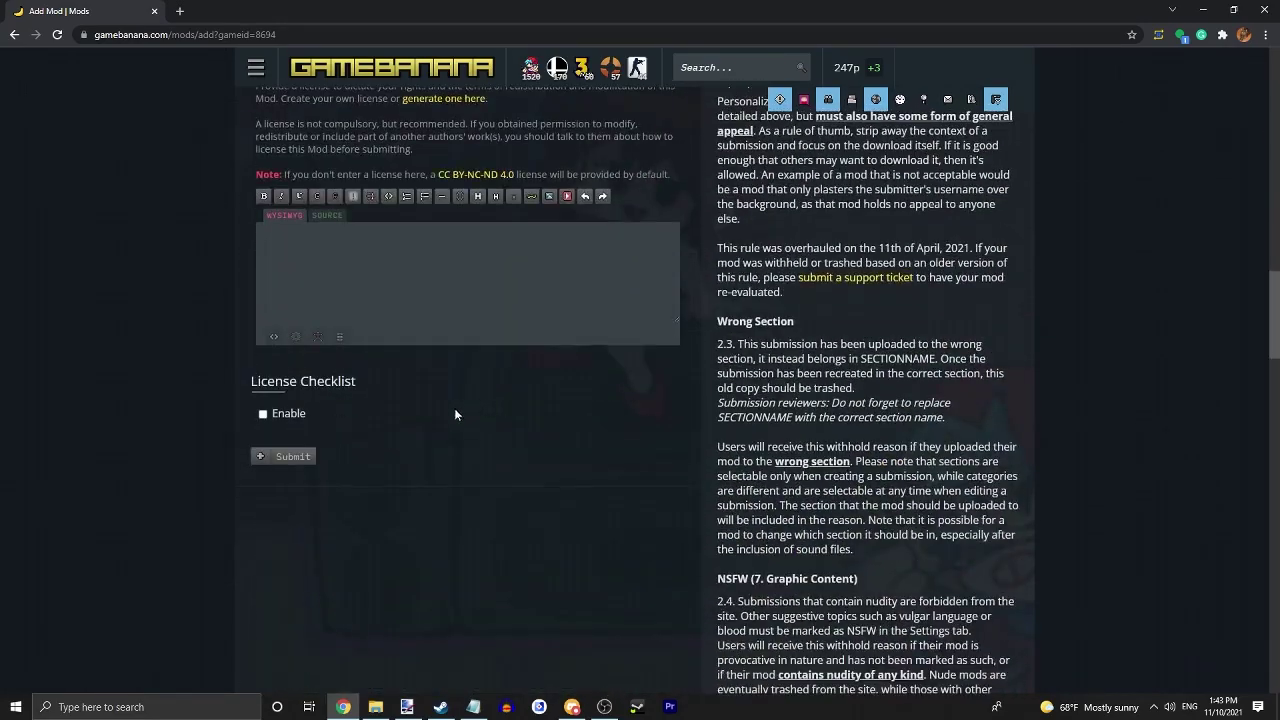
{"action": "scroll", "coordinate": [316, 445], "scroll_direction": "up", "scroll_amount": 15}
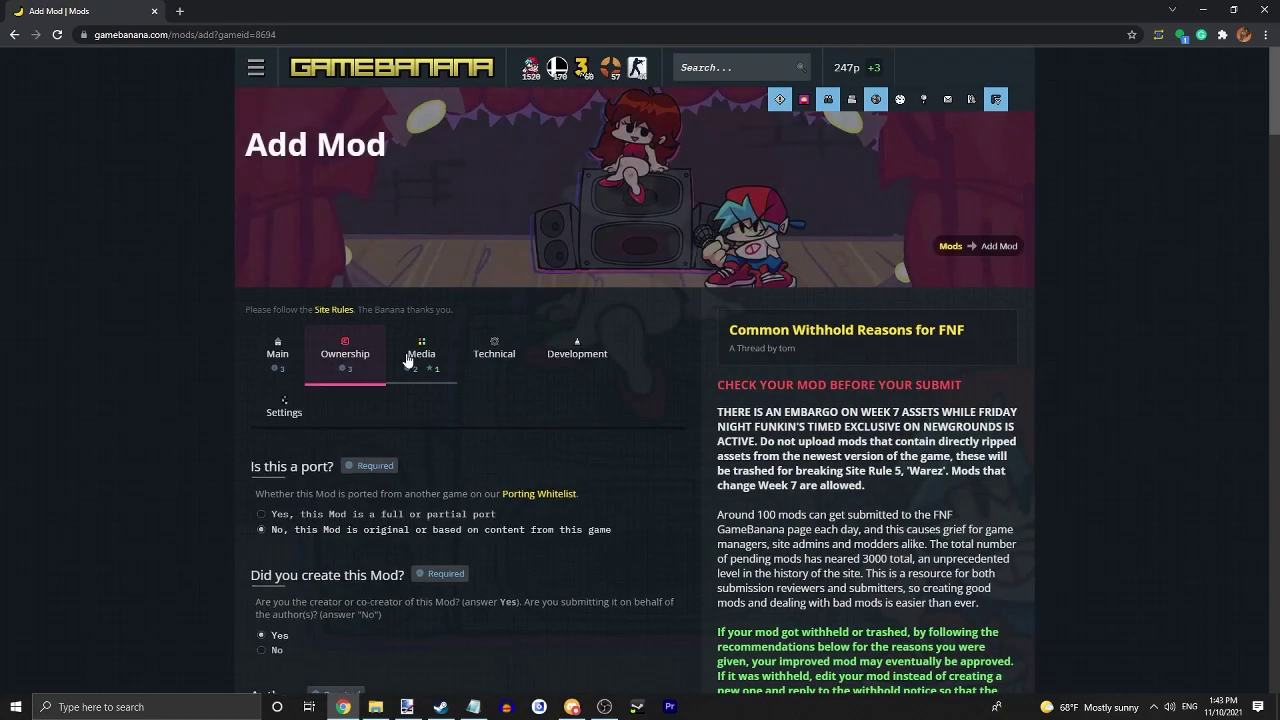
On the Media tab, swap the two screenshots, then put the Hi screenshot back in first place
{"action": "left_click", "coordinate": [414, 366]}
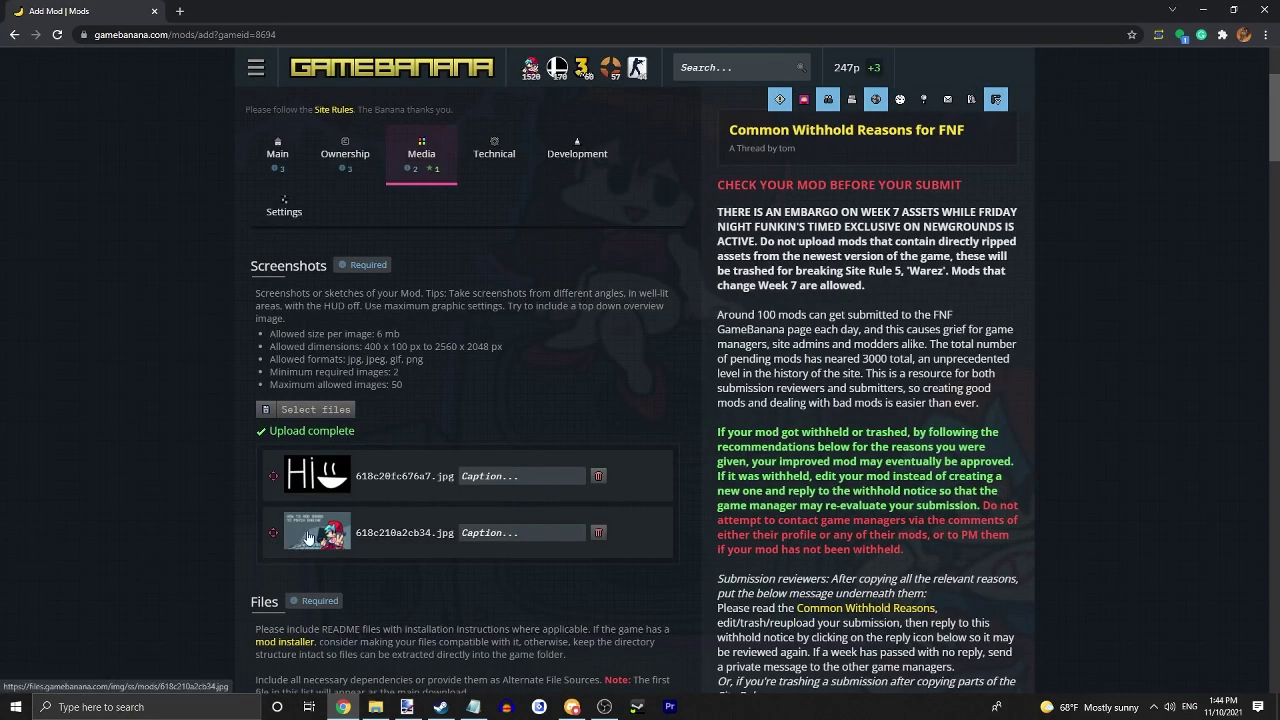
{"action": "mouse_move", "coordinate": [273, 532]}
{"action": "left_mouse_down"}
{"action": "mouse_move", "coordinate": [266, 465]}
{"action": "mouse_move", "coordinate": [272, 543]}
{"action": "left_mouse_up"}
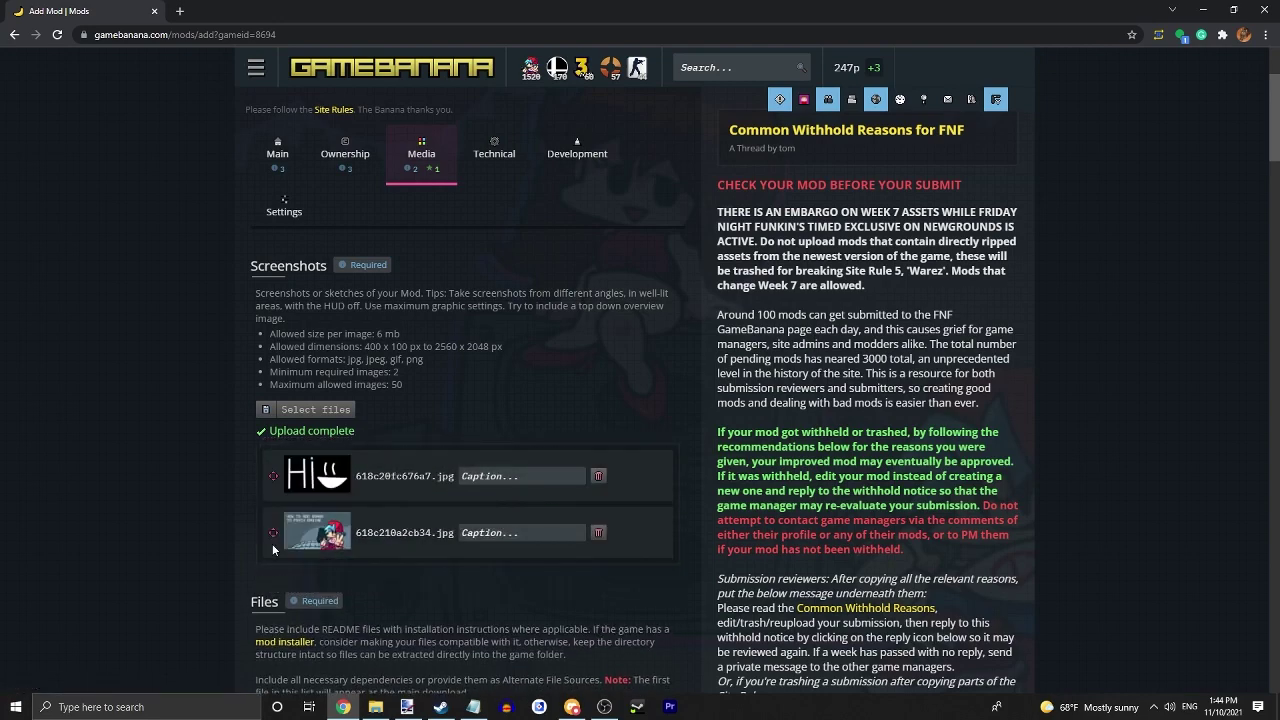
{"action": "mouse_move", "coordinate": [273, 475]}
{"action": "left_mouse_down"}
{"action": "mouse_move", "coordinate": [274, 530]}
{"action": "mouse_move", "coordinate": [274, 458]}
{"action": "mouse_move", "coordinate": [274, 471]}
{"action": "left_mouse_up"}
Scroll down to Alternate File Sources and select its URL field
{"action": "scroll", "coordinate": [717, 588], "scroll_direction": "up", "scroll_amount": 1}
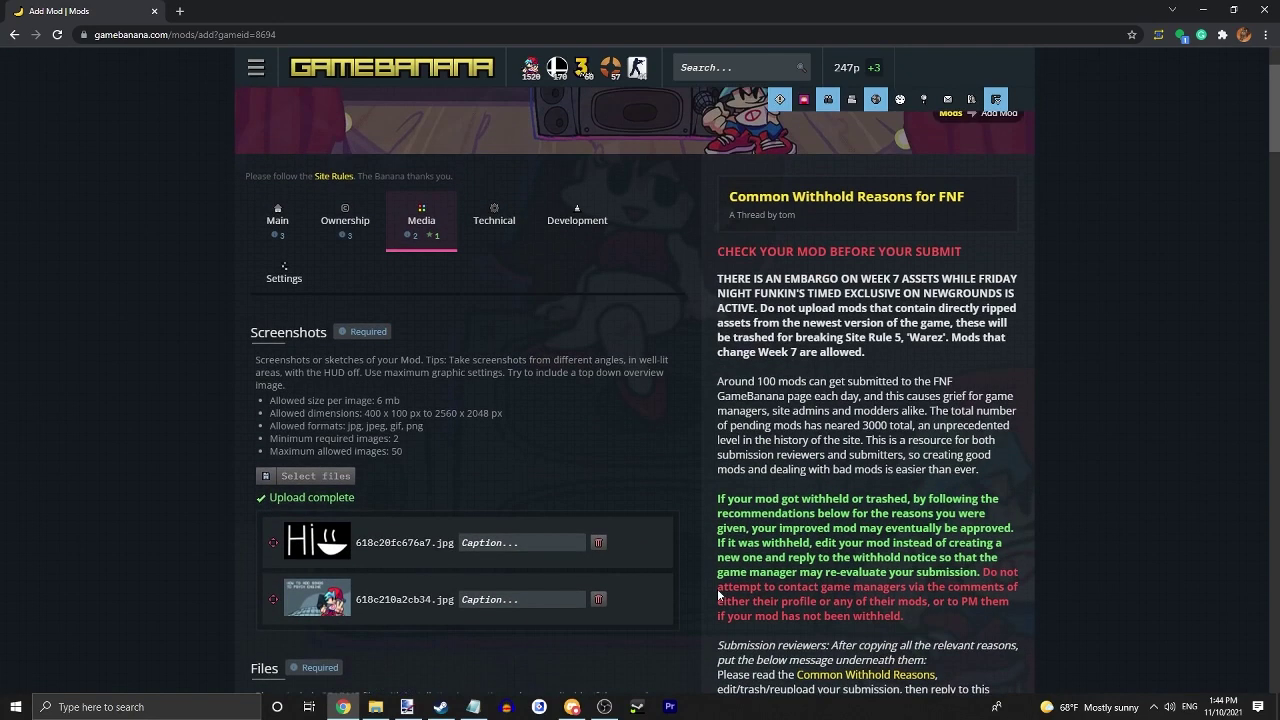
{"action": "scroll", "coordinate": [700, 580], "scroll_direction": "down", "scroll_amount": 4}
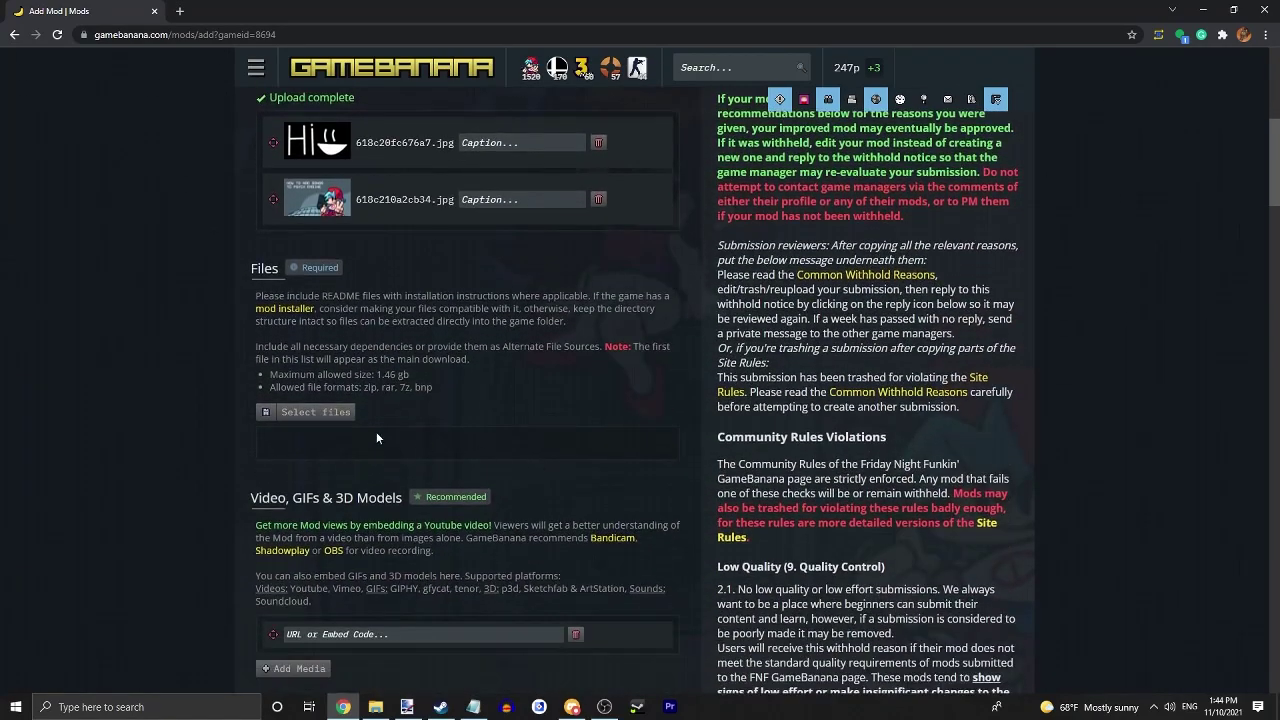
{"action": "scroll", "coordinate": [408, 441], "scroll_direction": "down", "scroll_amount": 2}
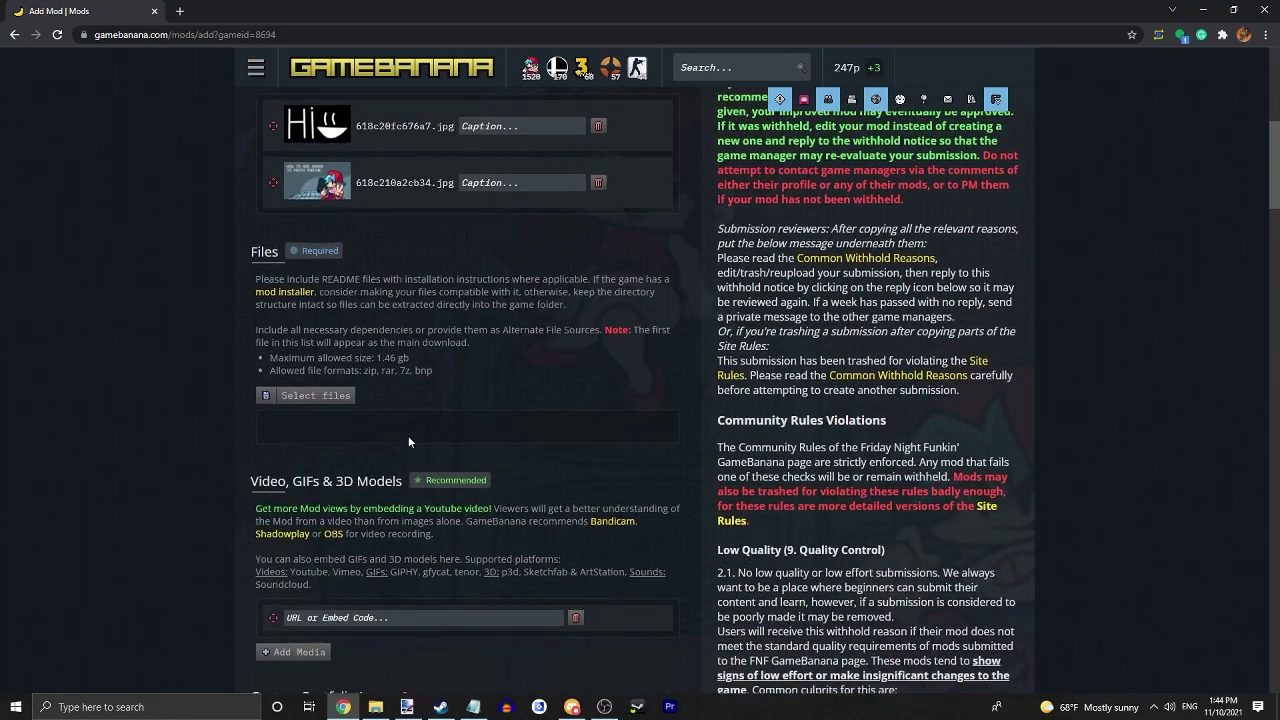
{"action": "scroll", "coordinate": [408, 441], "scroll_direction": "down", "scroll_amount": 5}
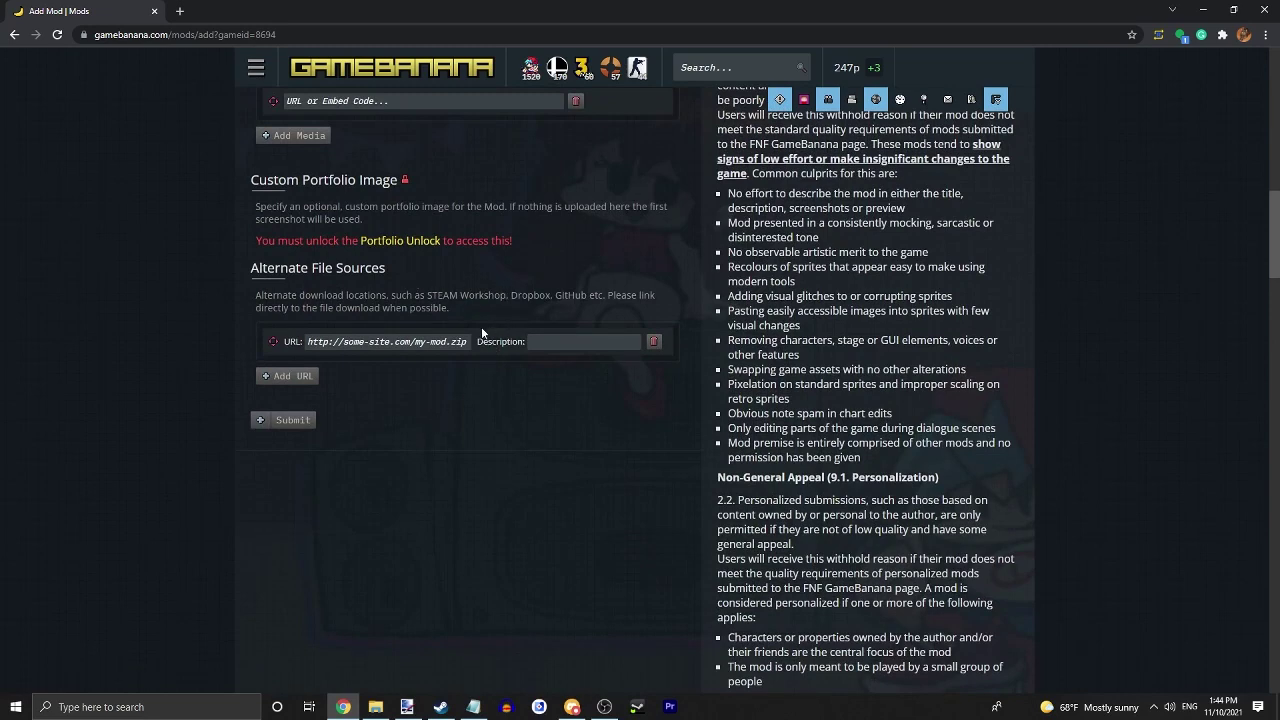
{"action": "left_click", "coordinate": [414, 341]}
Look through the Technical section of the form, including its attributes
{"action": "scroll", "coordinate": [332, 382], "scroll_direction": "up", "scroll_amount": 15}
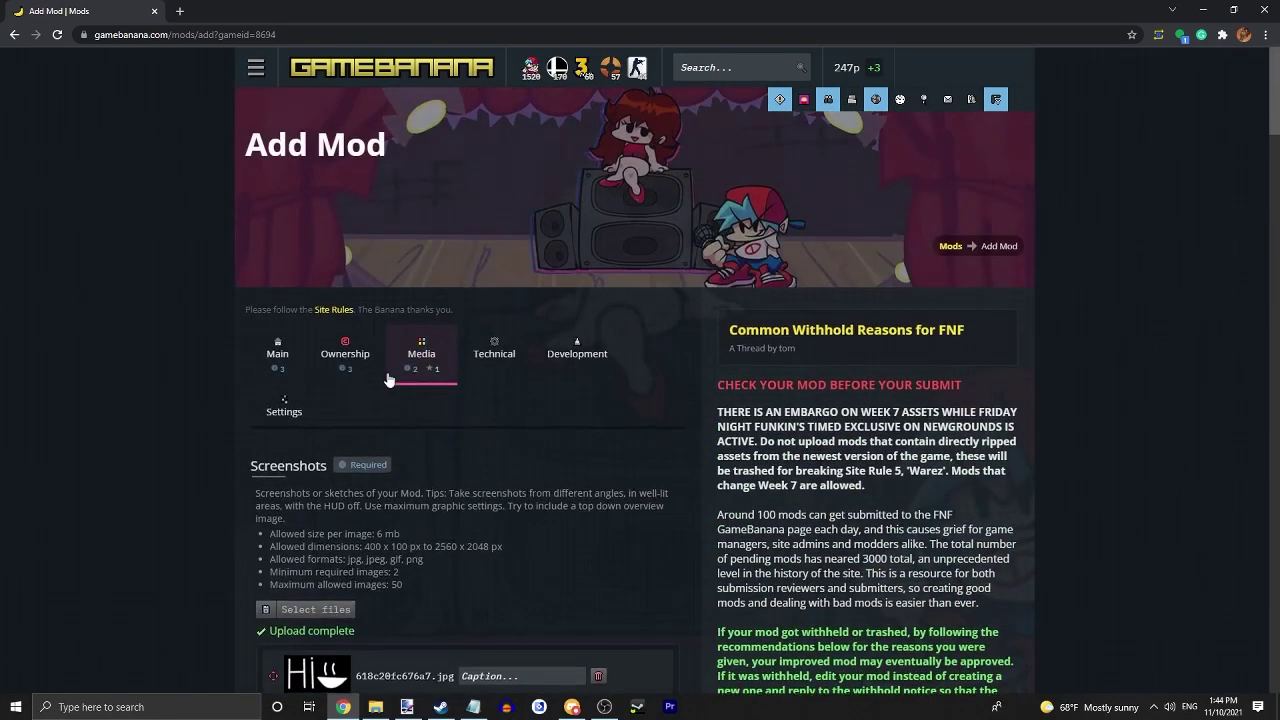
{"action": "left_click", "coordinate": [490, 344]}
{"action": "scroll", "coordinate": [482, 359], "scroll_direction": "down", "scroll_amount": 5}
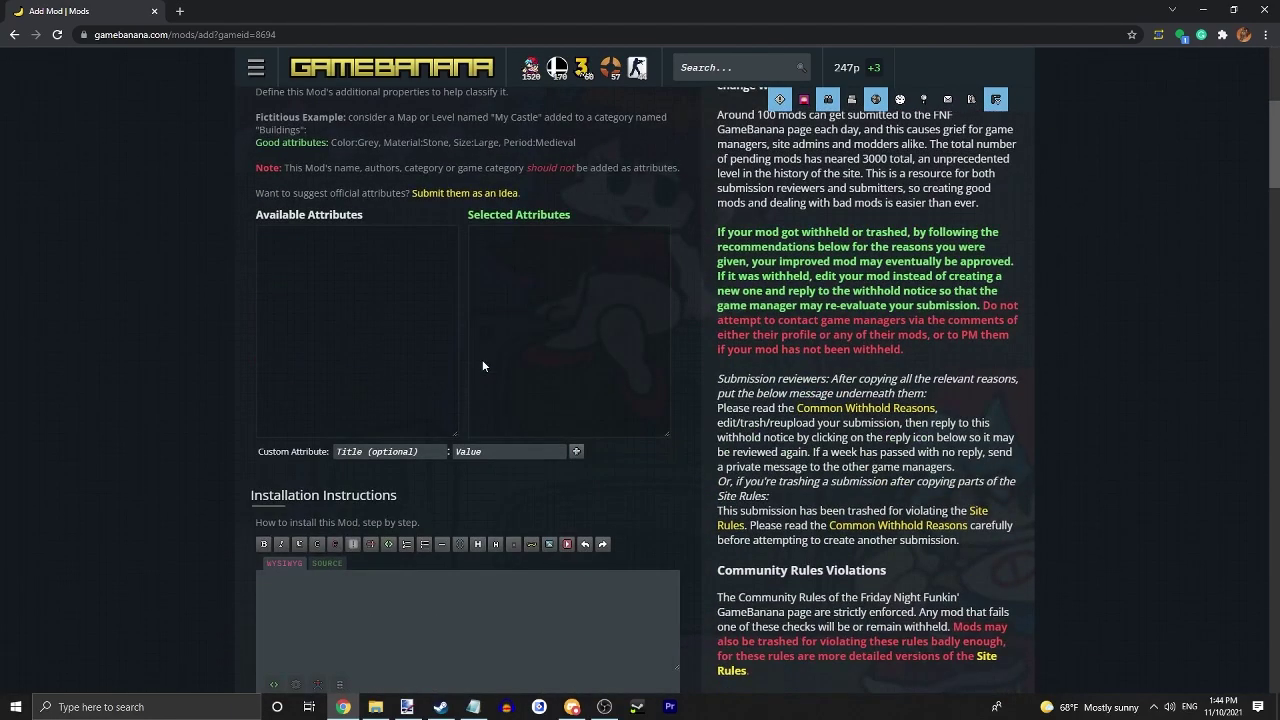
{"action": "scroll", "coordinate": [492, 375], "scroll_direction": "up", "scroll_amount": 3}
{"action": "scroll", "coordinate": [496, 395], "scroll_direction": "down", "scroll_amount": 1}
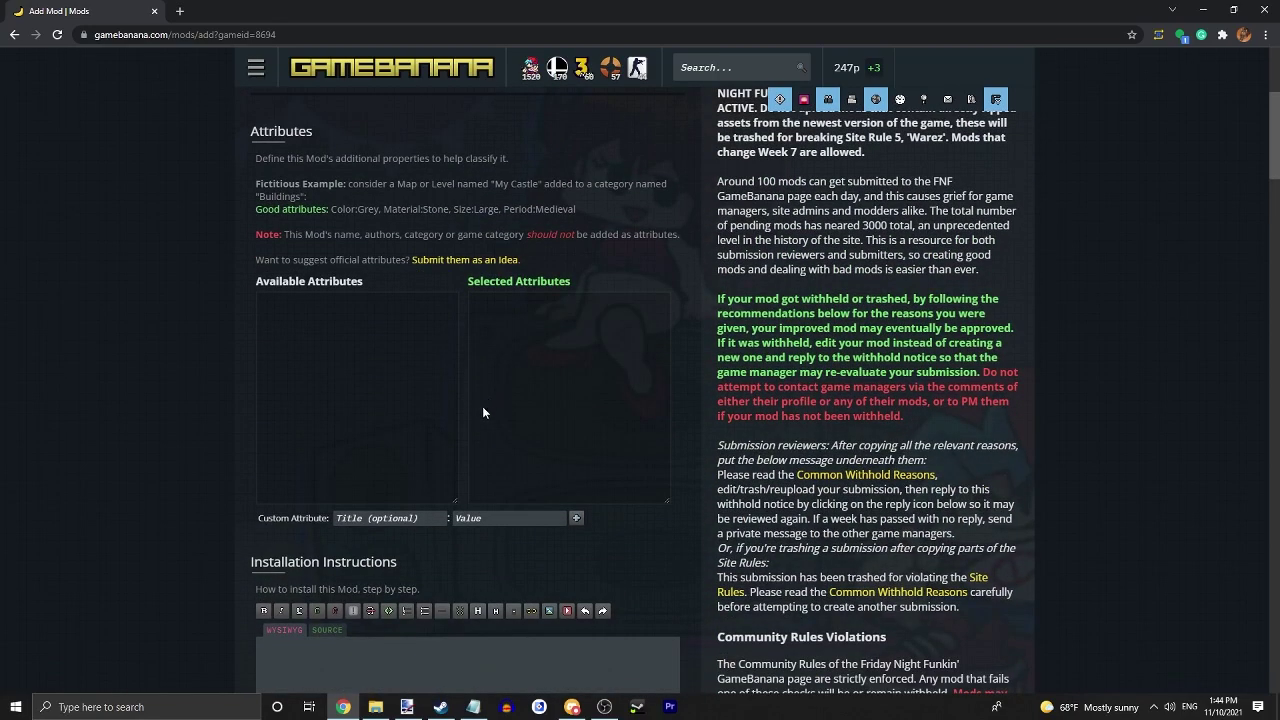
{"action": "scroll", "coordinate": [482, 406], "scroll_direction": "down", "scroll_amount": 3}
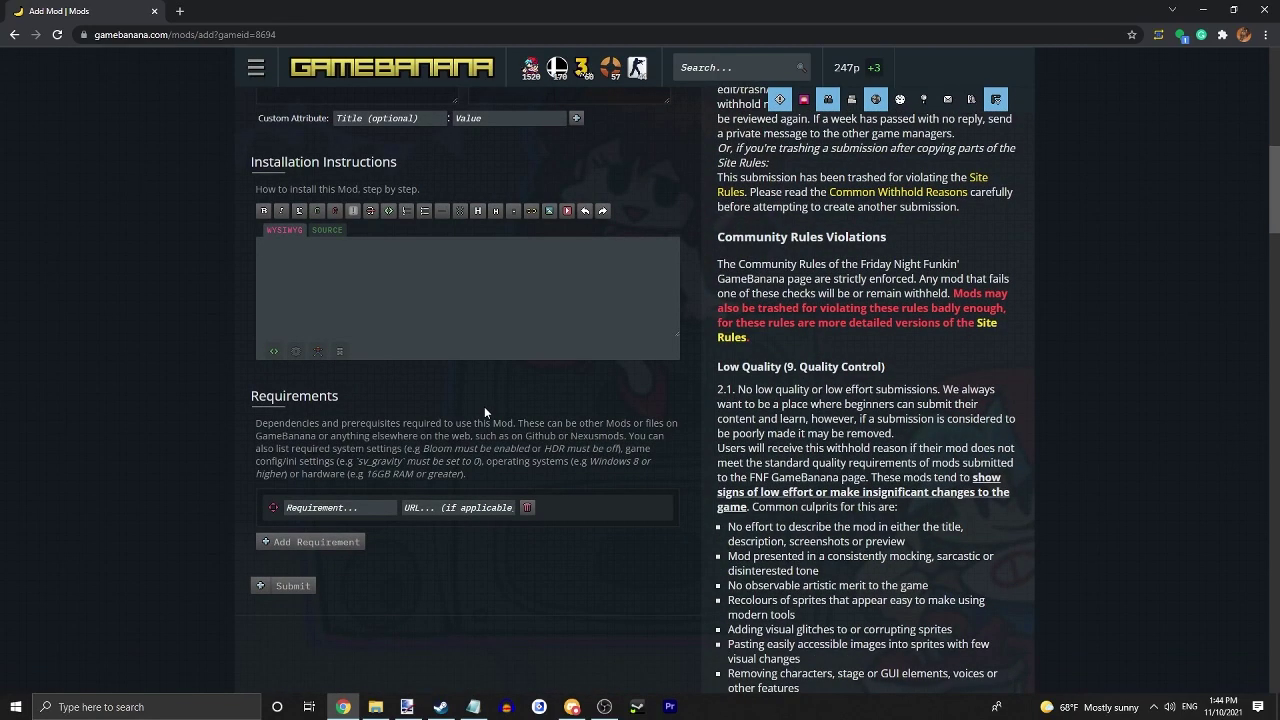
{"action": "scroll", "coordinate": [484, 406], "scroll_direction": "up", "scroll_amount": 10}
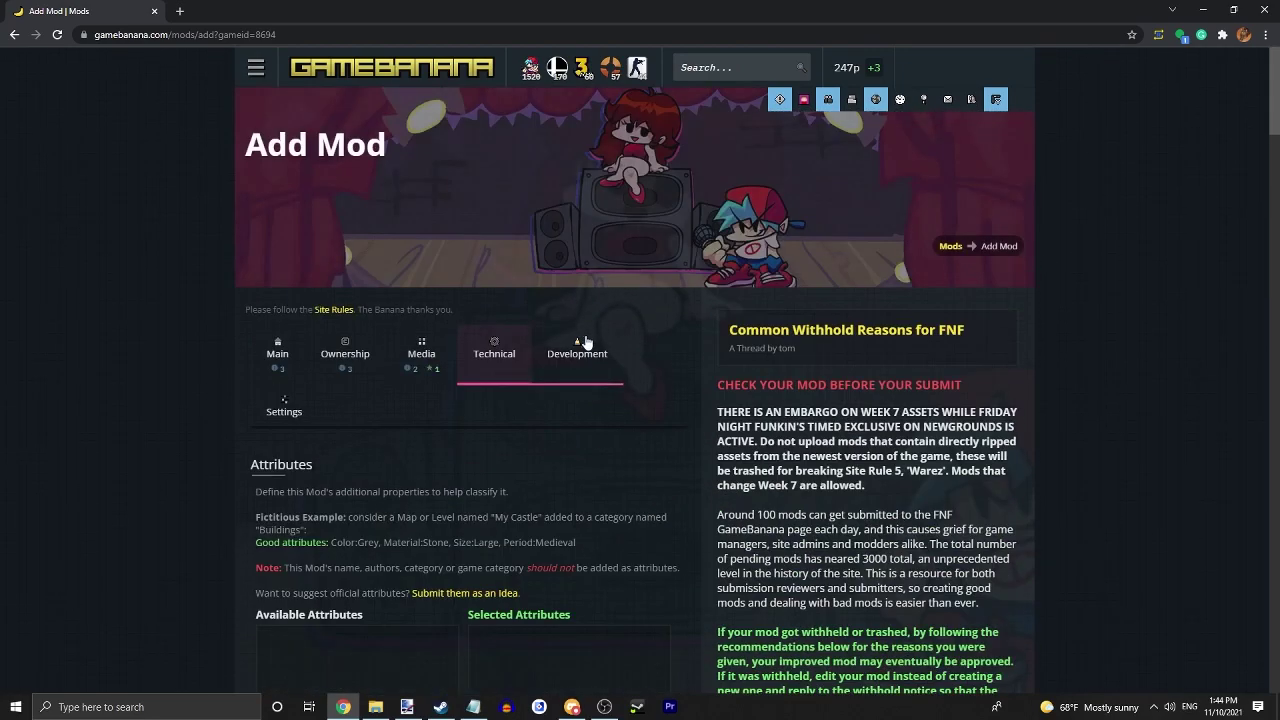
{"action": "left_click", "coordinate": [510, 355]}
{"action": "scroll", "coordinate": [499, 451], "scroll_direction": "down", "scroll_amount": 3}
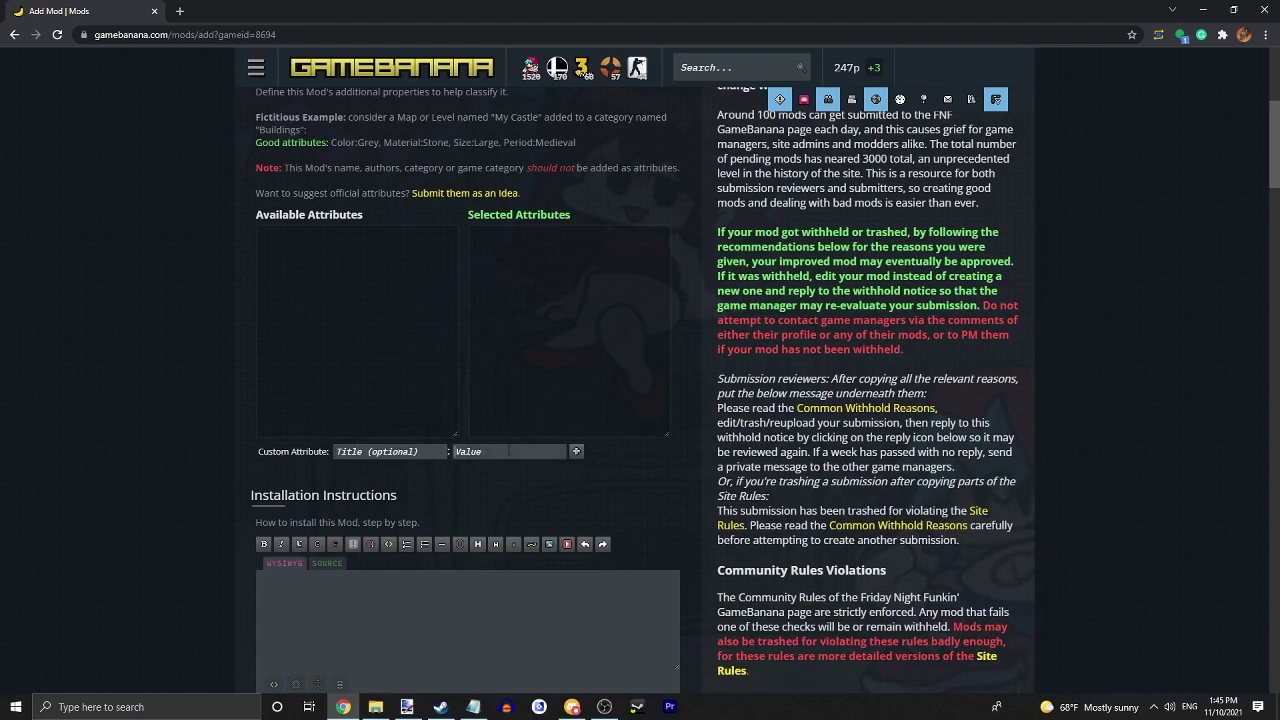
{"action": "scroll", "coordinate": [516, 440], "scroll_direction": "up", "scroll_amount": 1}
{"action": "scroll", "coordinate": [516, 437], "scroll_direction": "up", "scroll_amount": 4}
Look through the Development section of the form
{"action": "left_click", "coordinate": [570, 360]}
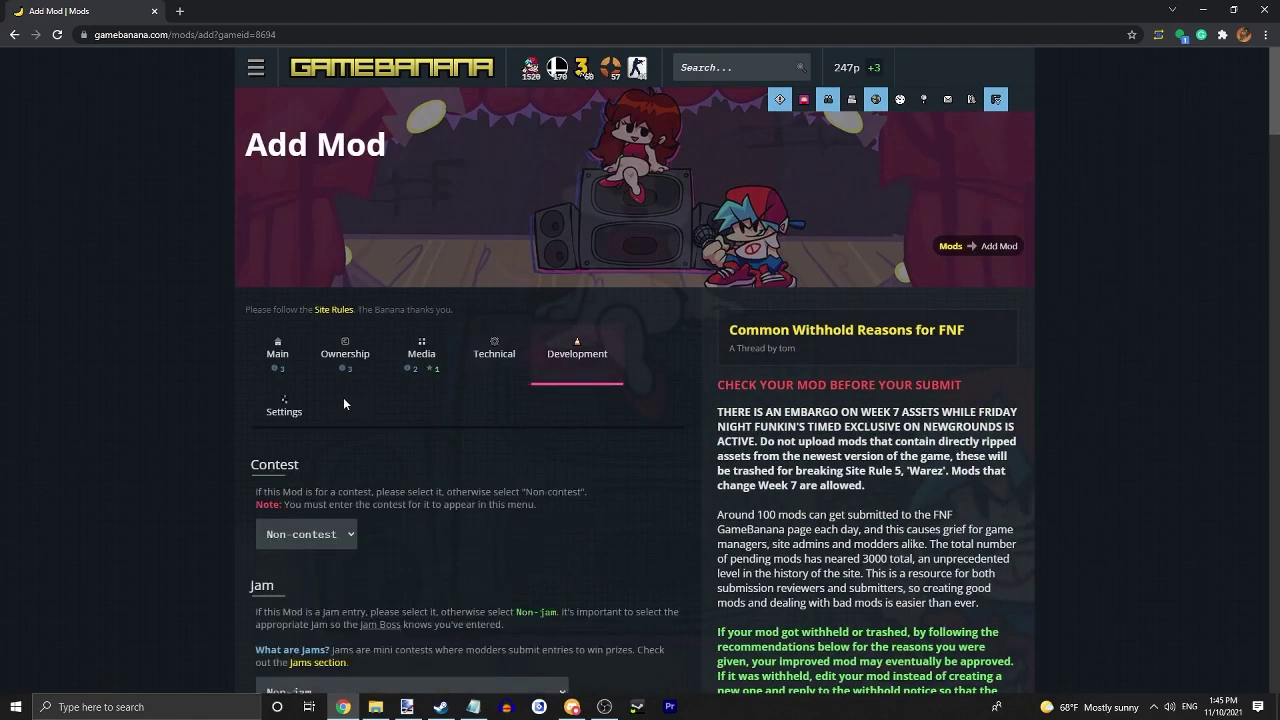
{"action": "scroll", "coordinate": [343, 397], "scroll_direction": "down", "scroll_amount": 2}
{"action": "scroll", "coordinate": [333, 431], "scroll_direction": "down", "scroll_amount": 5}
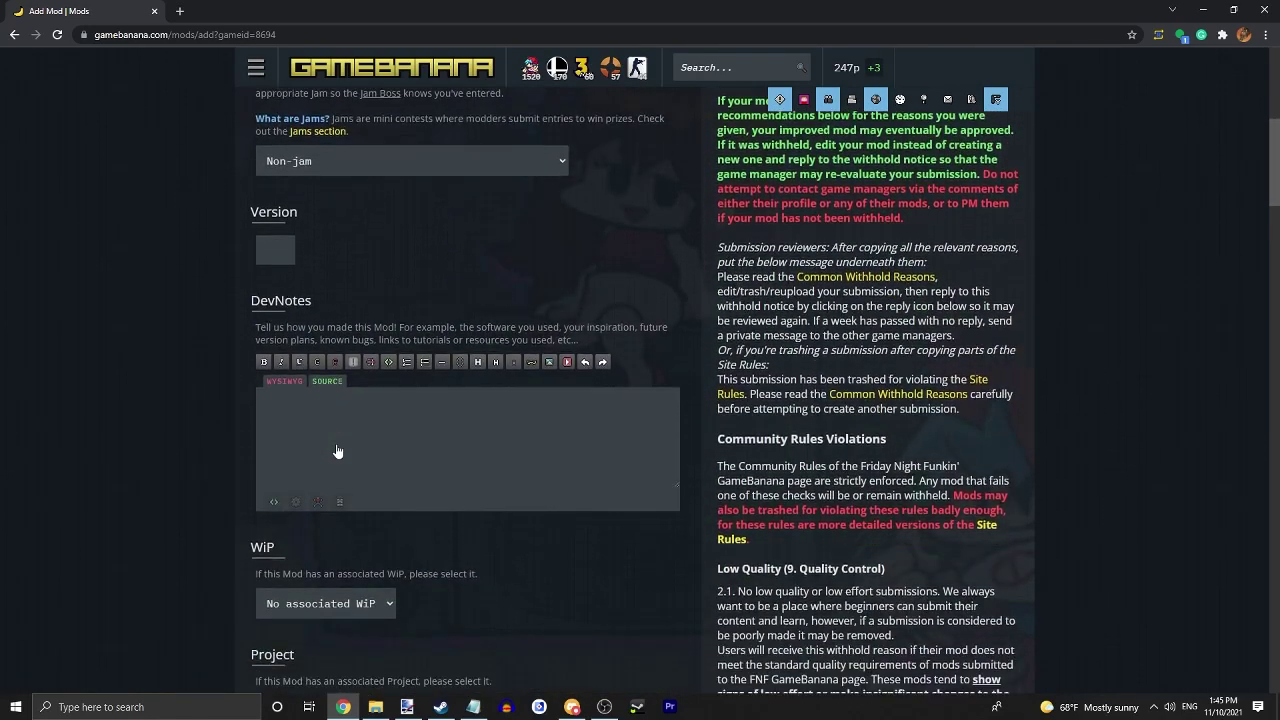
{"action": "scroll", "coordinate": [330, 445], "scroll_direction": "up", "scroll_amount": 6}
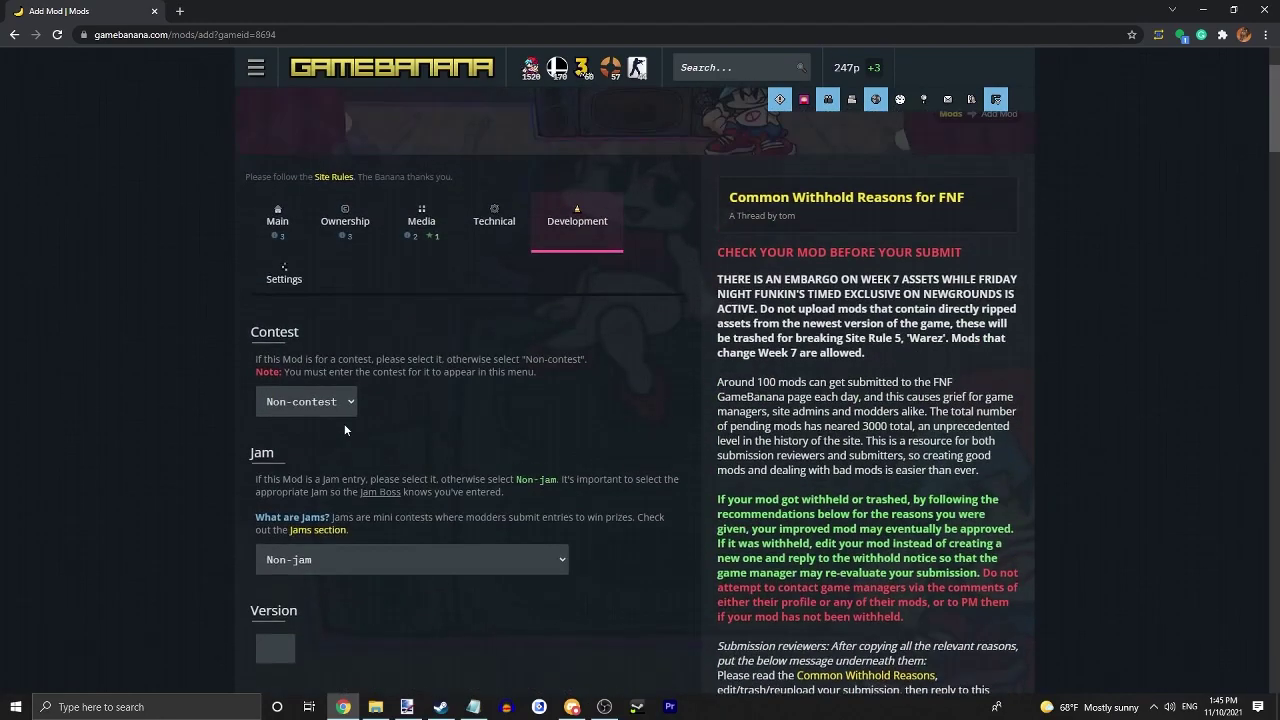
{"action": "scroll", "coordinate": [245, 400], "scroll_direction": "up", "scroll_amount": 2}
Return to the Main section showing the title 'Friday Night Funkin: Vs Jeff'
{"action": "left_click", "coordinate": [277, 355]}
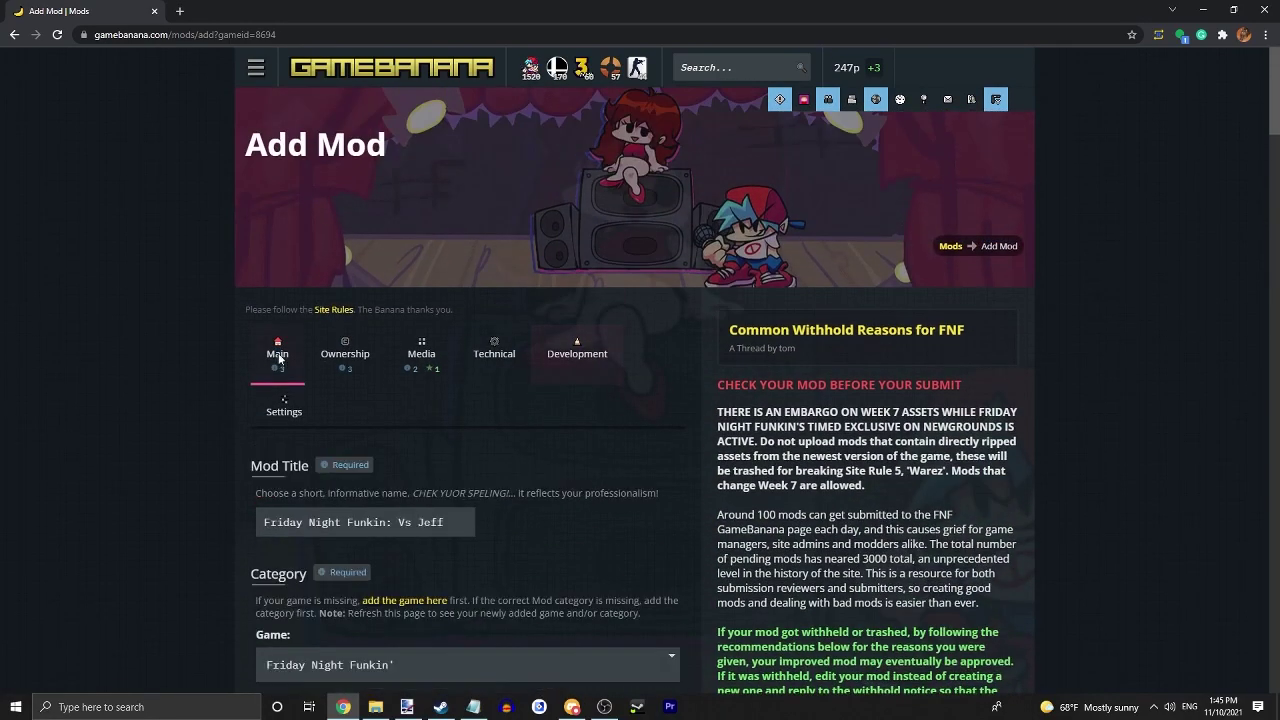
{"action": "scroll", "coordinate": [627, 344], "scroll_direction": "down", "scroll_amount": 15}
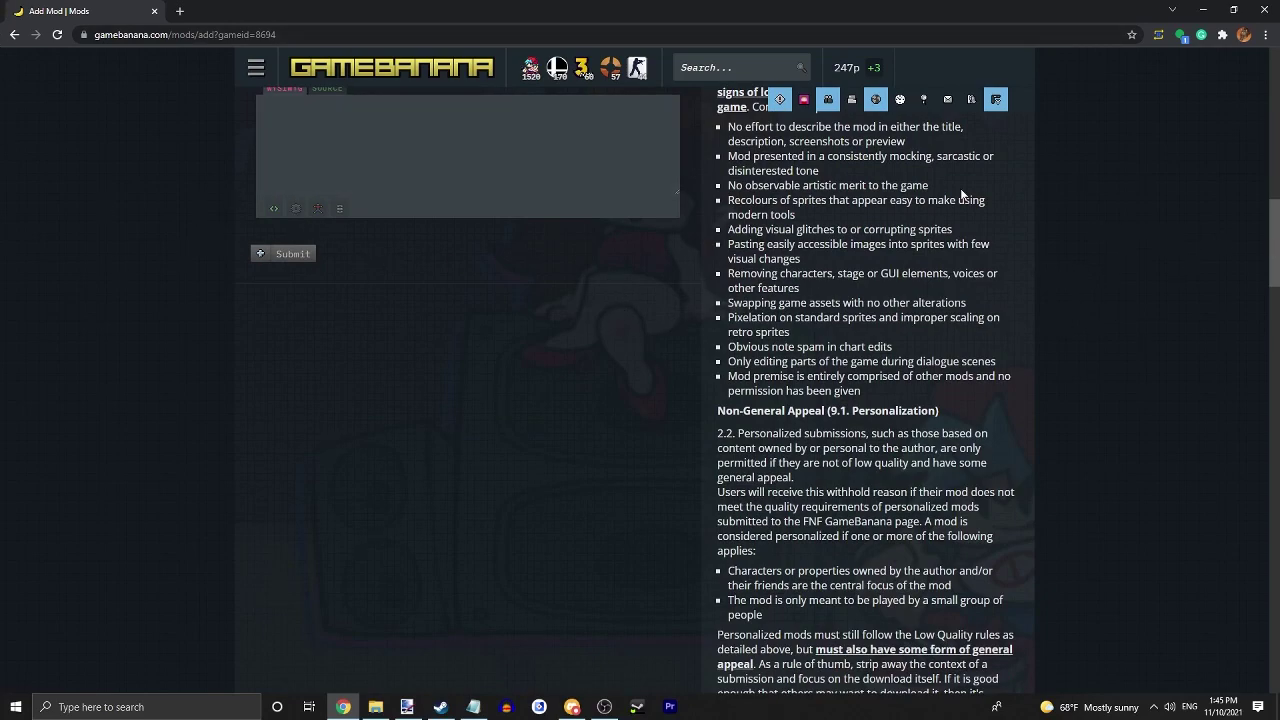
{"action": "scroll", "coordinate": [1009, 293], "scroll_direction": "up", "scroll_amount": 10}
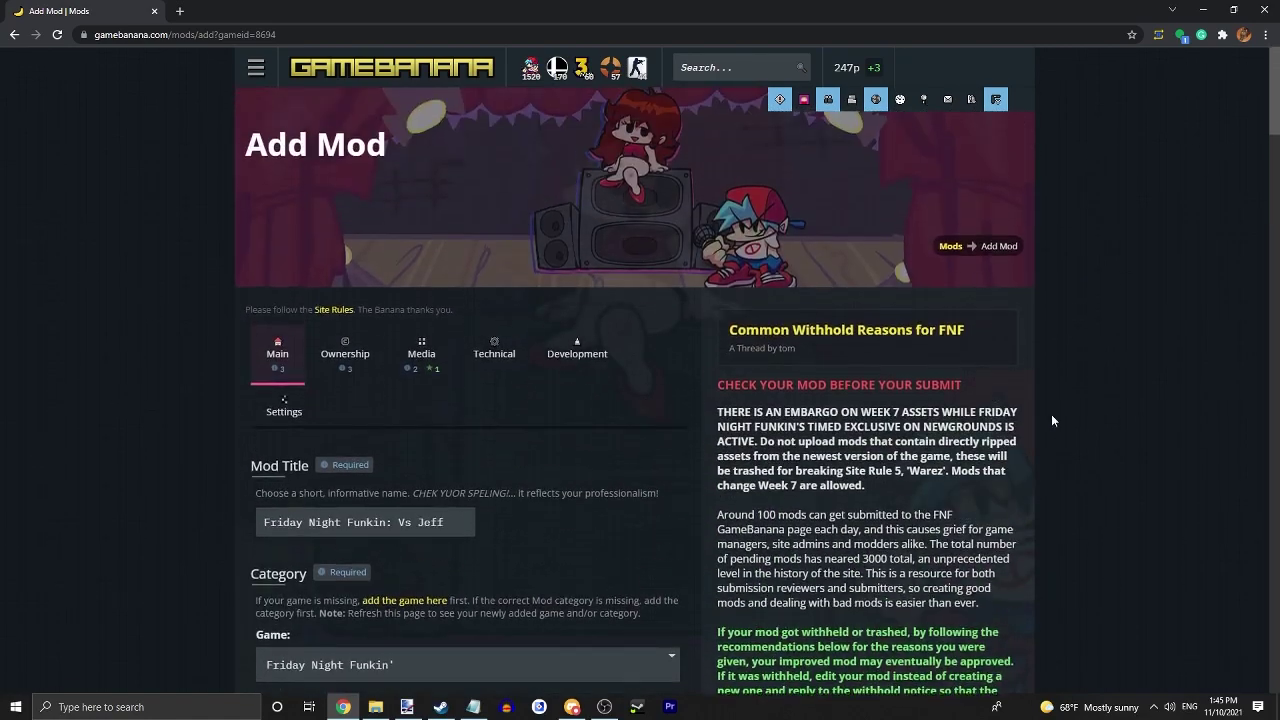